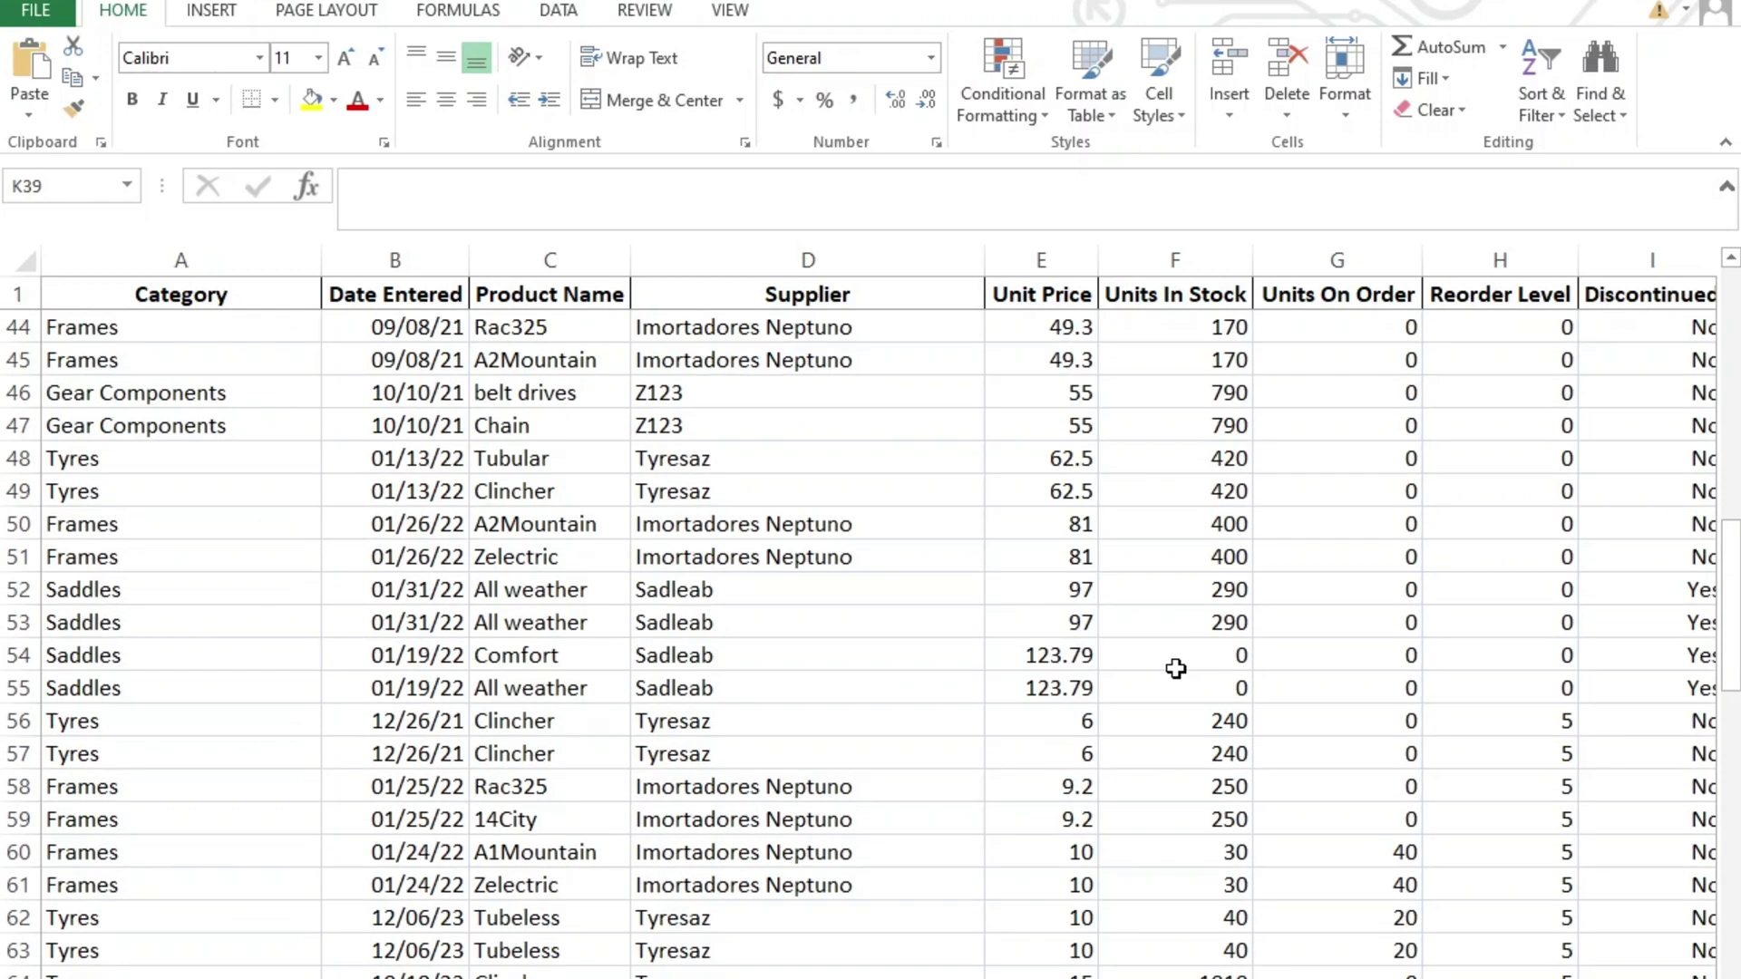
Fill the Gear Components Chain record in row 32 with yellow
scroll(1177, 670, up, 5)
scroll(1176, 670, up, 10)
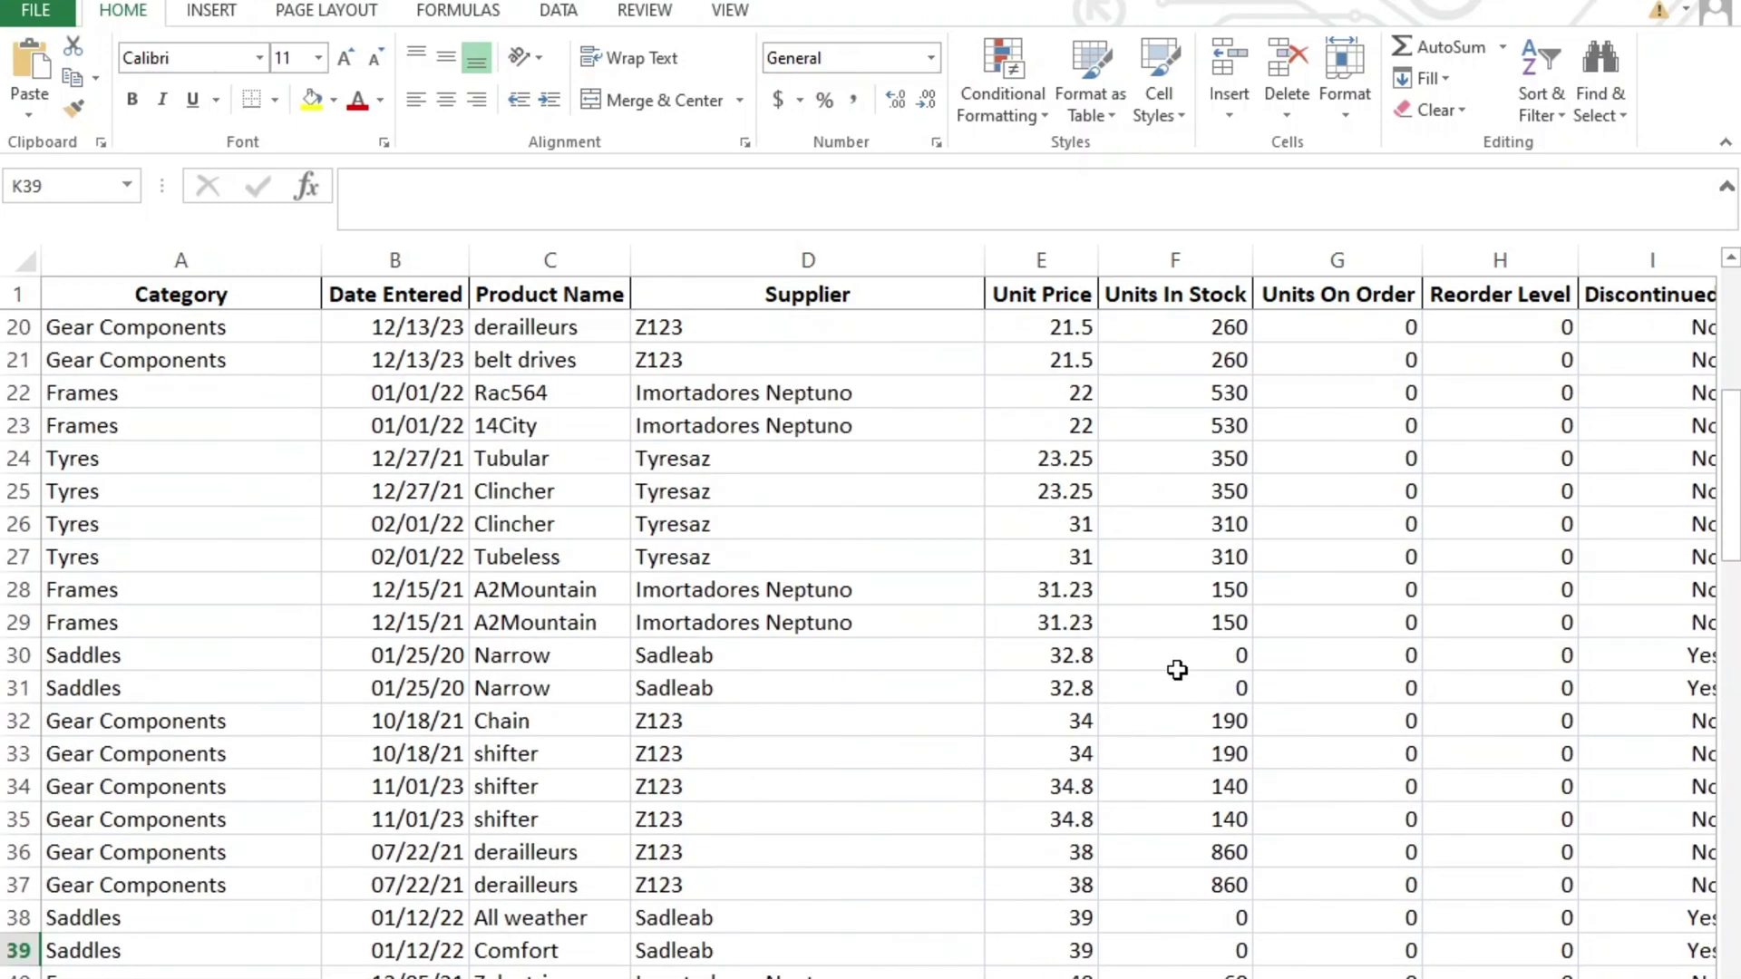
scroll(1176, 670, down, 3)
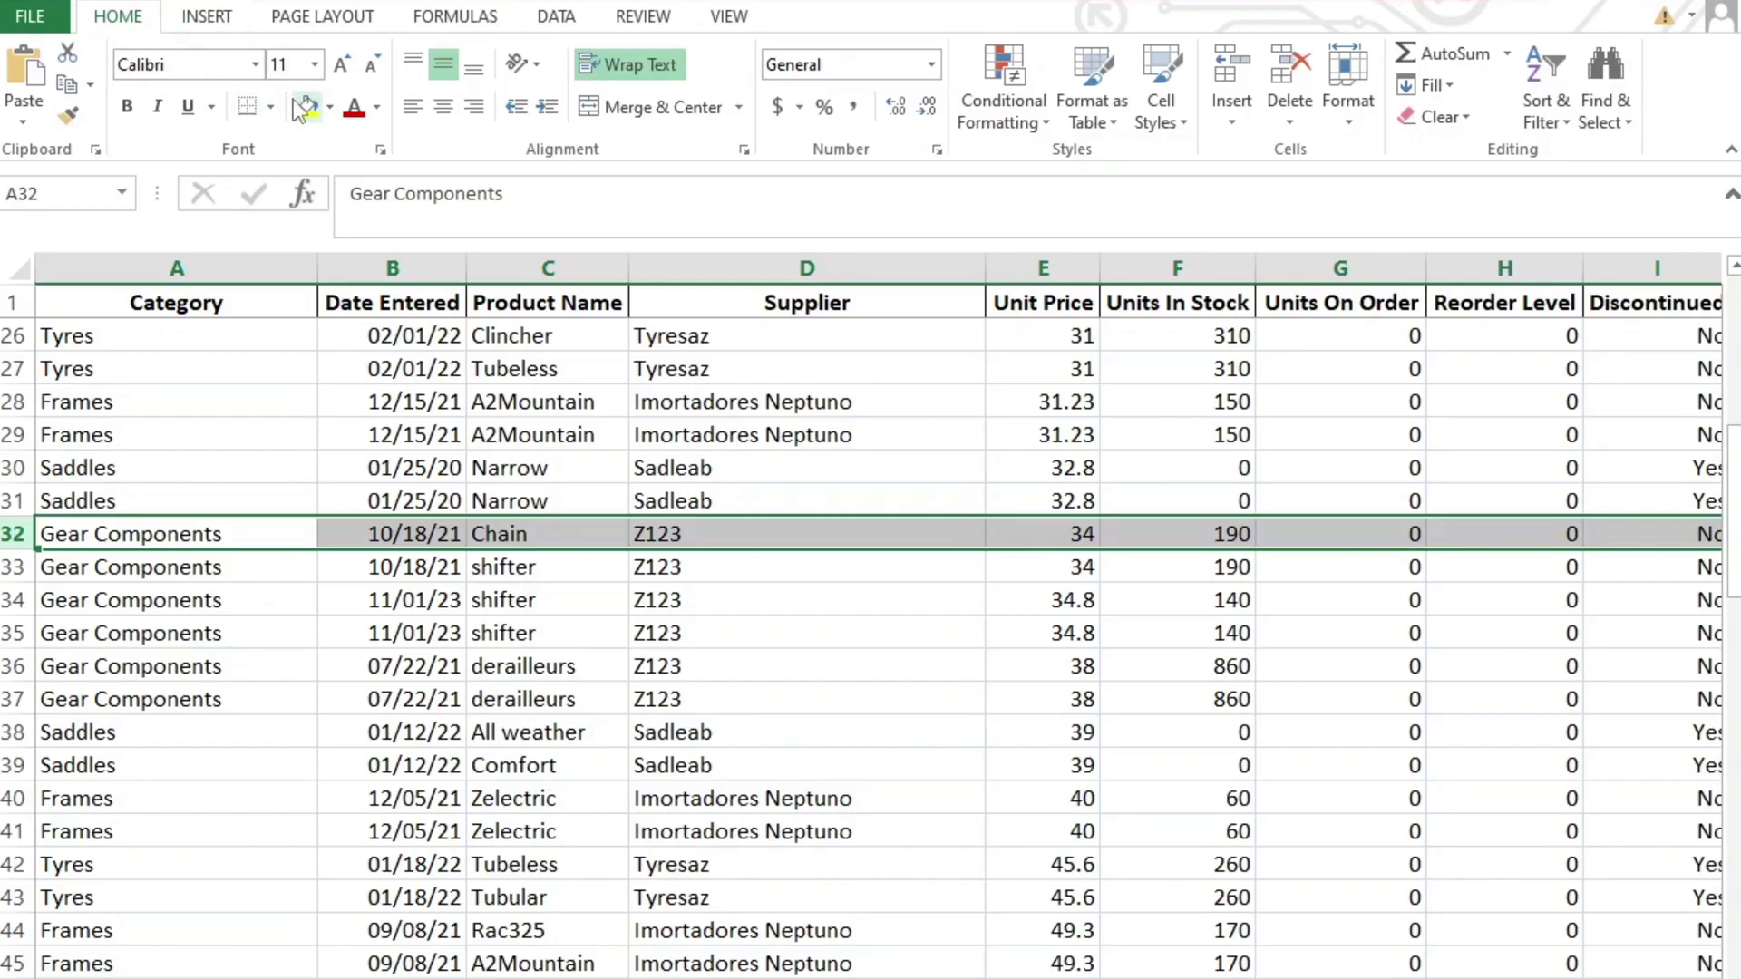
click(305, 107)
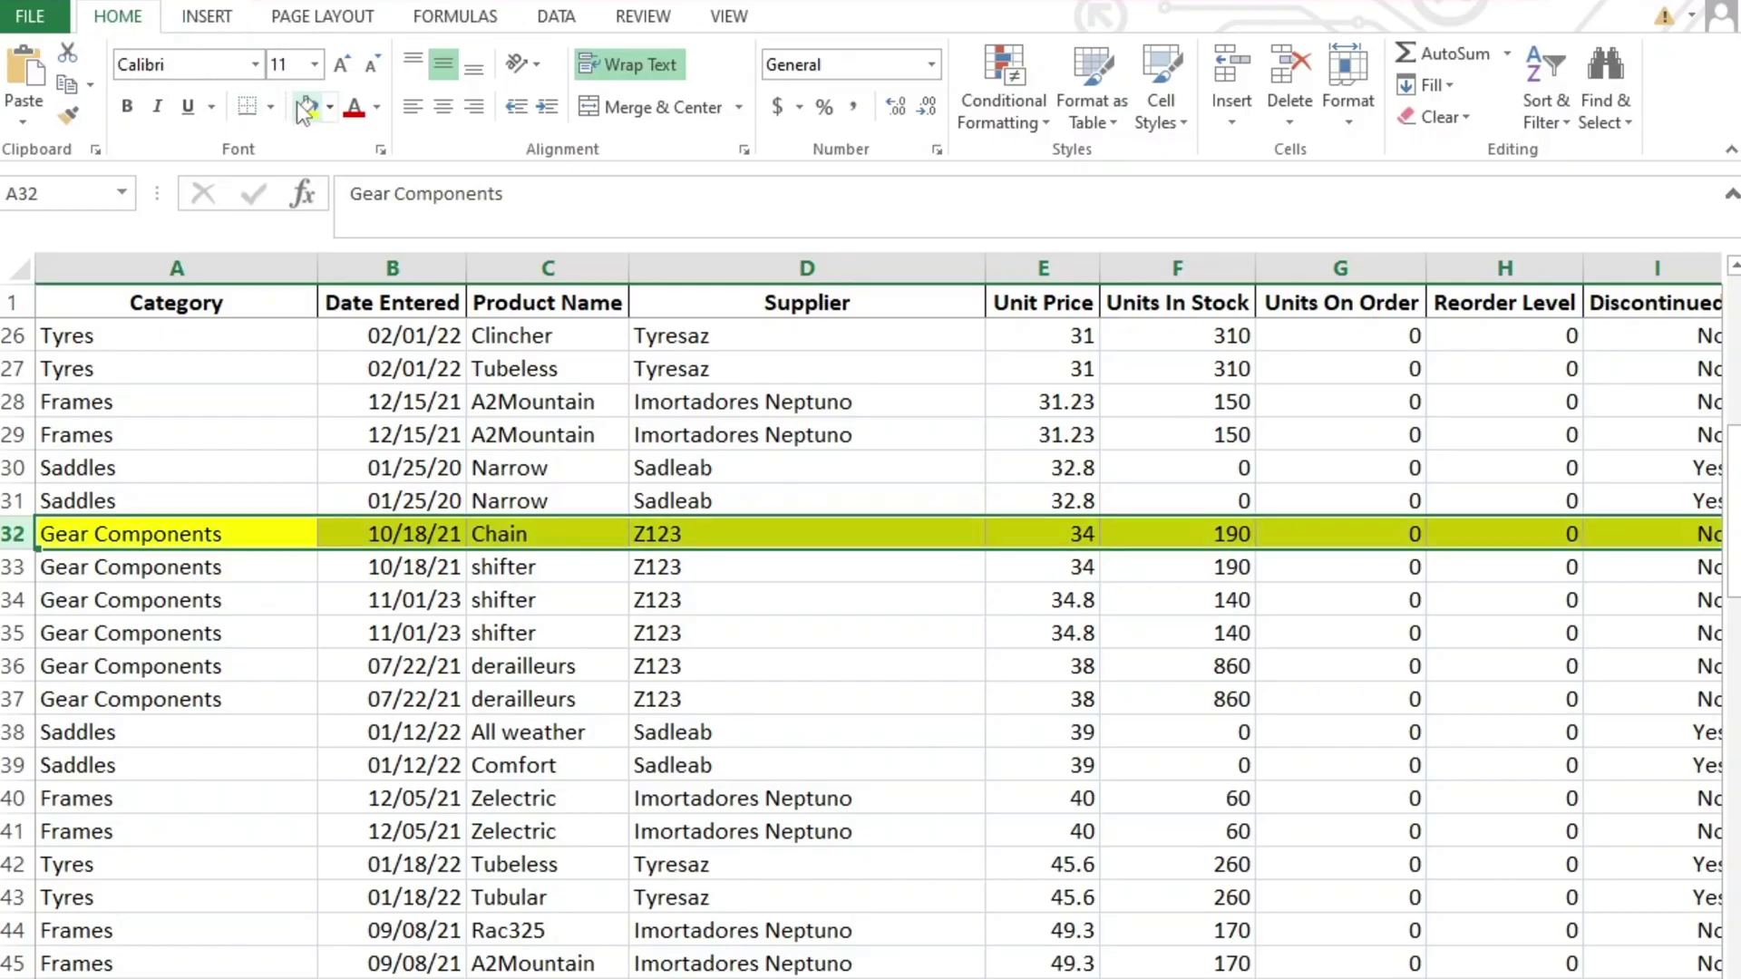
click(492, 703)
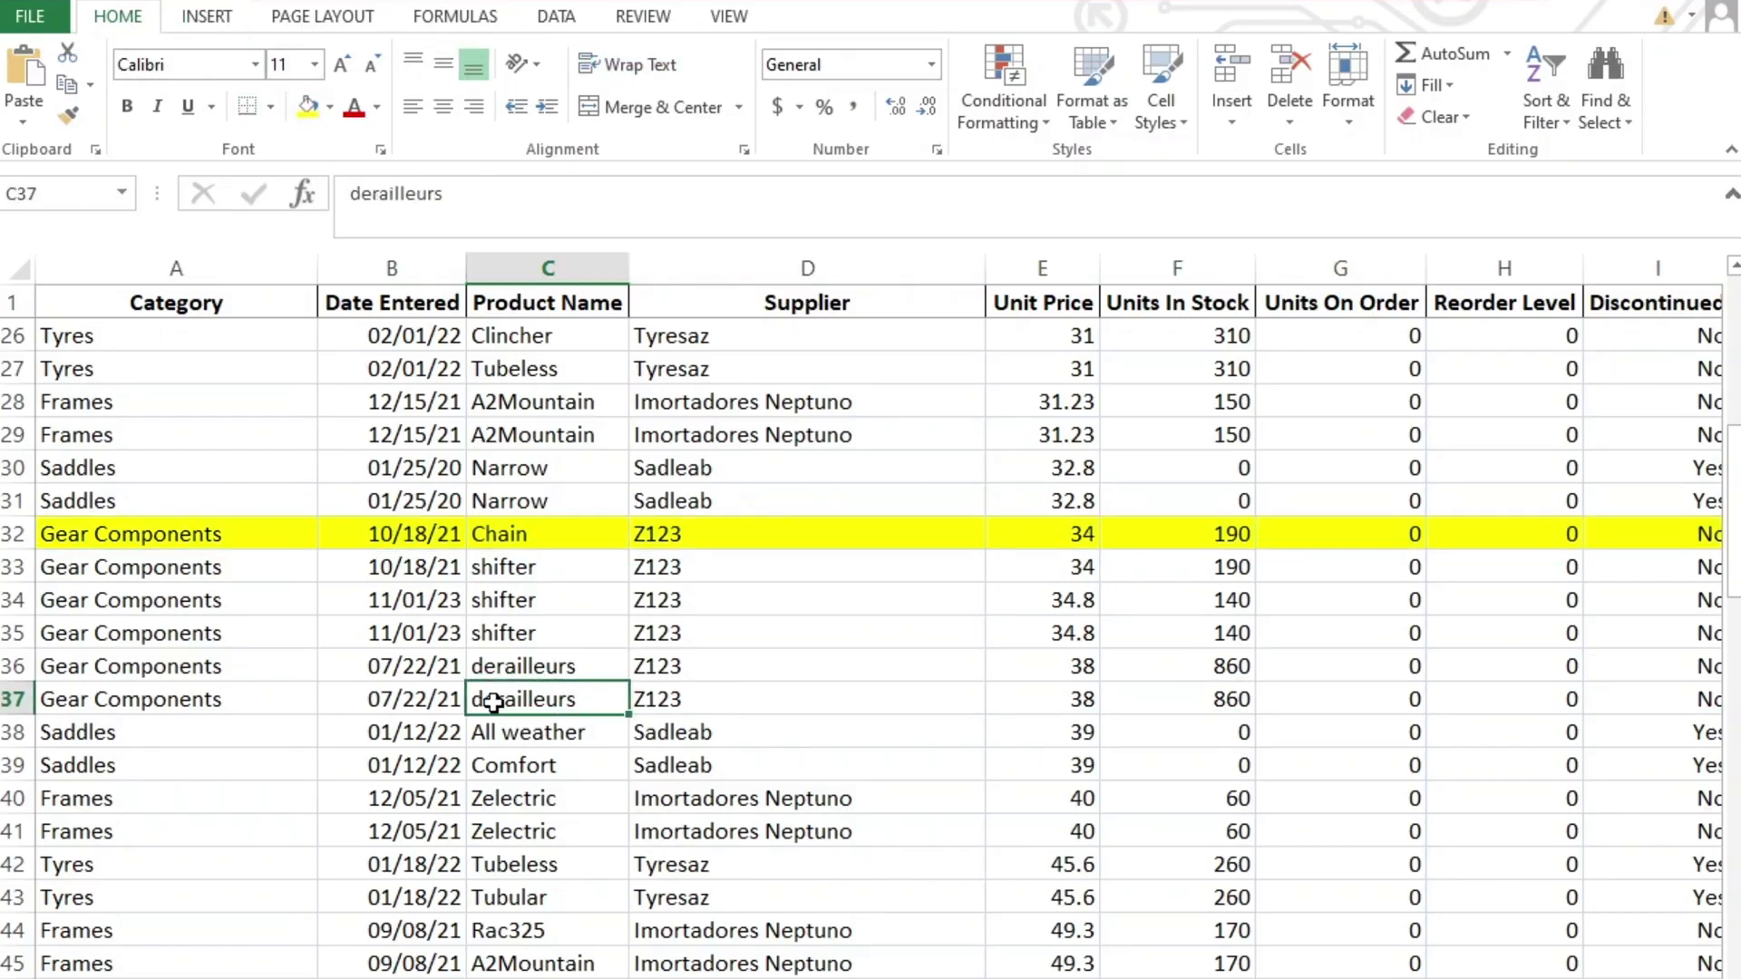
Sort the table by Product Name from A to Z, expanding the selection, and check the yellow Chain row's data
scroll(492, 702, up, 3)
scroll(494, 702, down, 3)
click(551, 269)
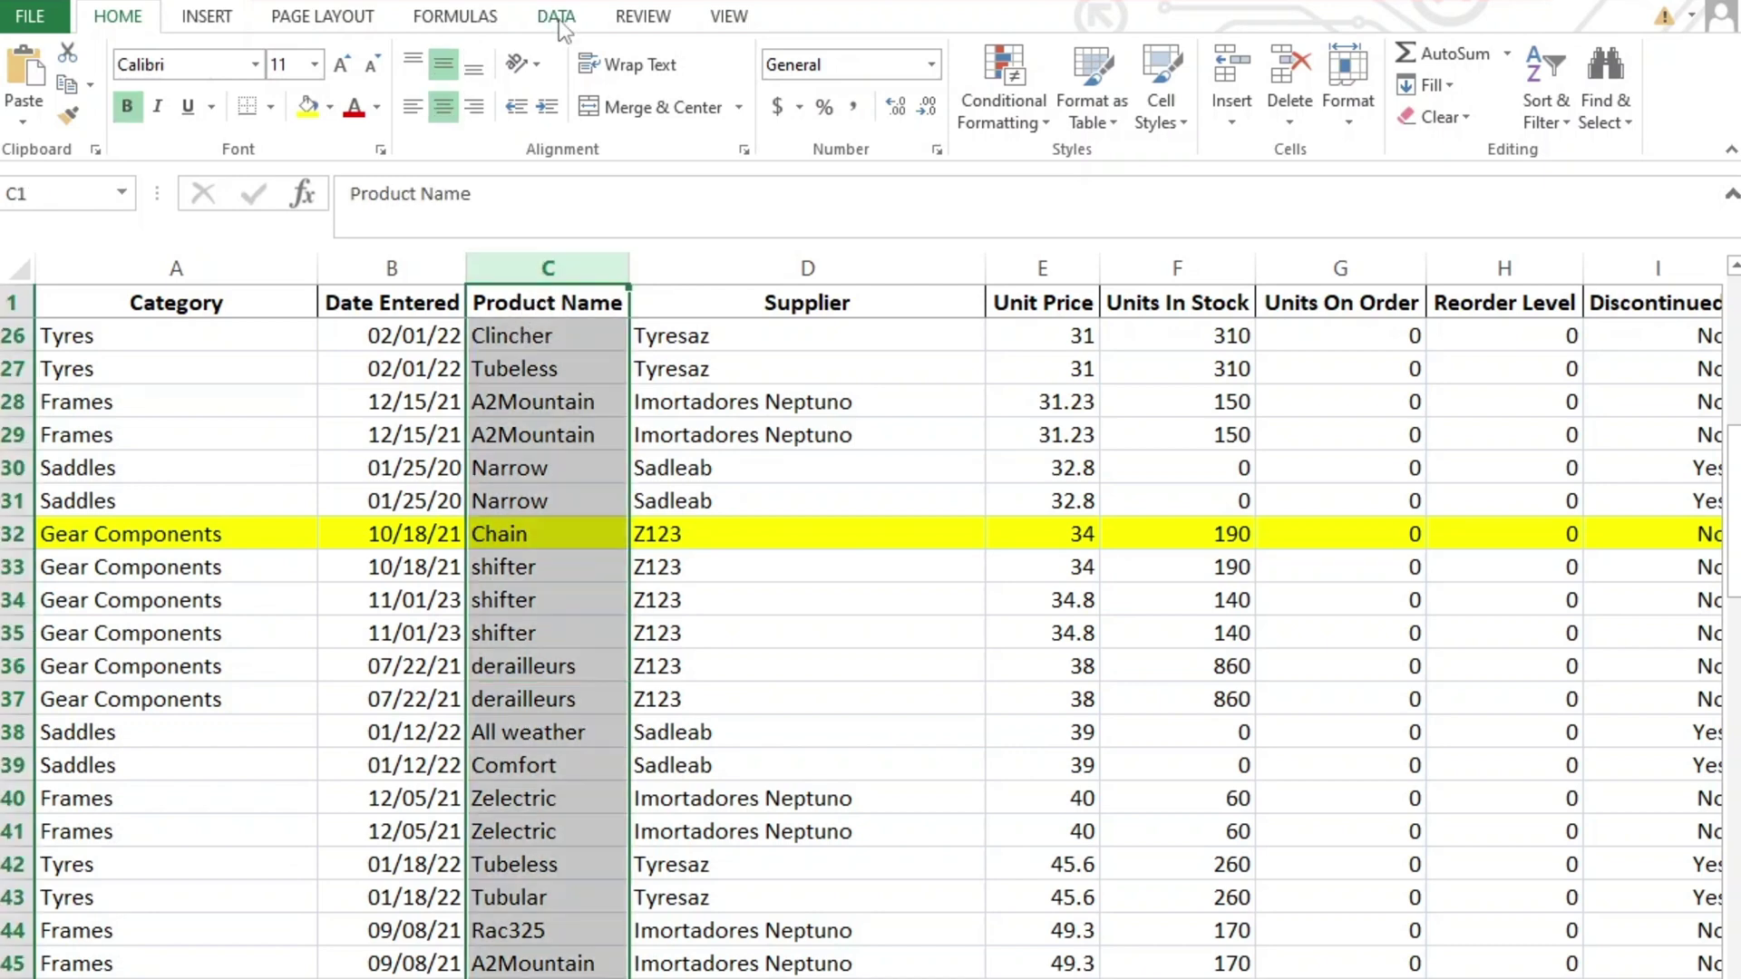
click(556, 16)
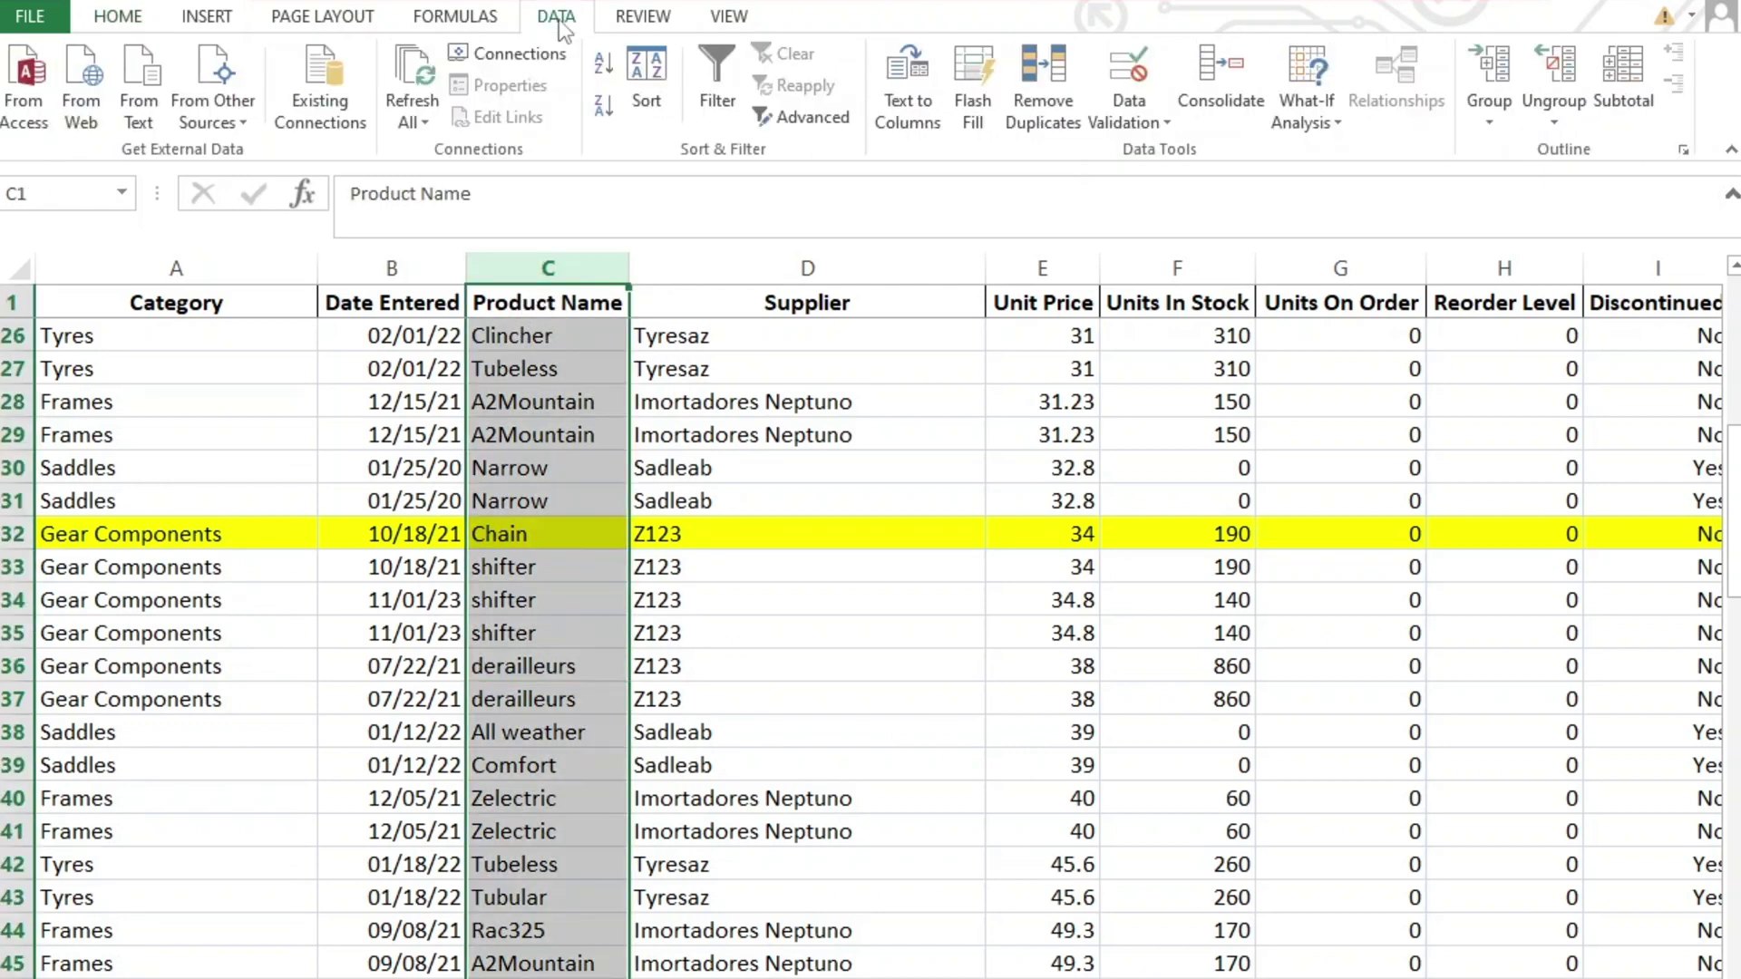
click(602, 65)
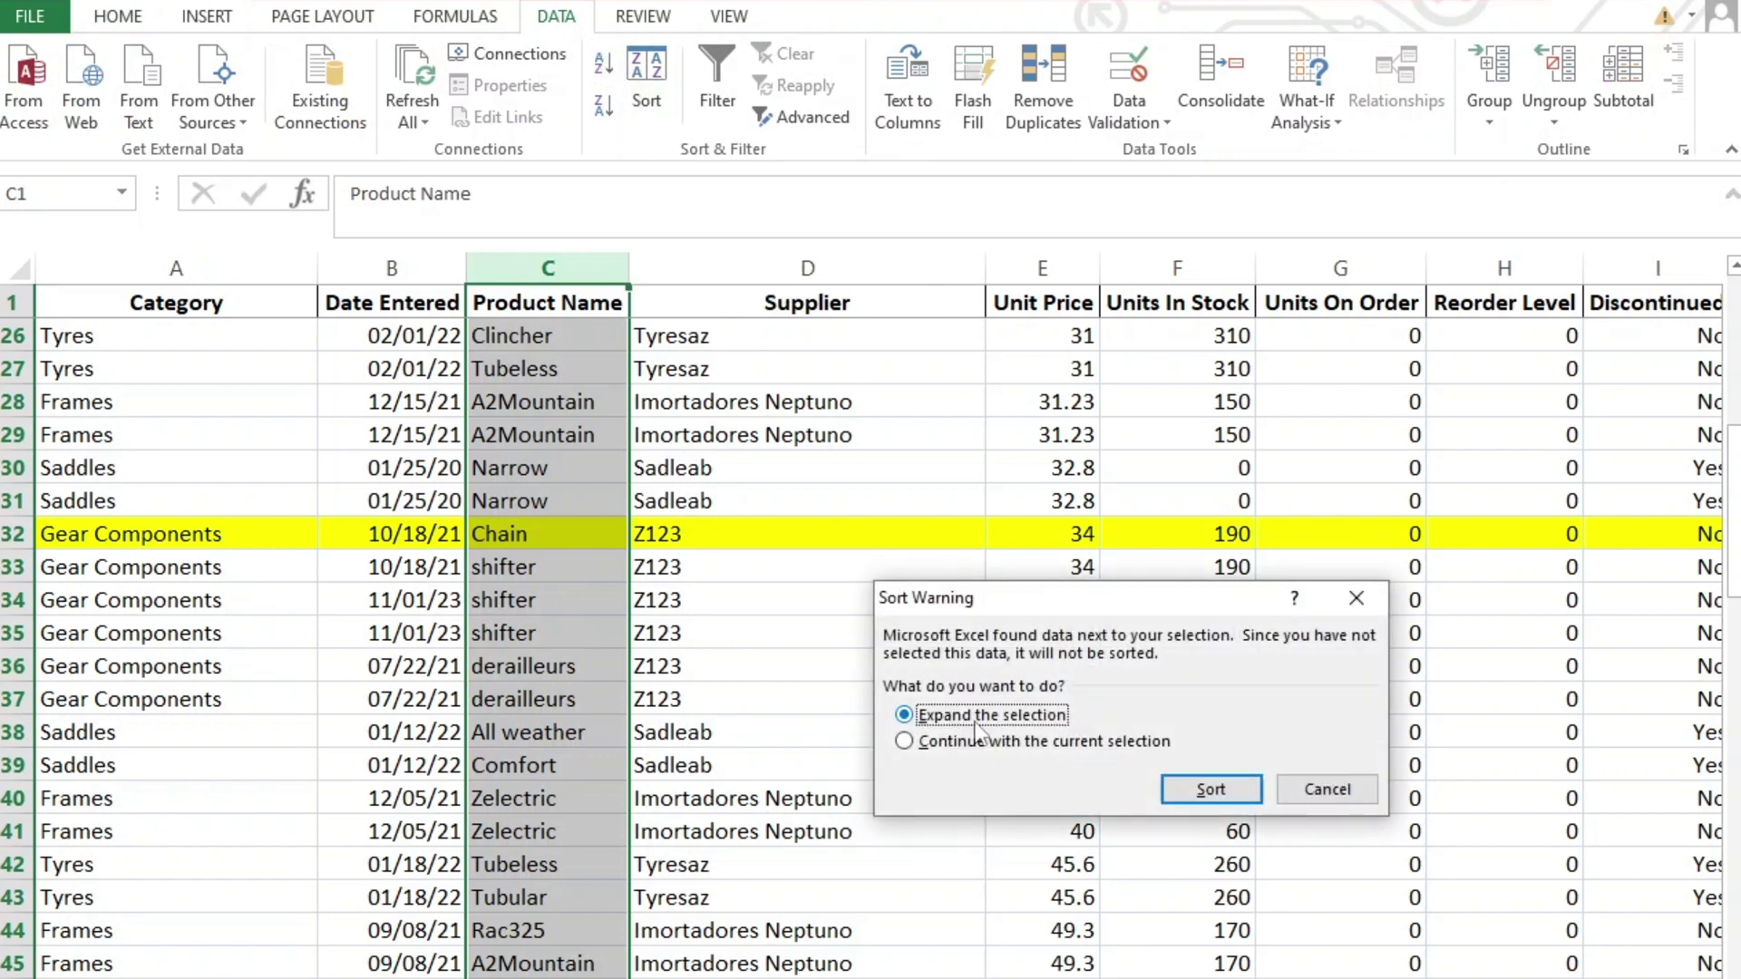
click(1195, 789)
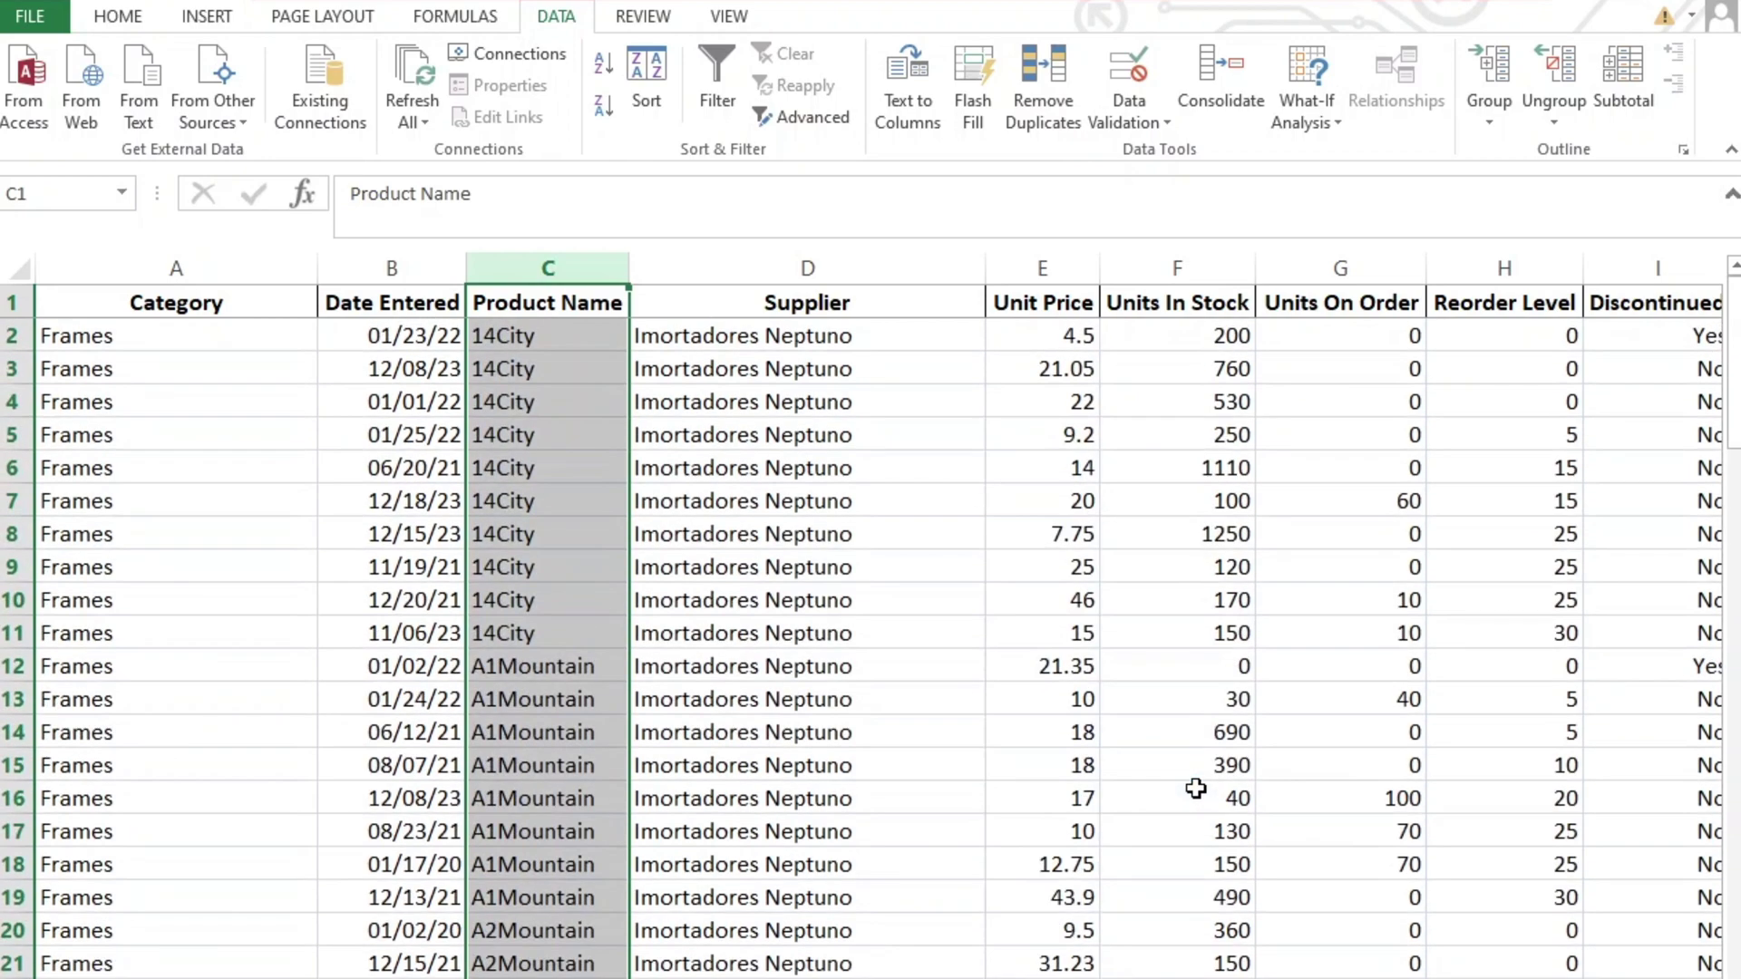
scroll(619, 895, down, 4)
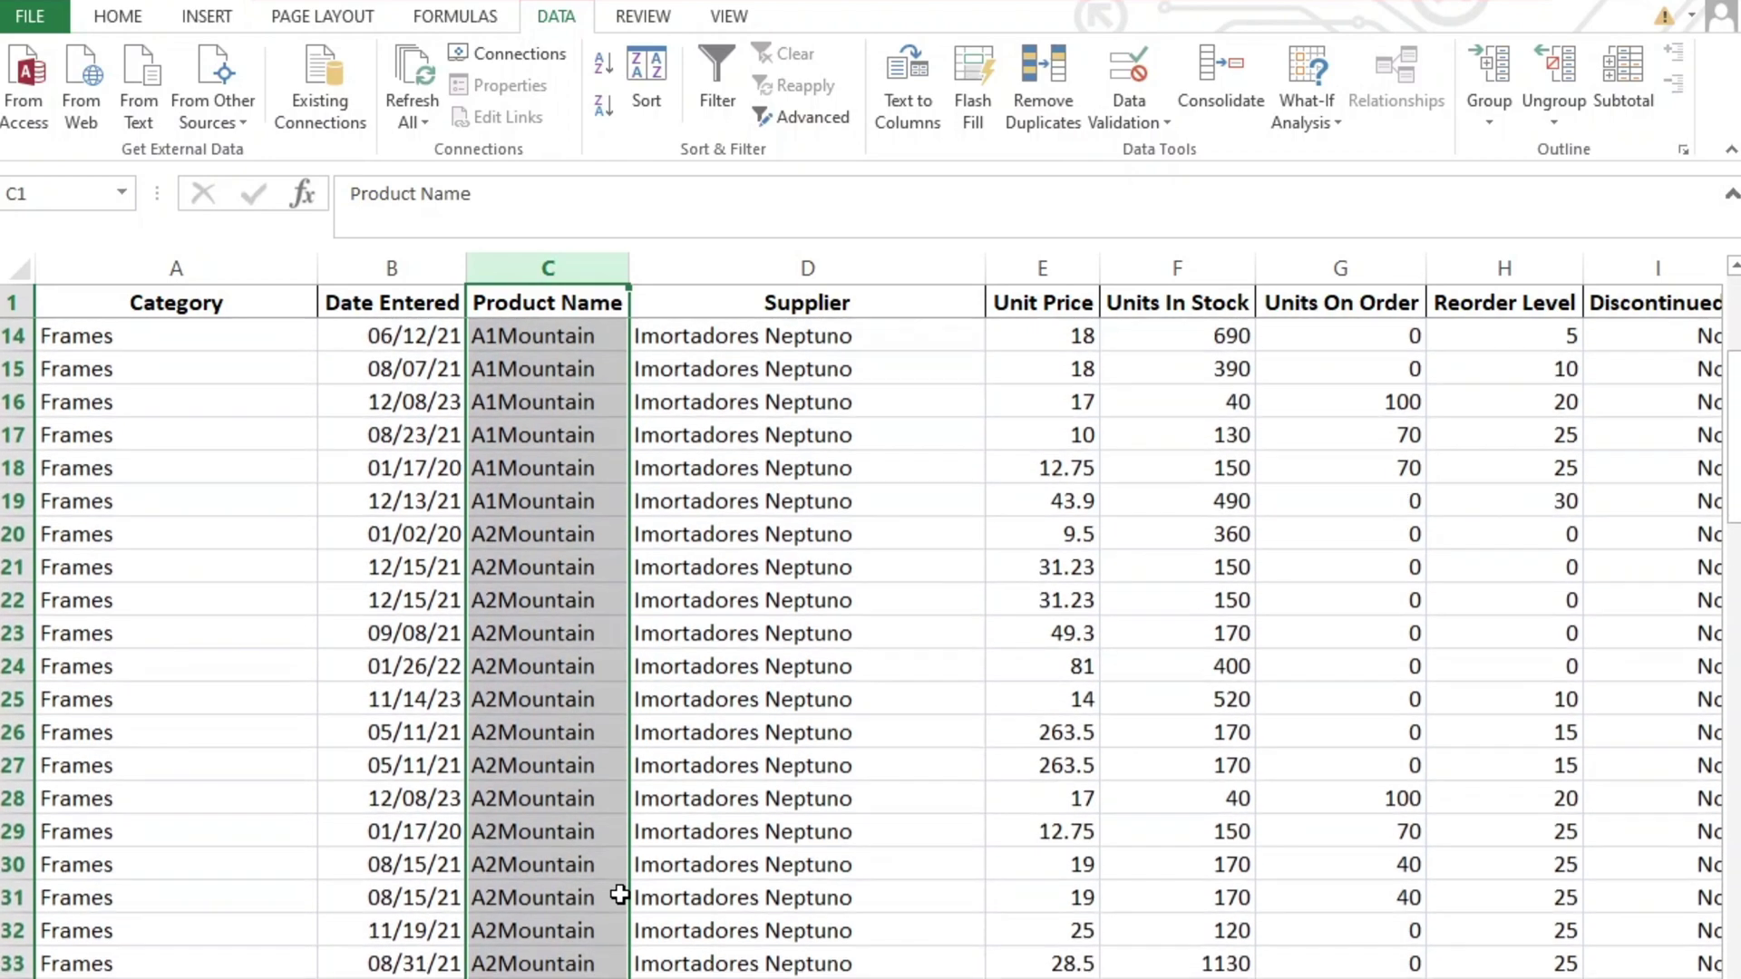
scroll(619, 895, down, 6)
click(751, 941)
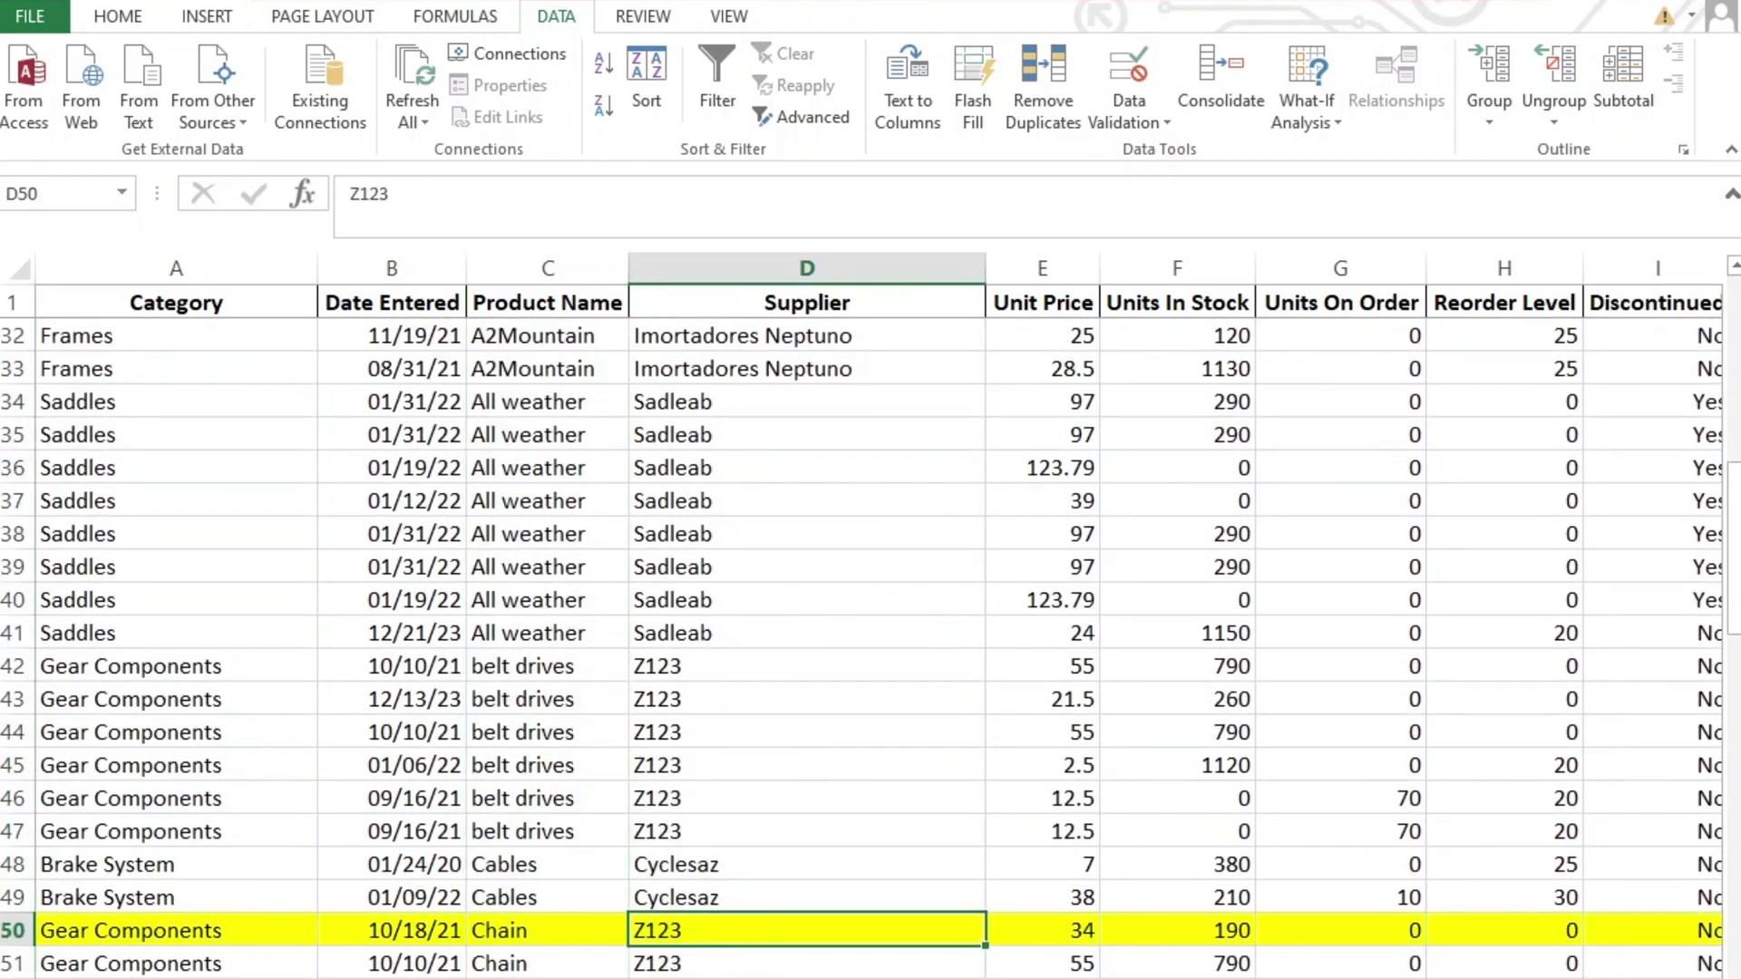
scroll(139, 969, down, 1)
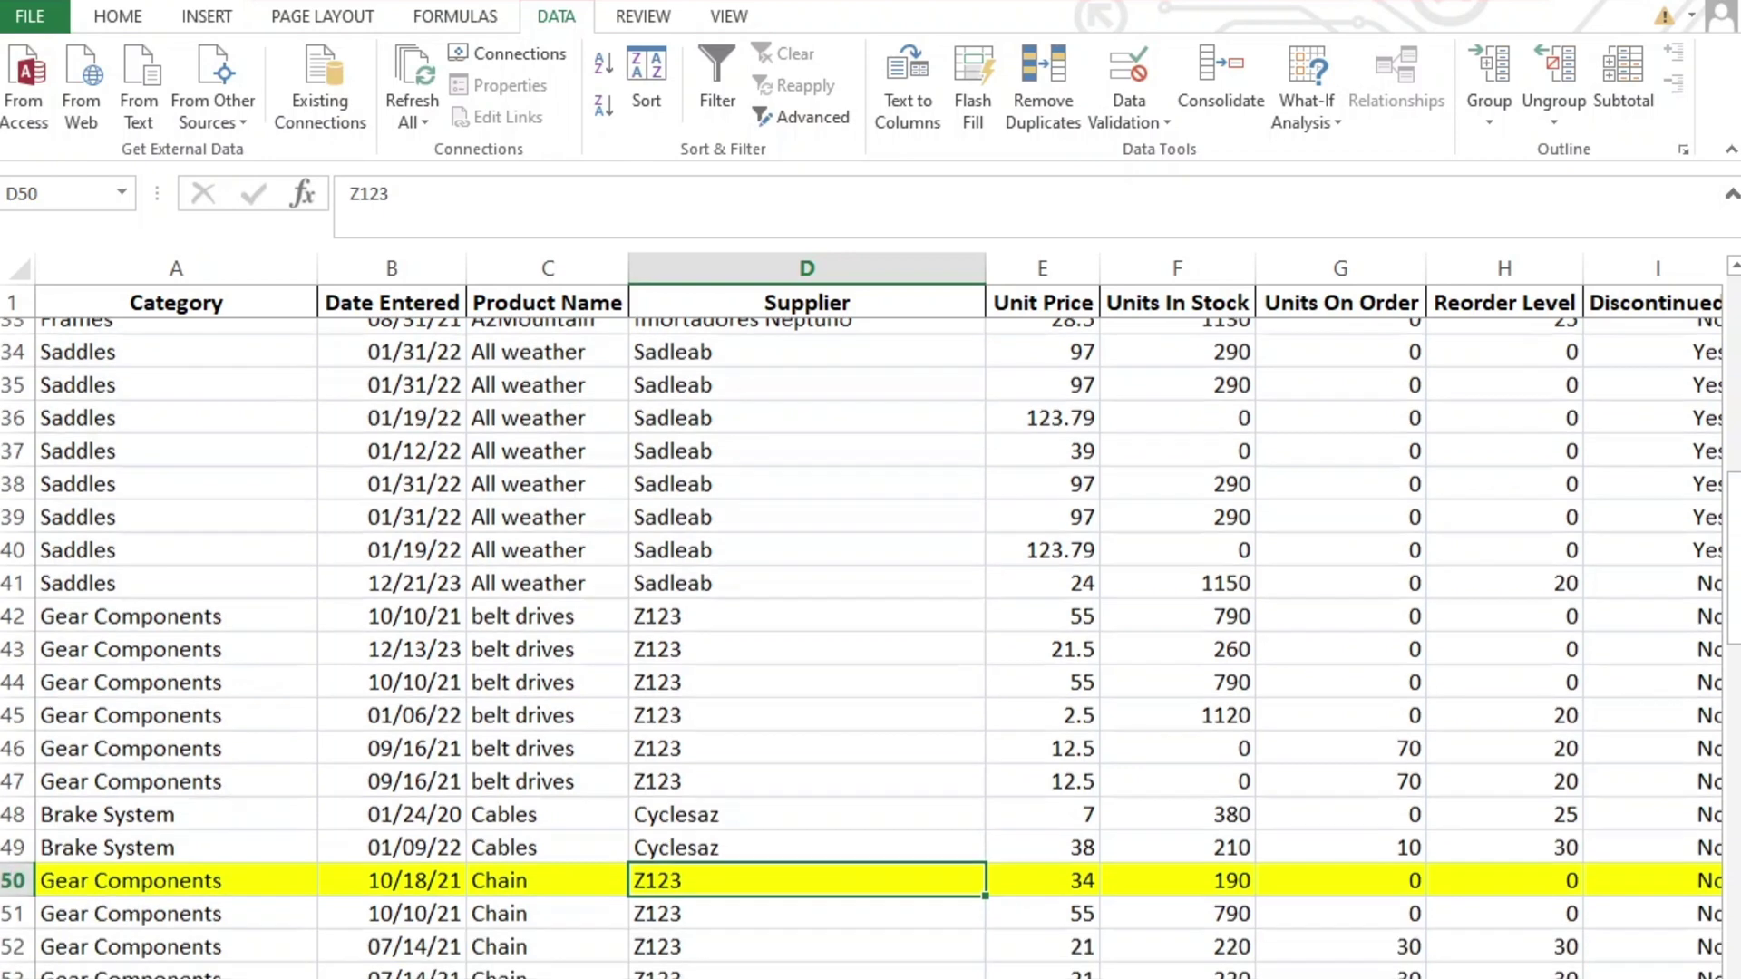
scroll(870, 648, down, 2)
scroll(870, 647, up, 2)
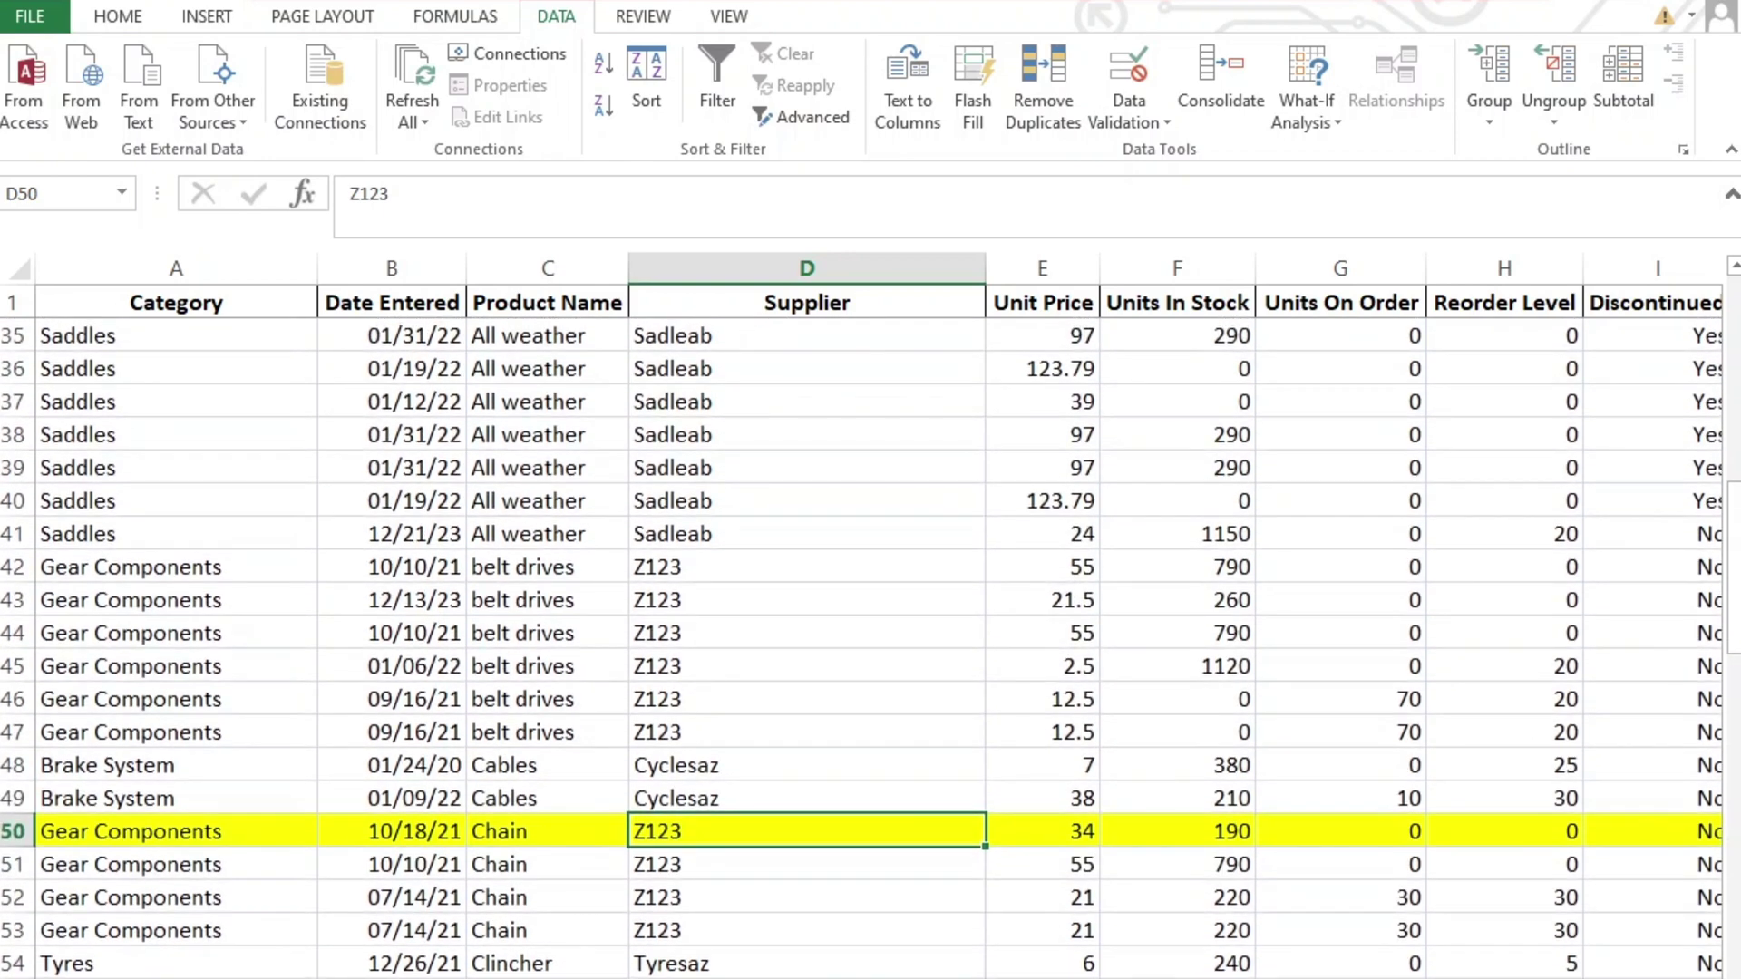
Sort the table by Product Name from Z to A, expanding the selection to all columns
click(516, 268)
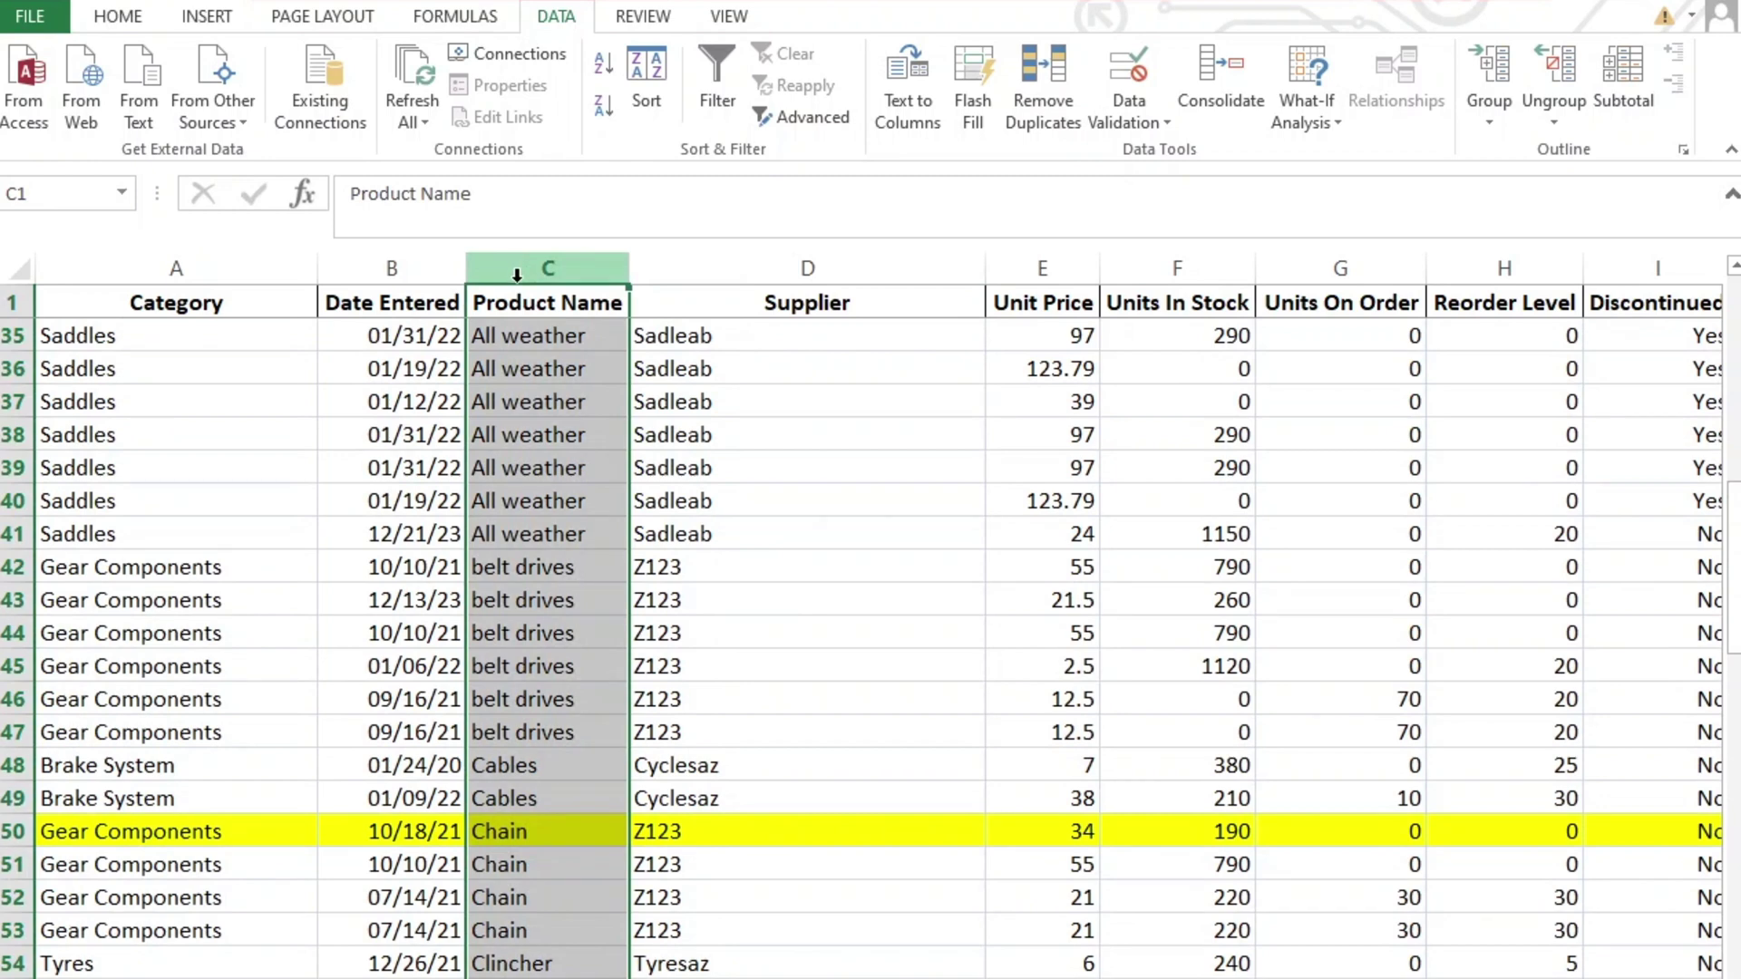
click(604, 112)
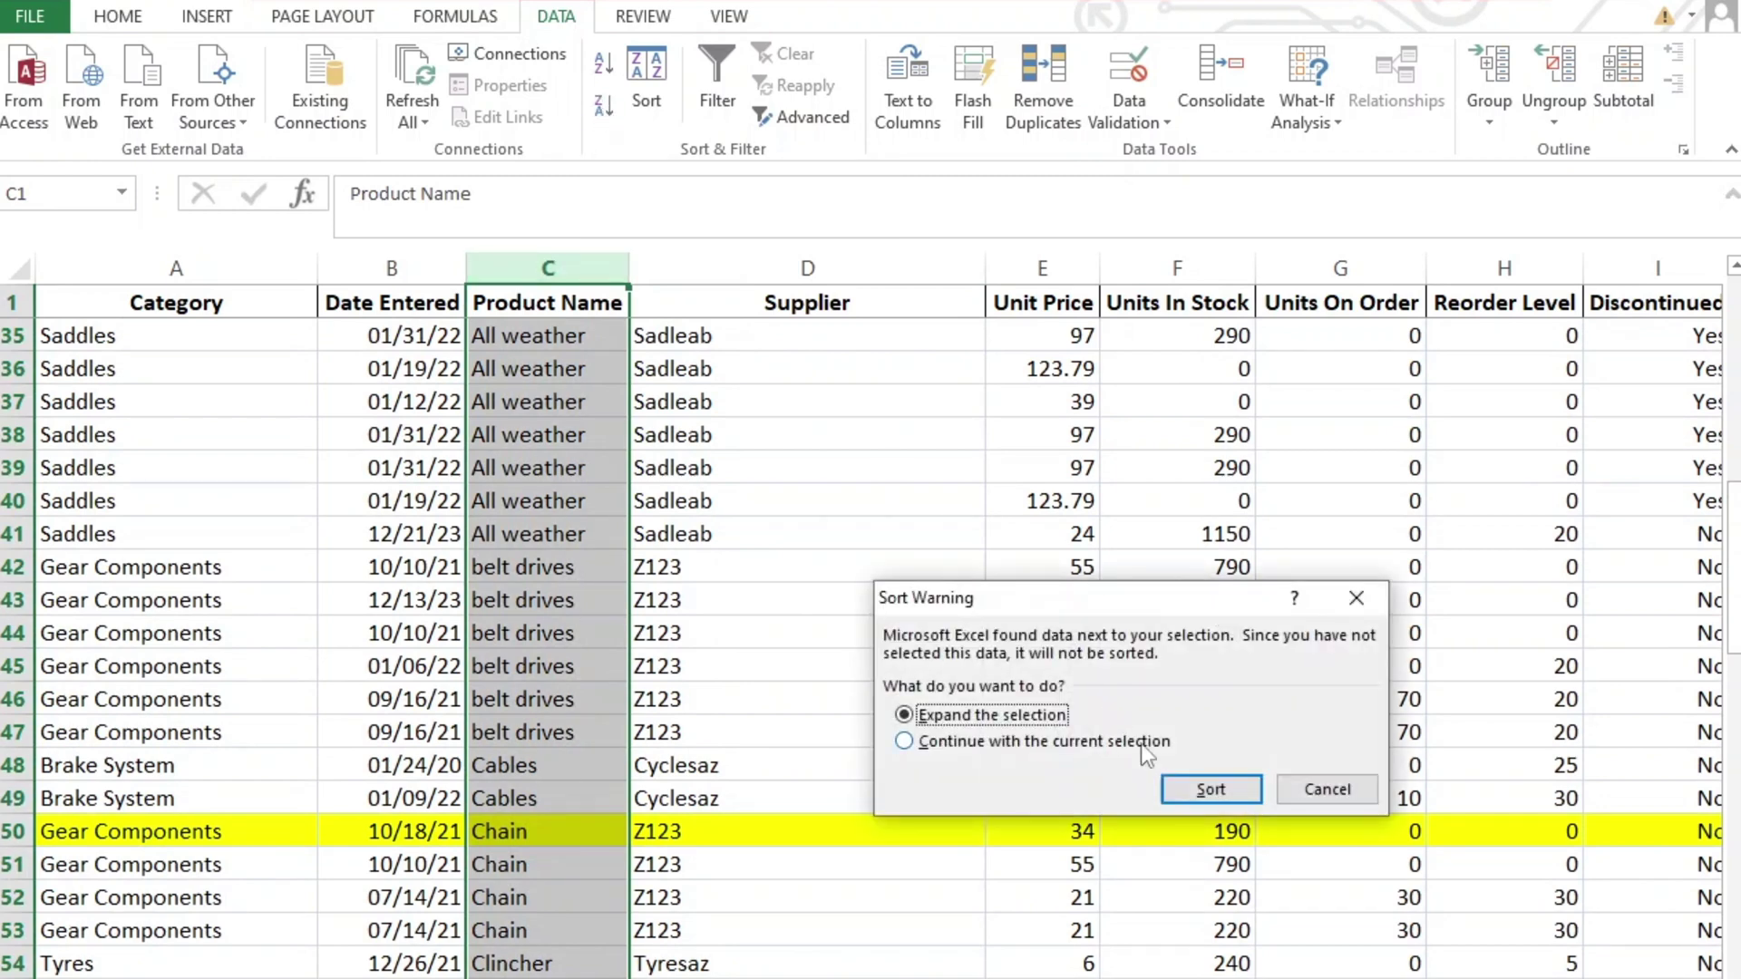
click(1189, 791)
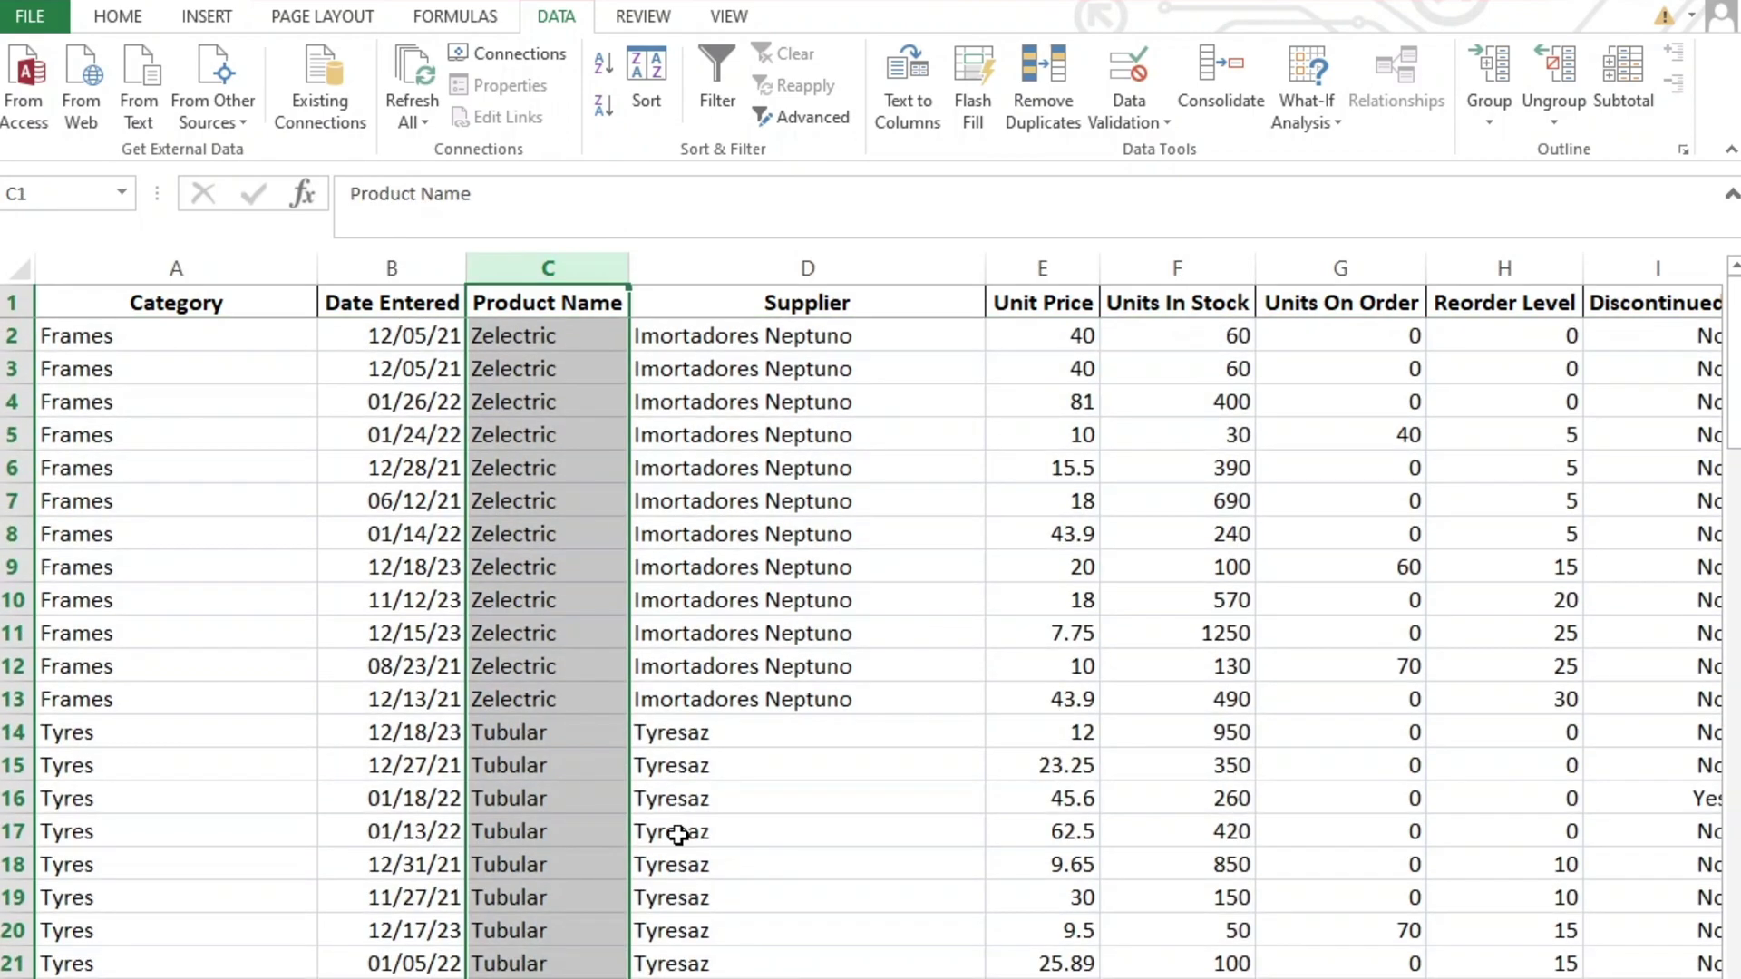
Check the position and row data of the yellow-highlighted Chain record in the reverse-sorted table
scroll(680, 831, down, 3)
click(680, 835)
scroll(585, 875, down, 9)
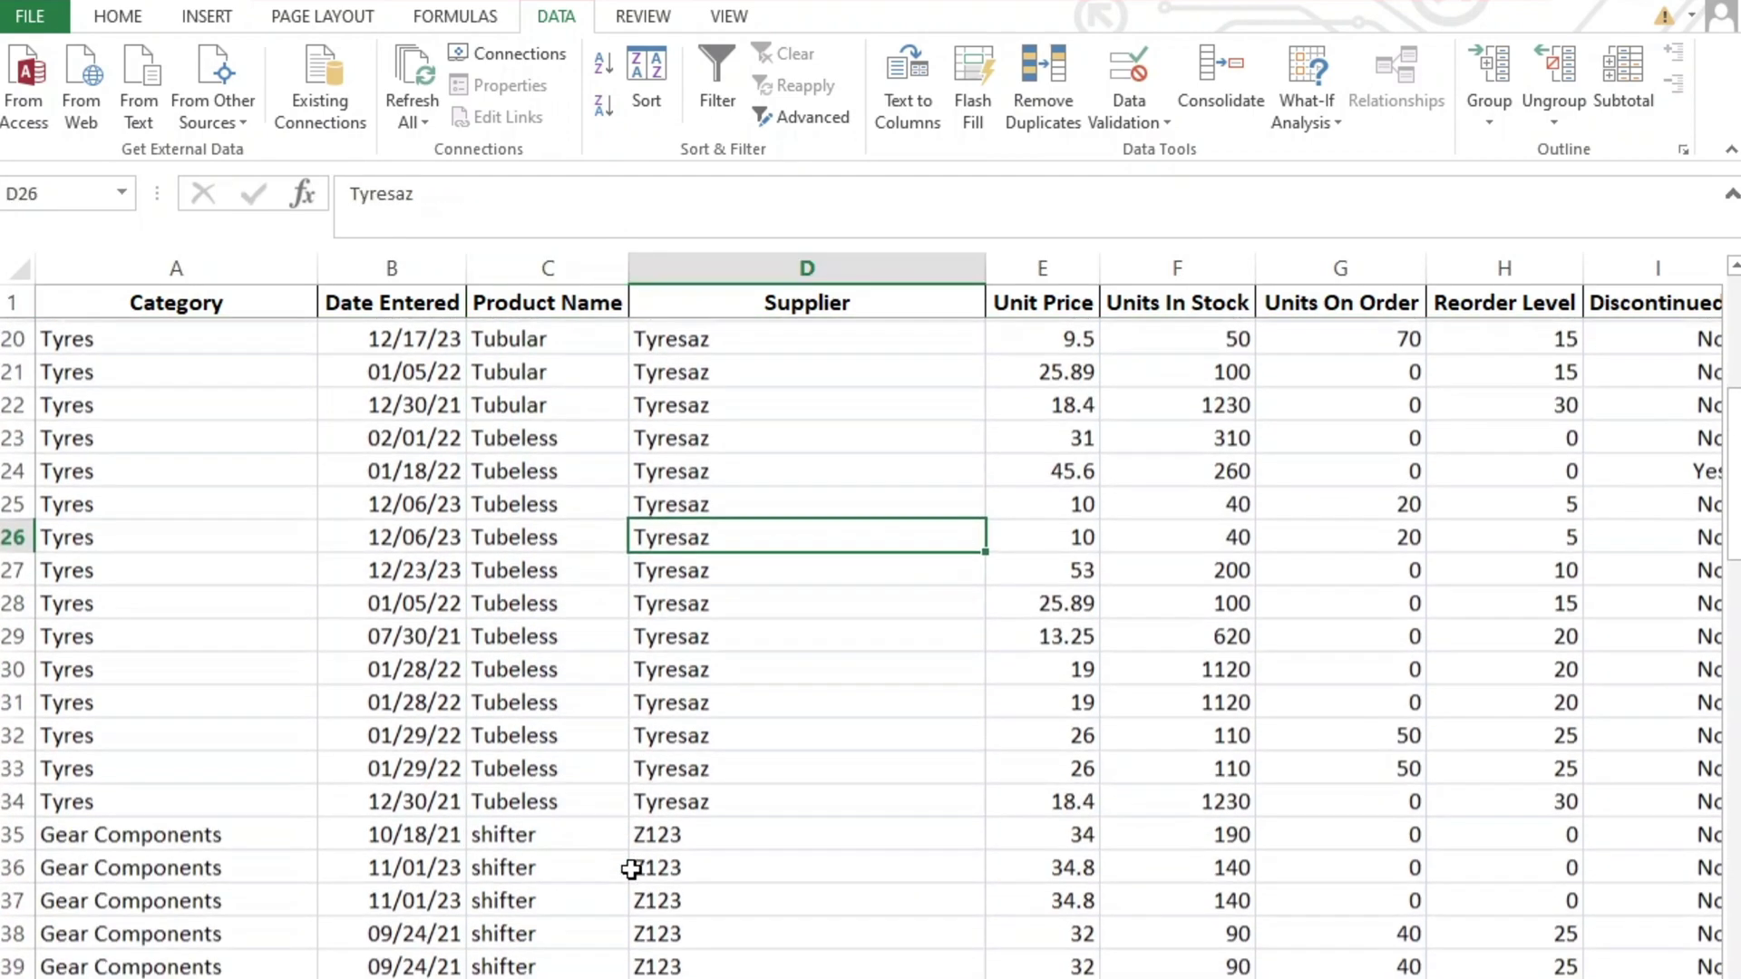
scroll(585, 891, down, 13)
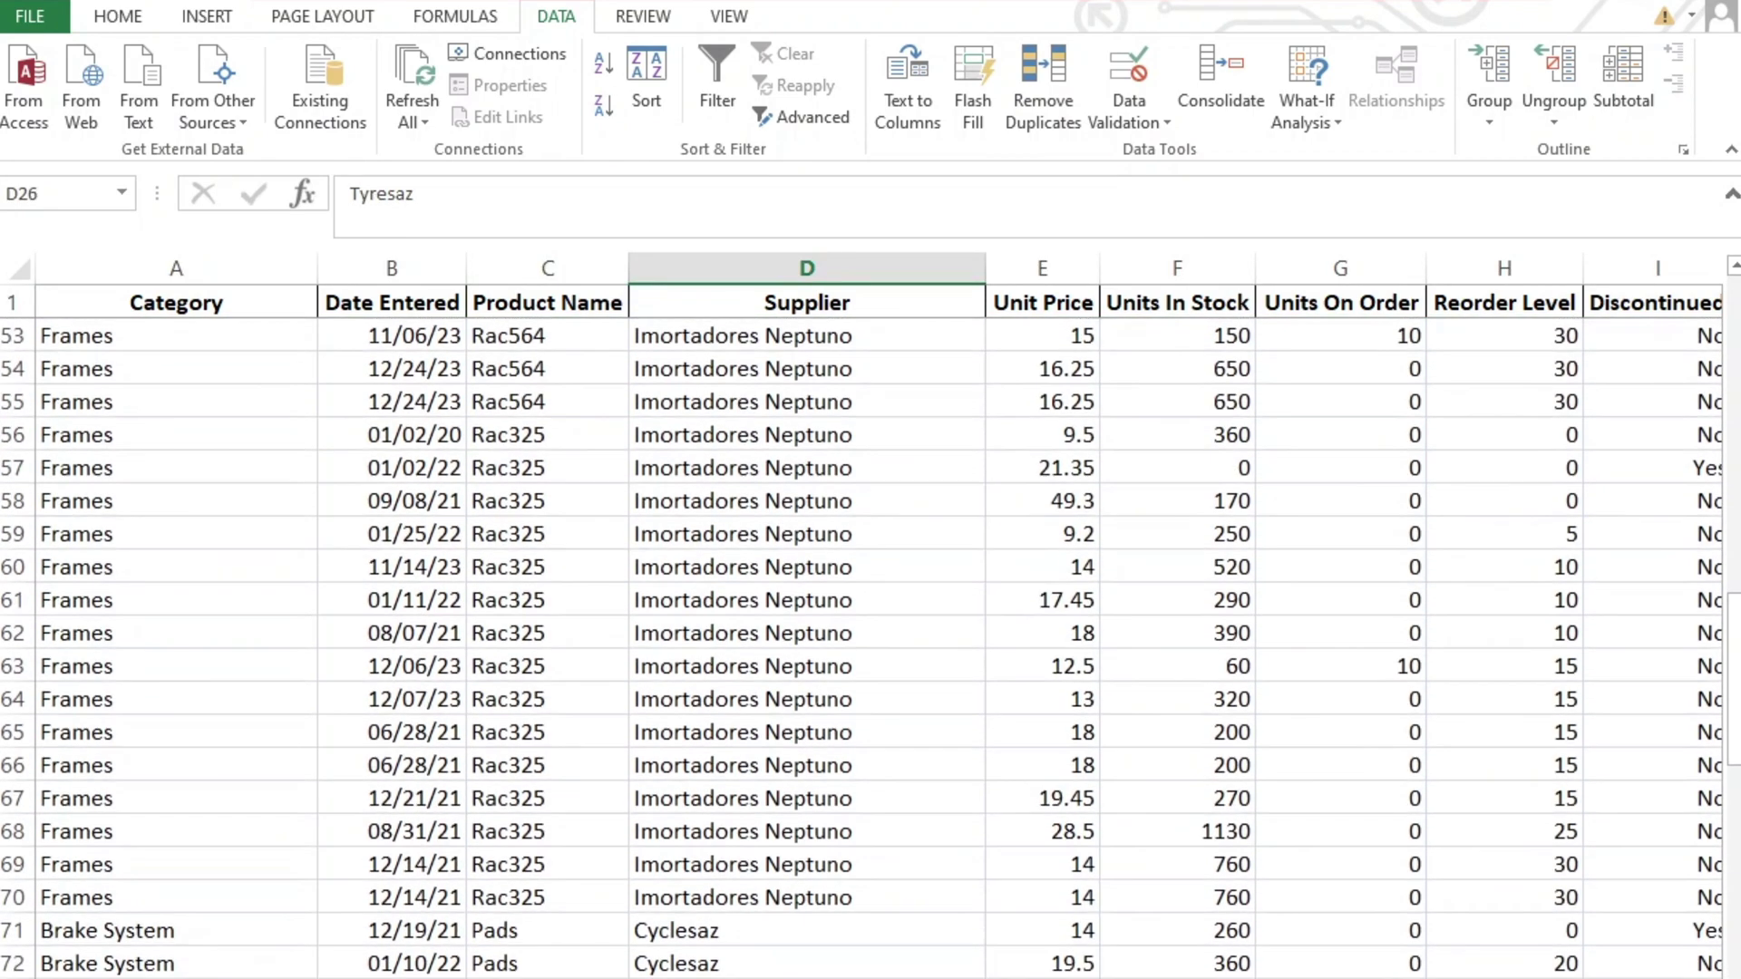
scroll(585, 891, up, 3)
scroll(585, 892, down, 9)
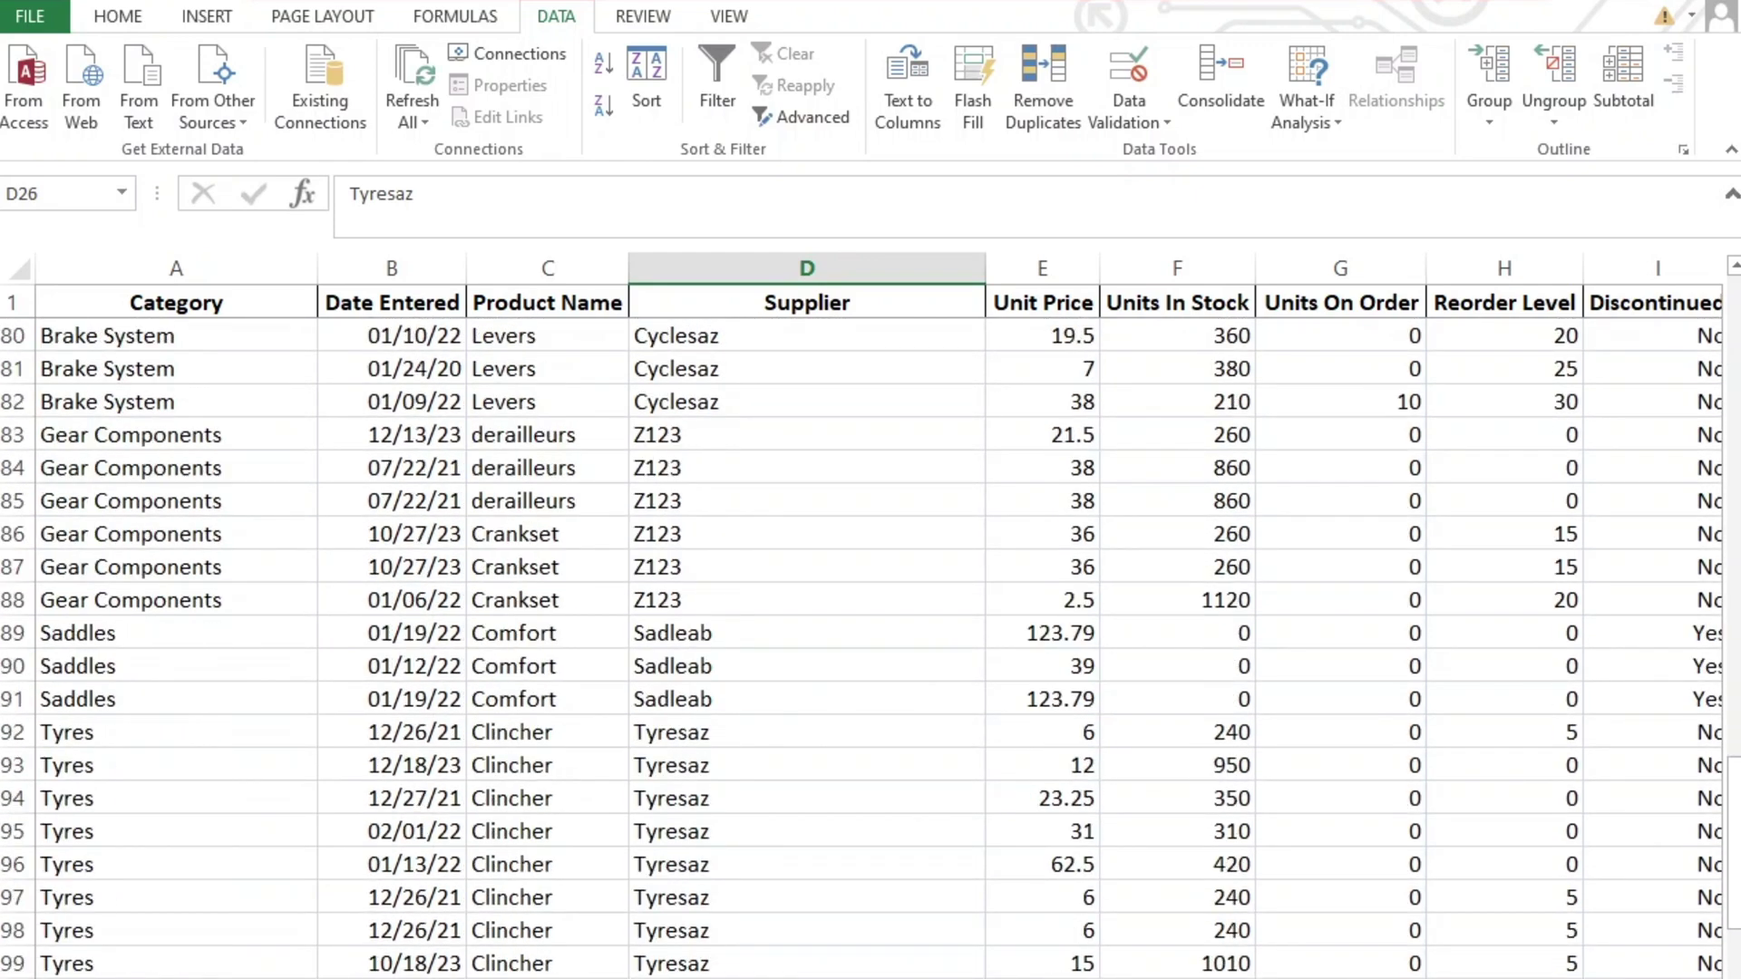
scroll(862, 647, down, 4)
scroll(862, 648, up, 1)
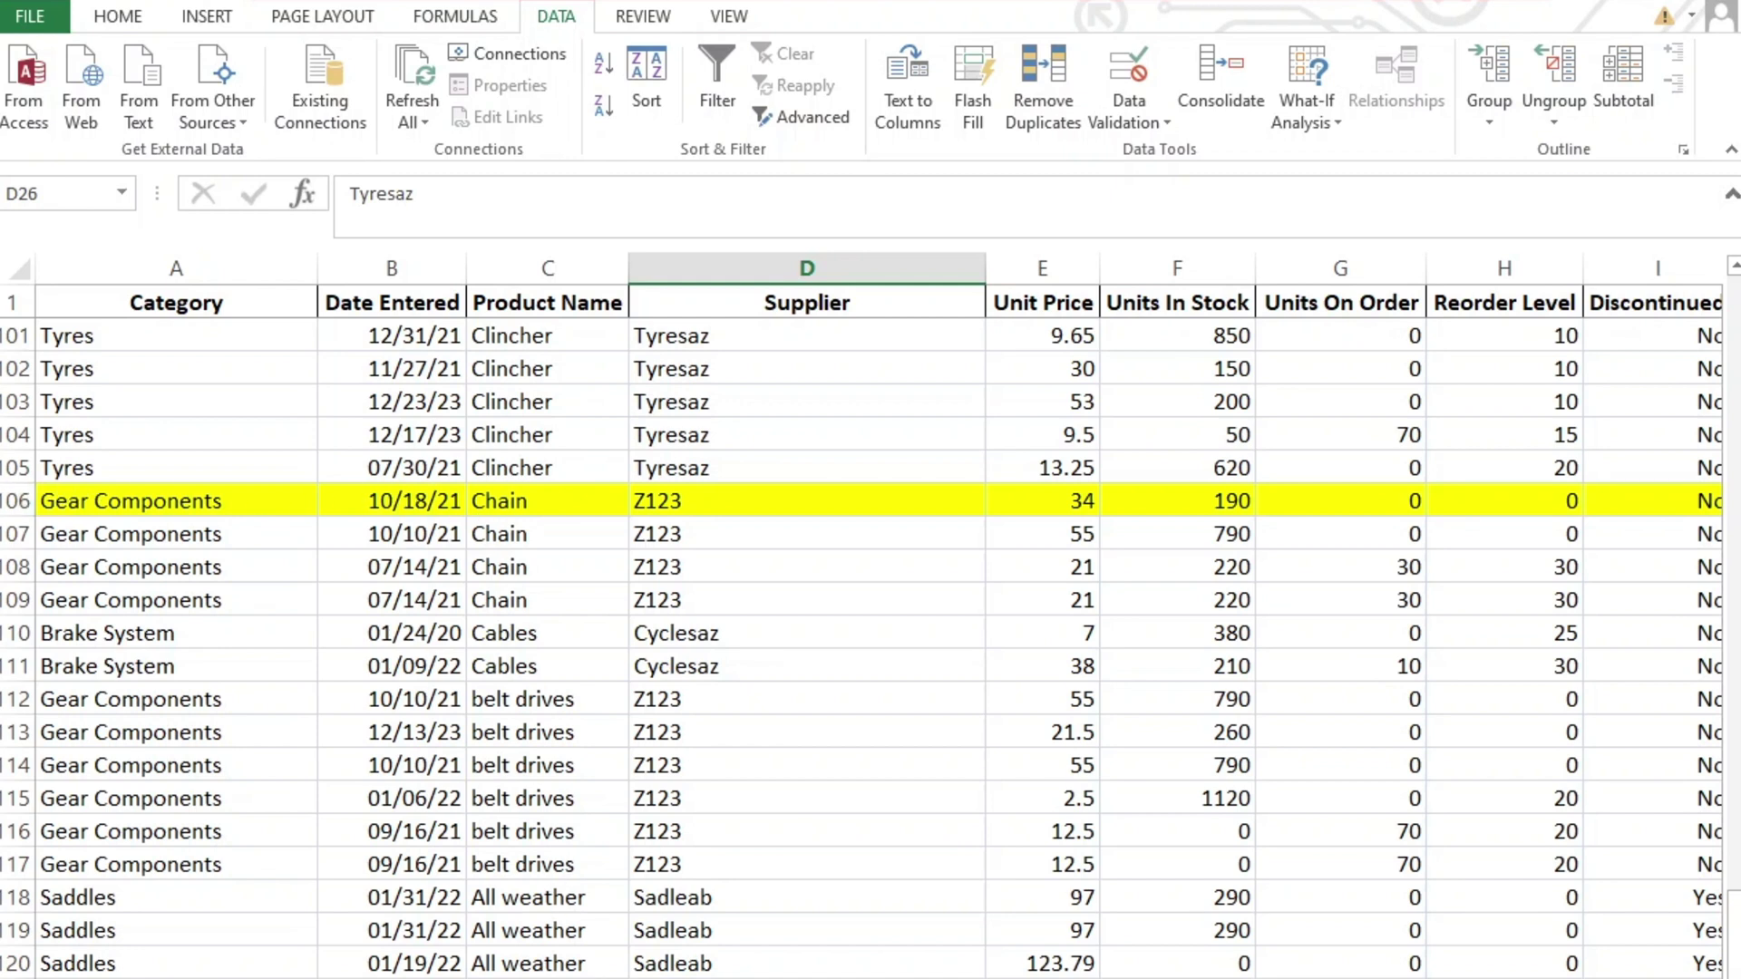
Sort the table by Date Entered from oldest to newest, expanding the selection to all columns
click(412, 268)
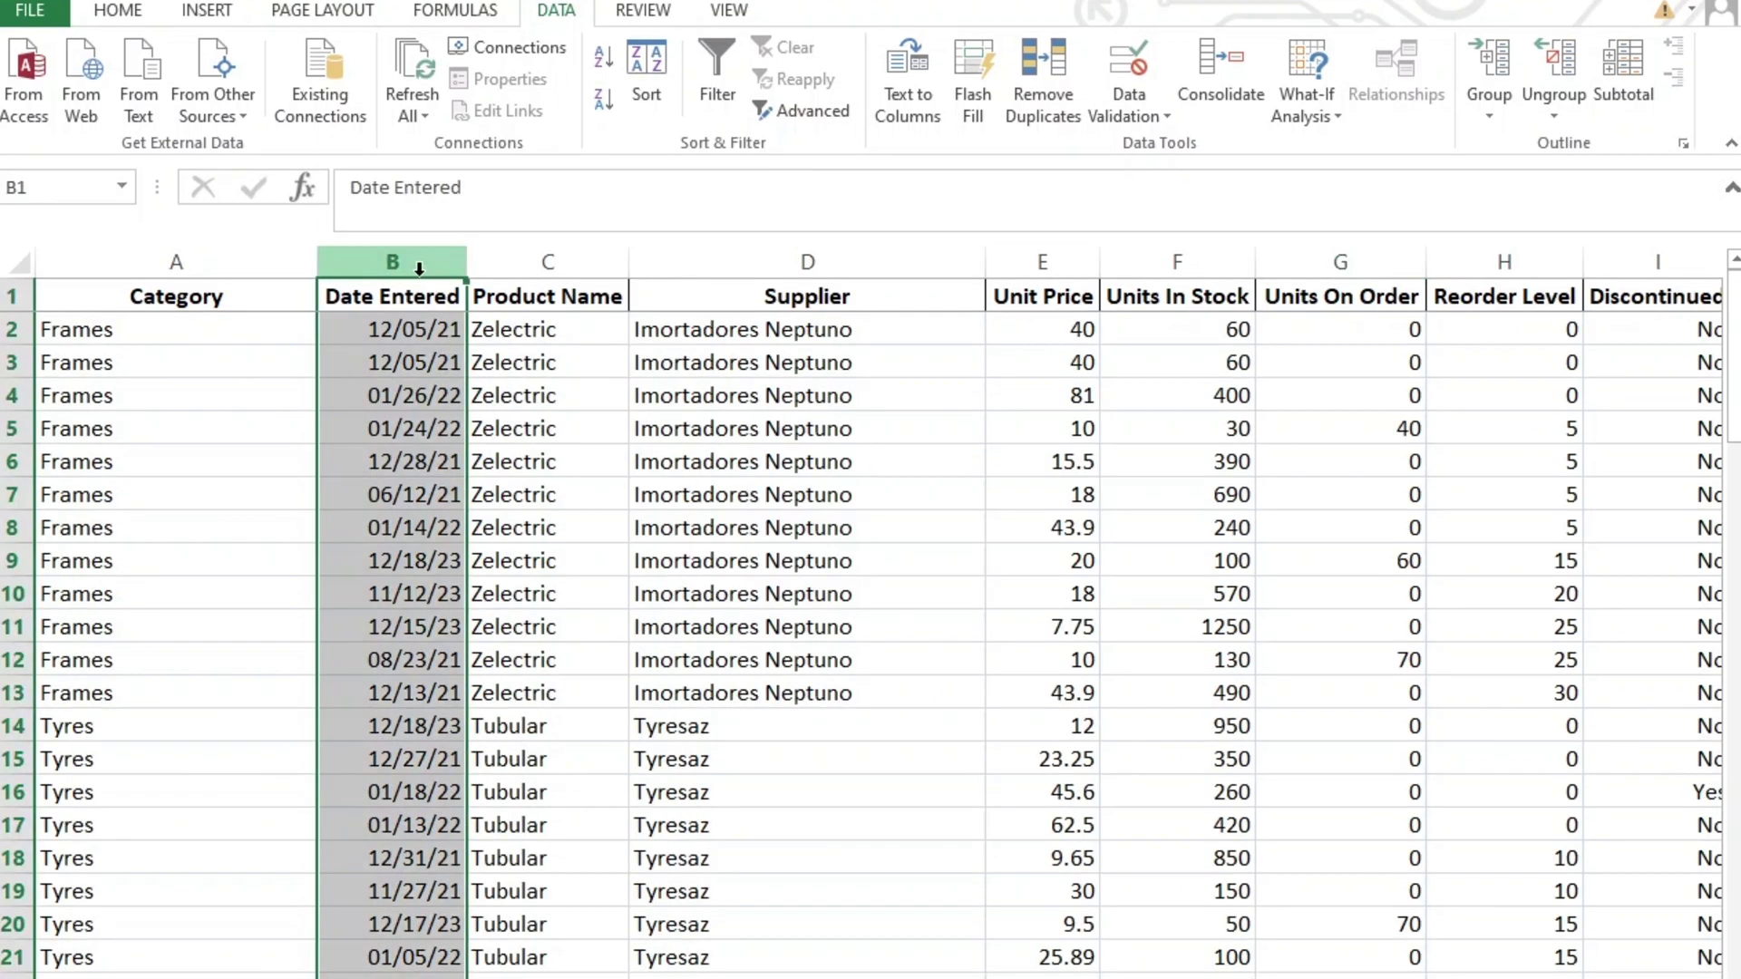
click(598, 60)
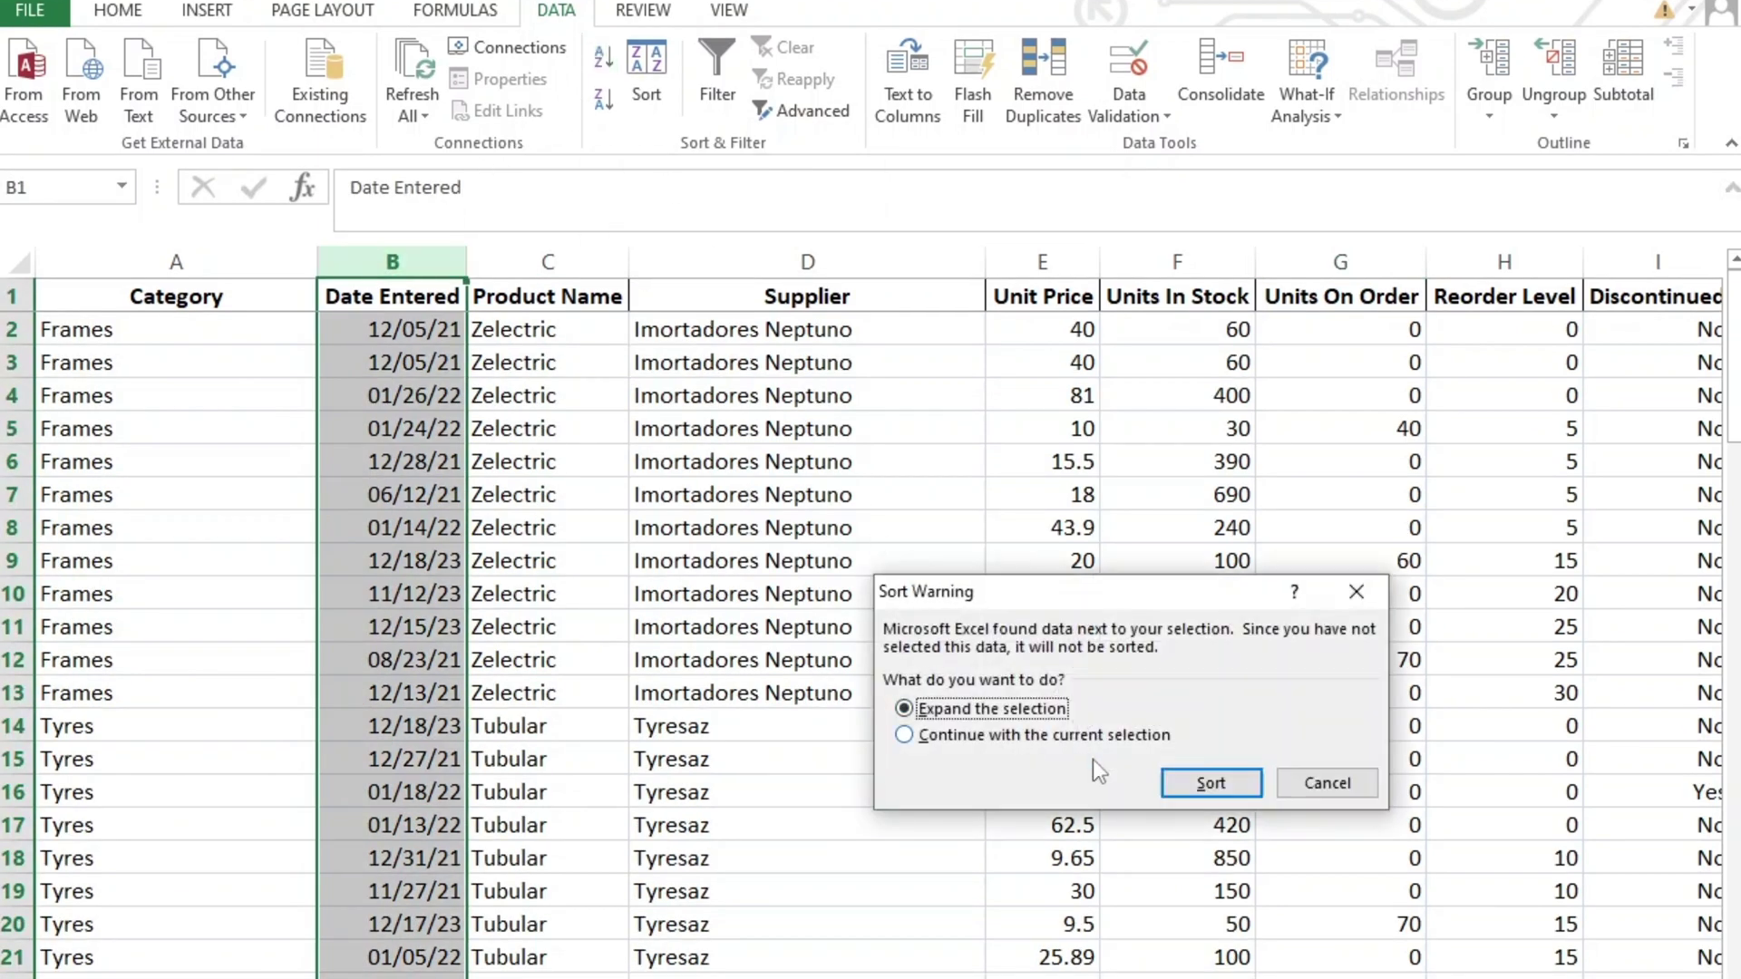
click(1188, 787)
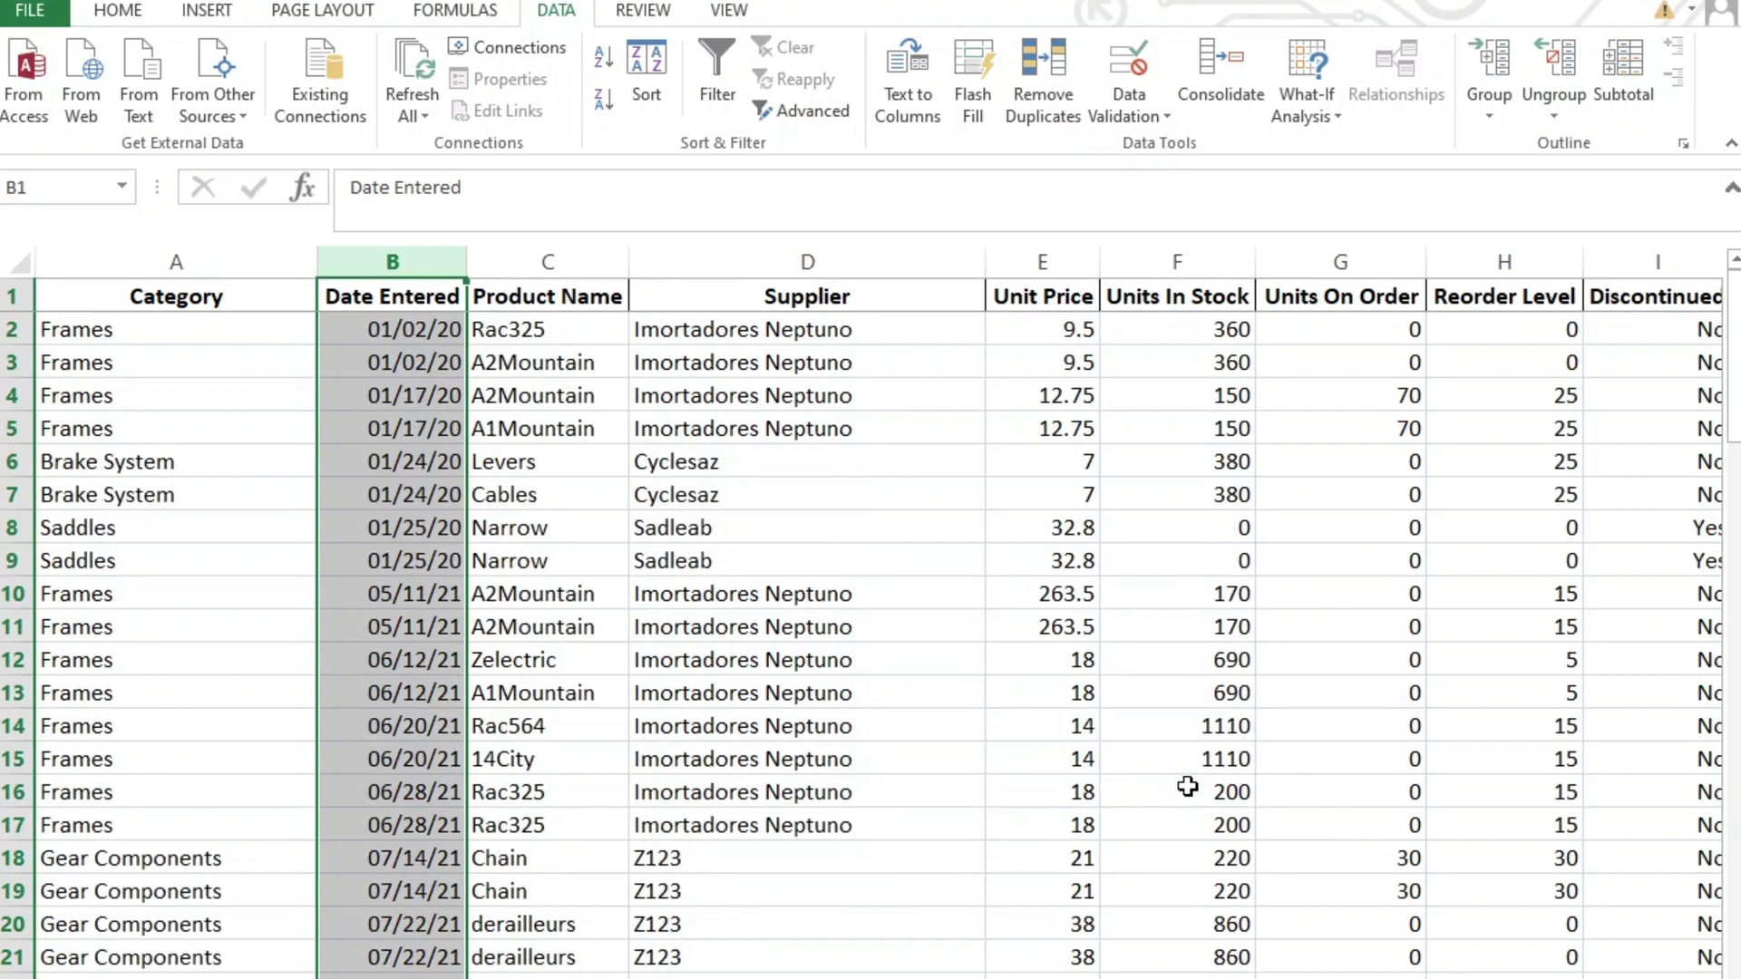
click(855, 763)
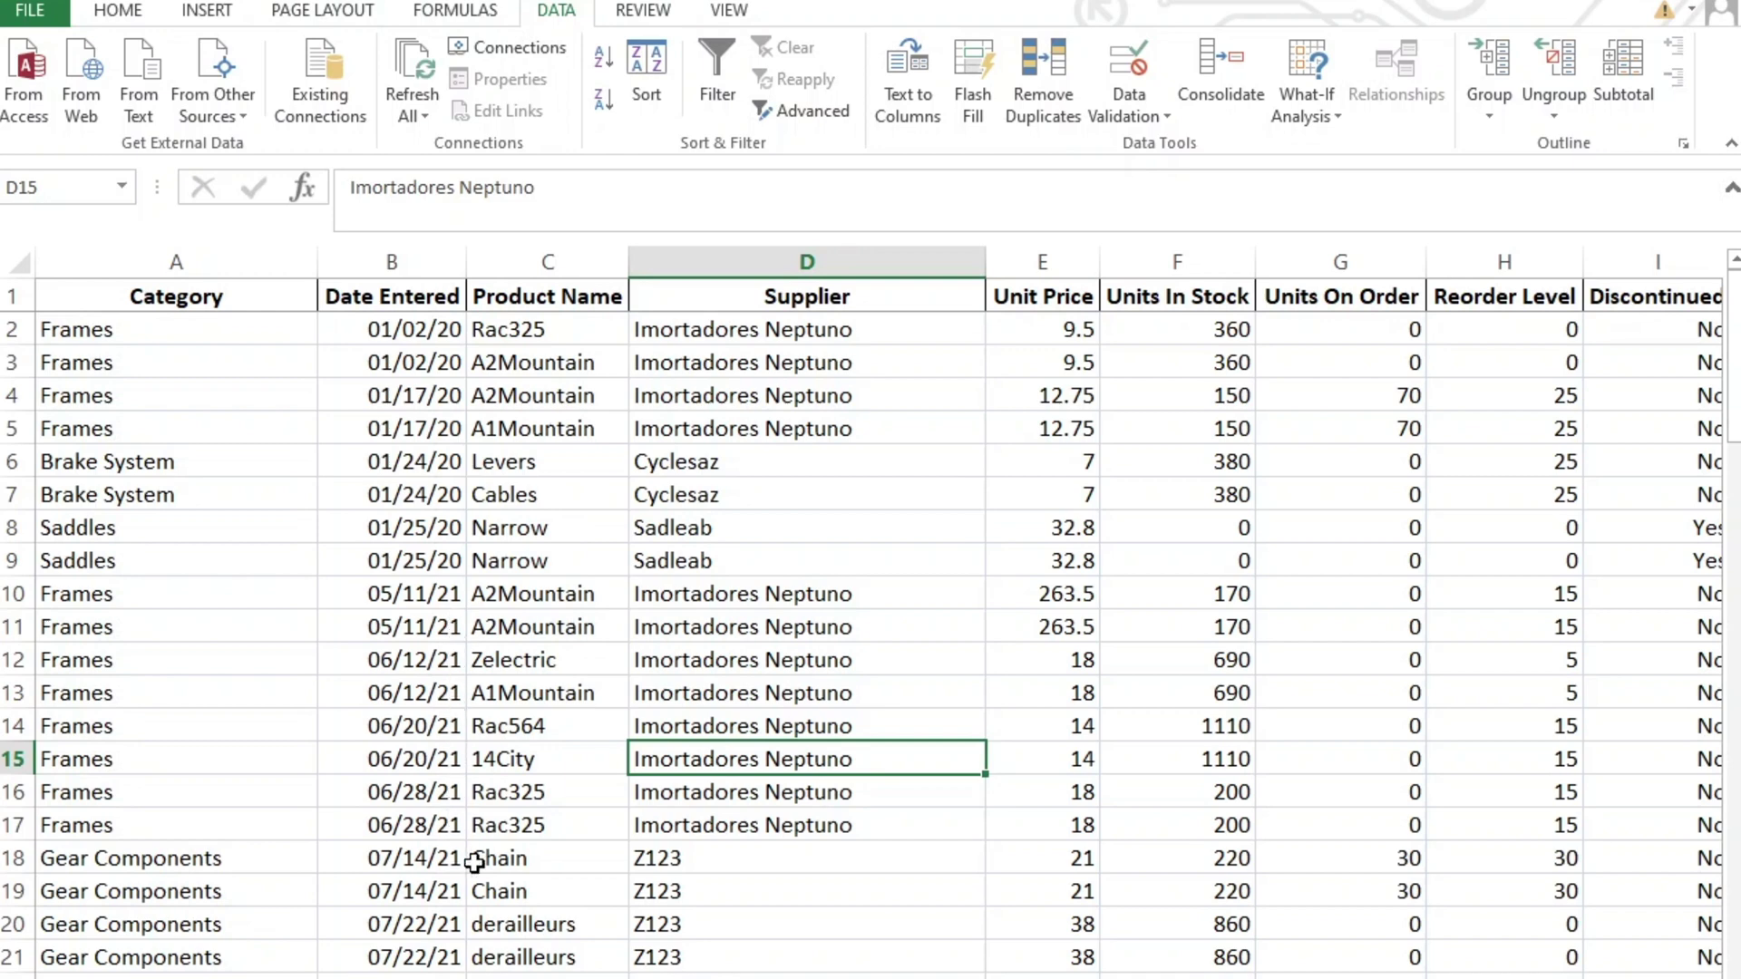
Sort the table by Supplier from A to Z, expanding the selection to all columns
click(827, 246)
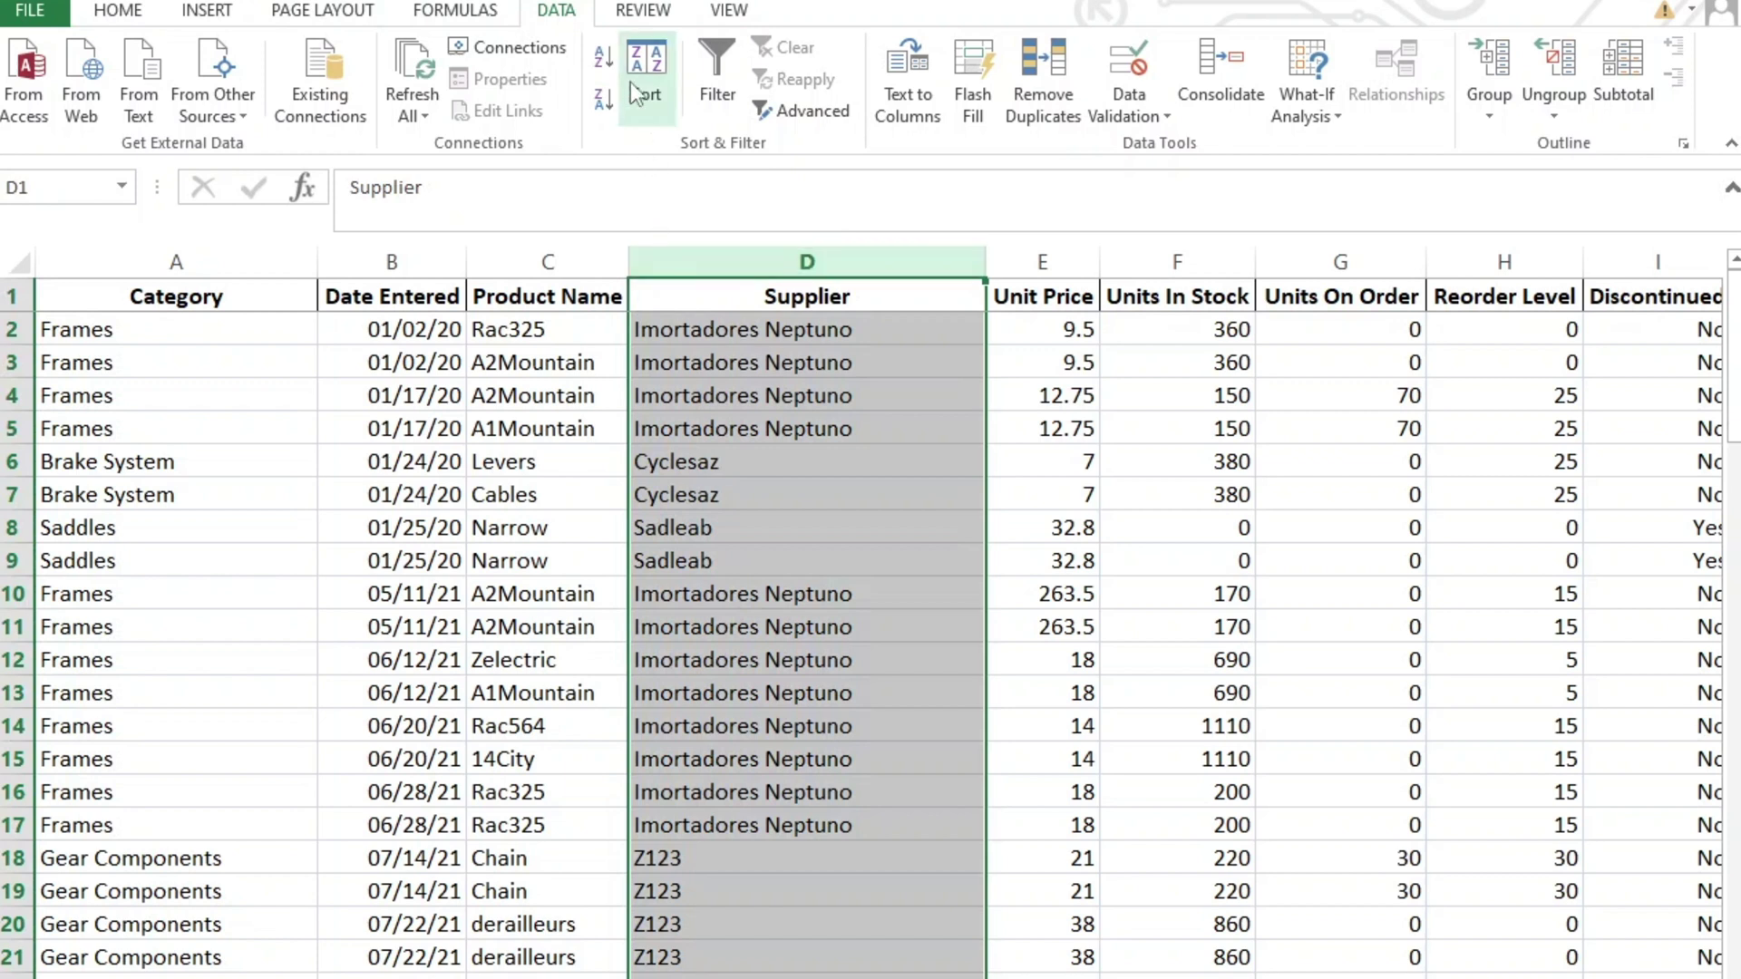
click(605, 65)
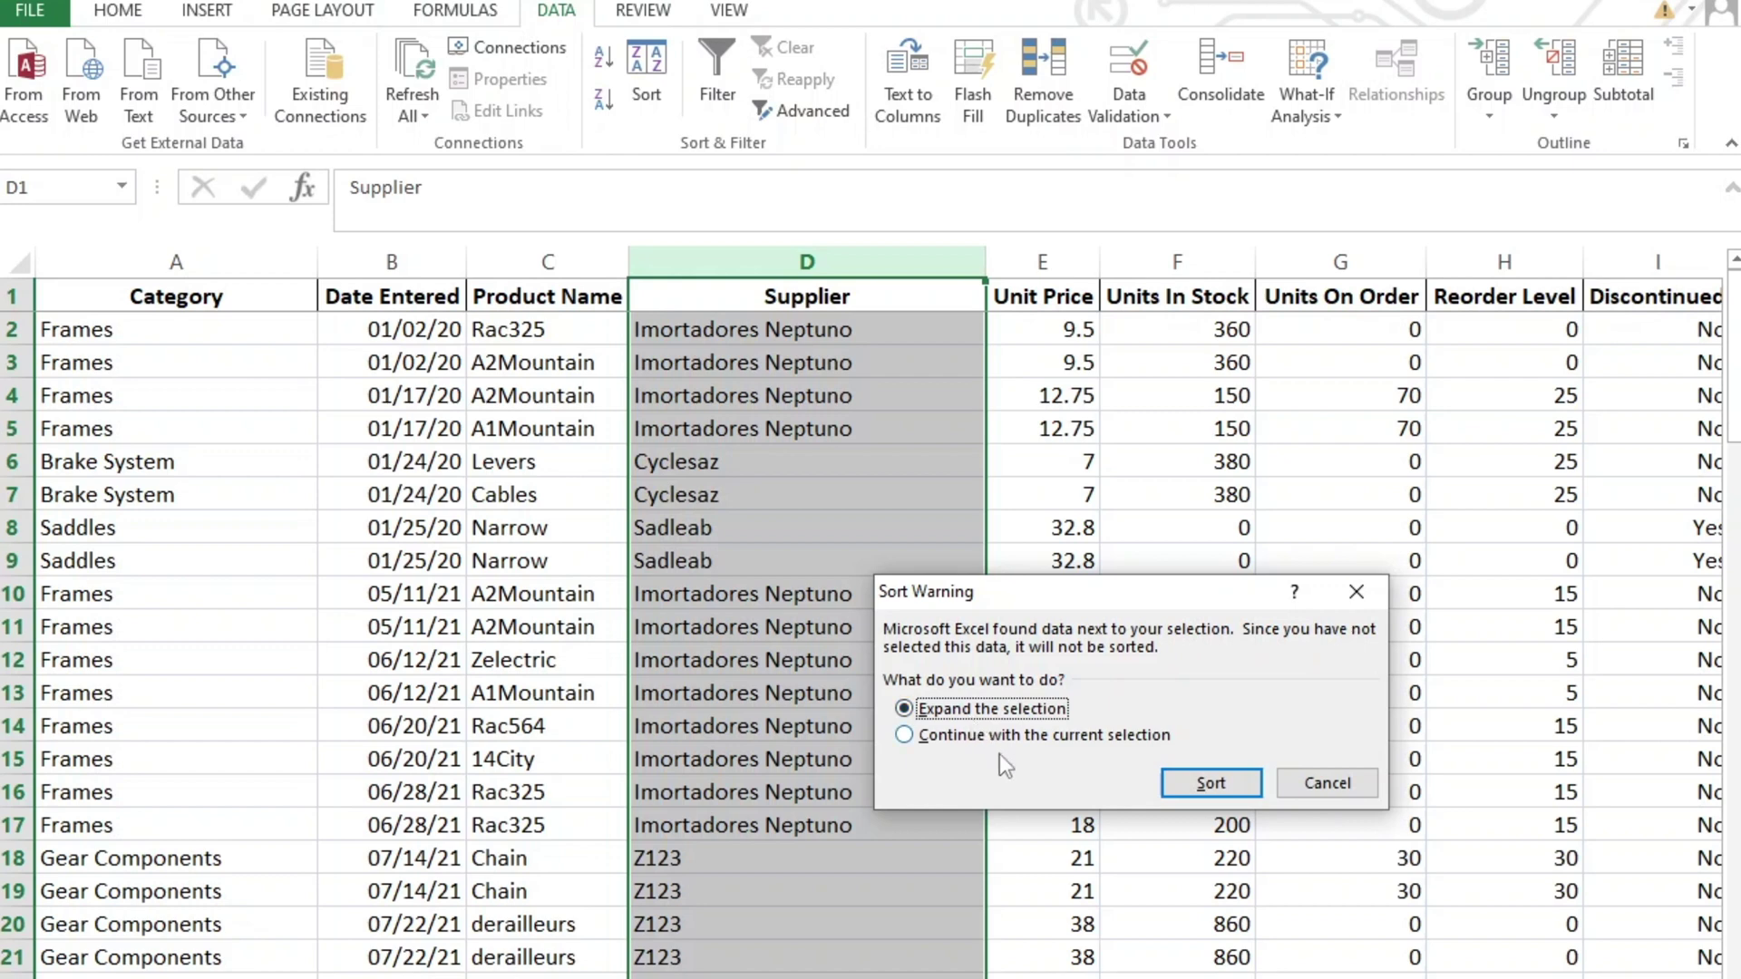
click(1239, 785)
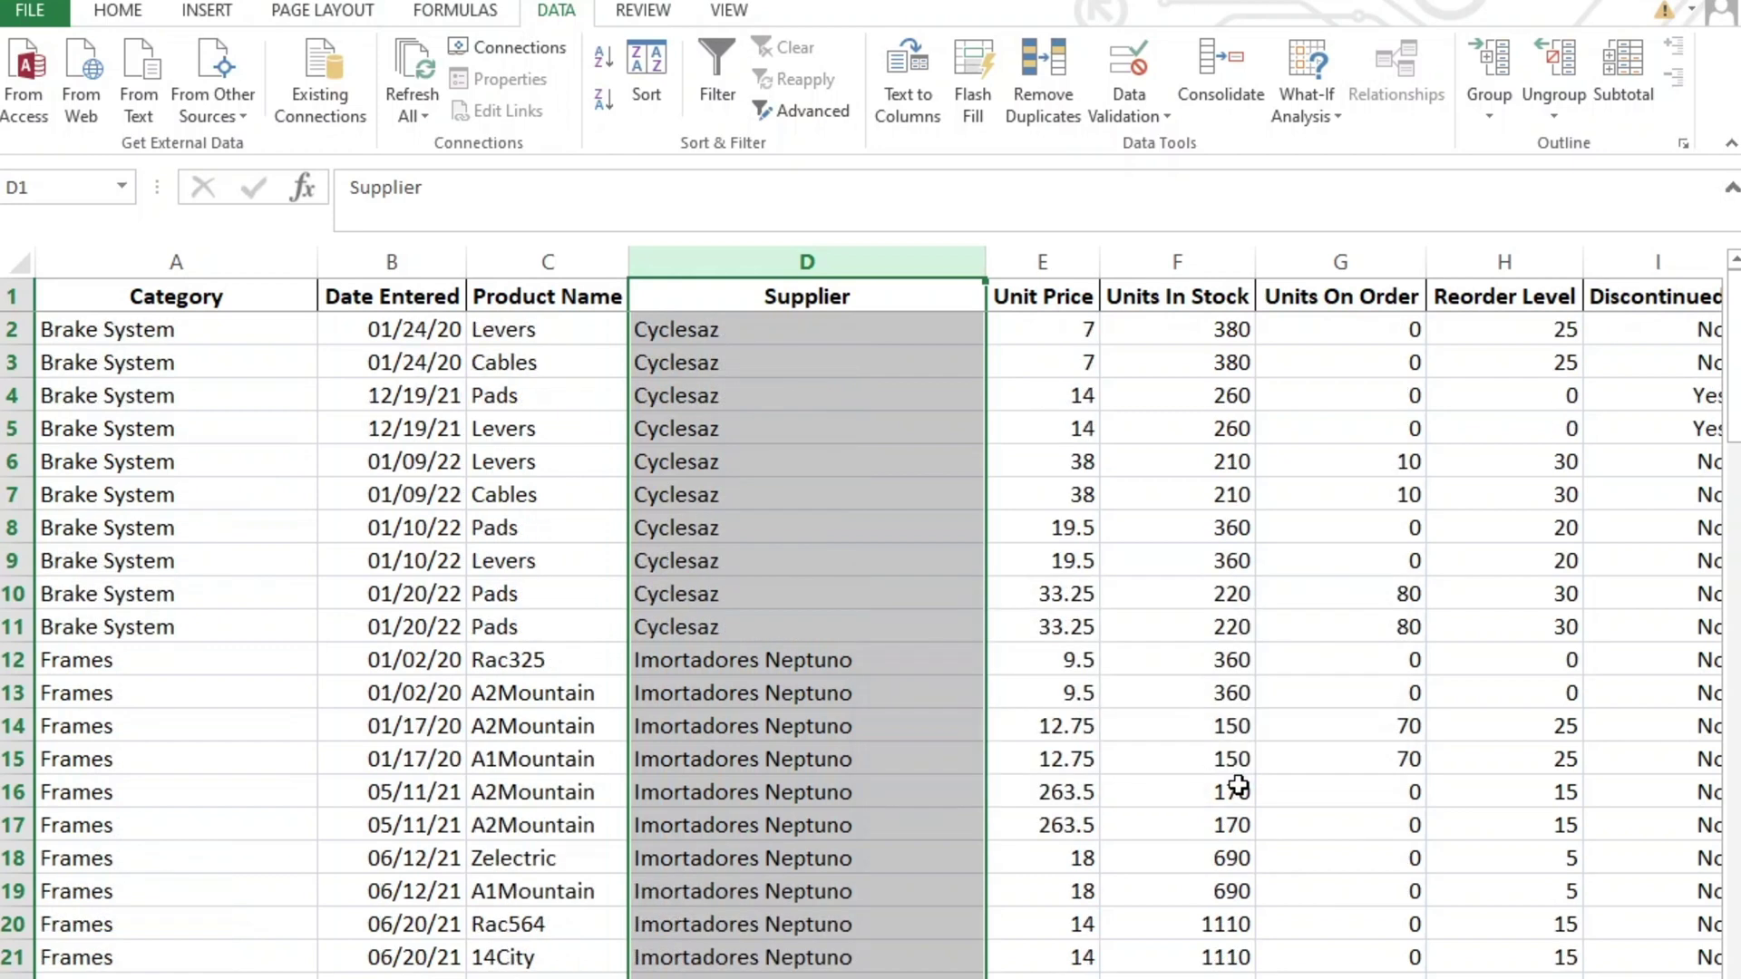
click(1239, 785)
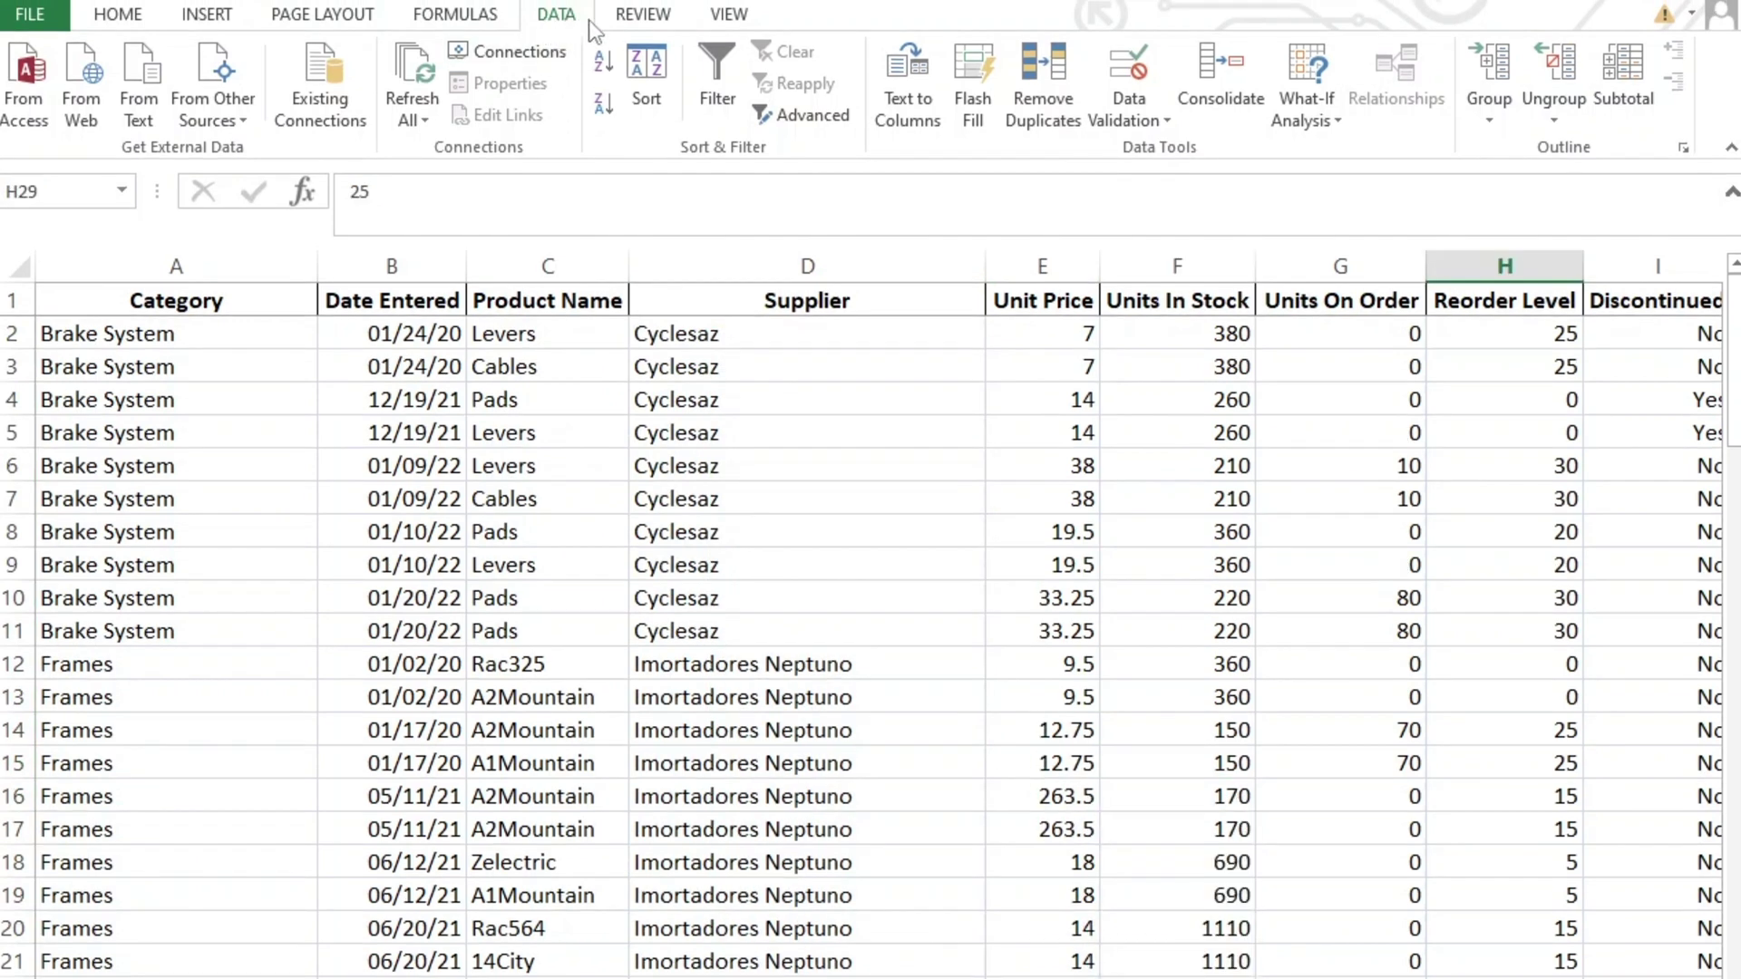
Add a second sort level on Units In Stock values, smallest to largest, below the Supplier A to Z level and apply the sort
click(647, 95)
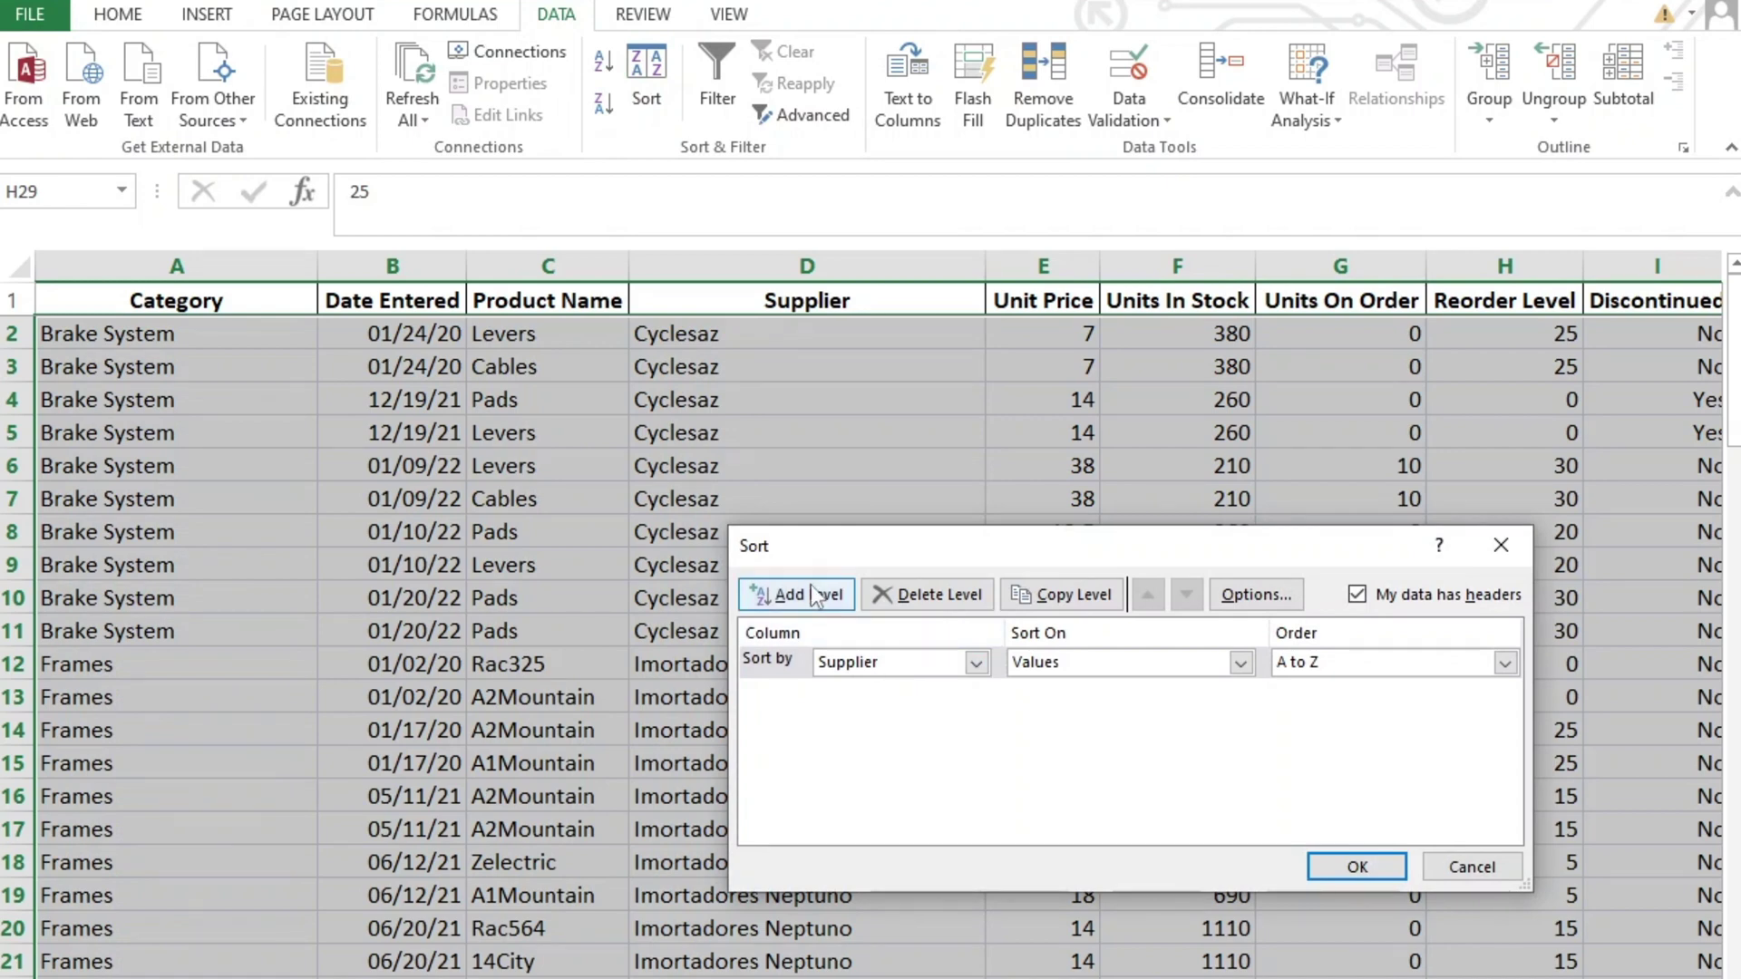
click(780, 595)
click(907, 695)
click(914, 814)
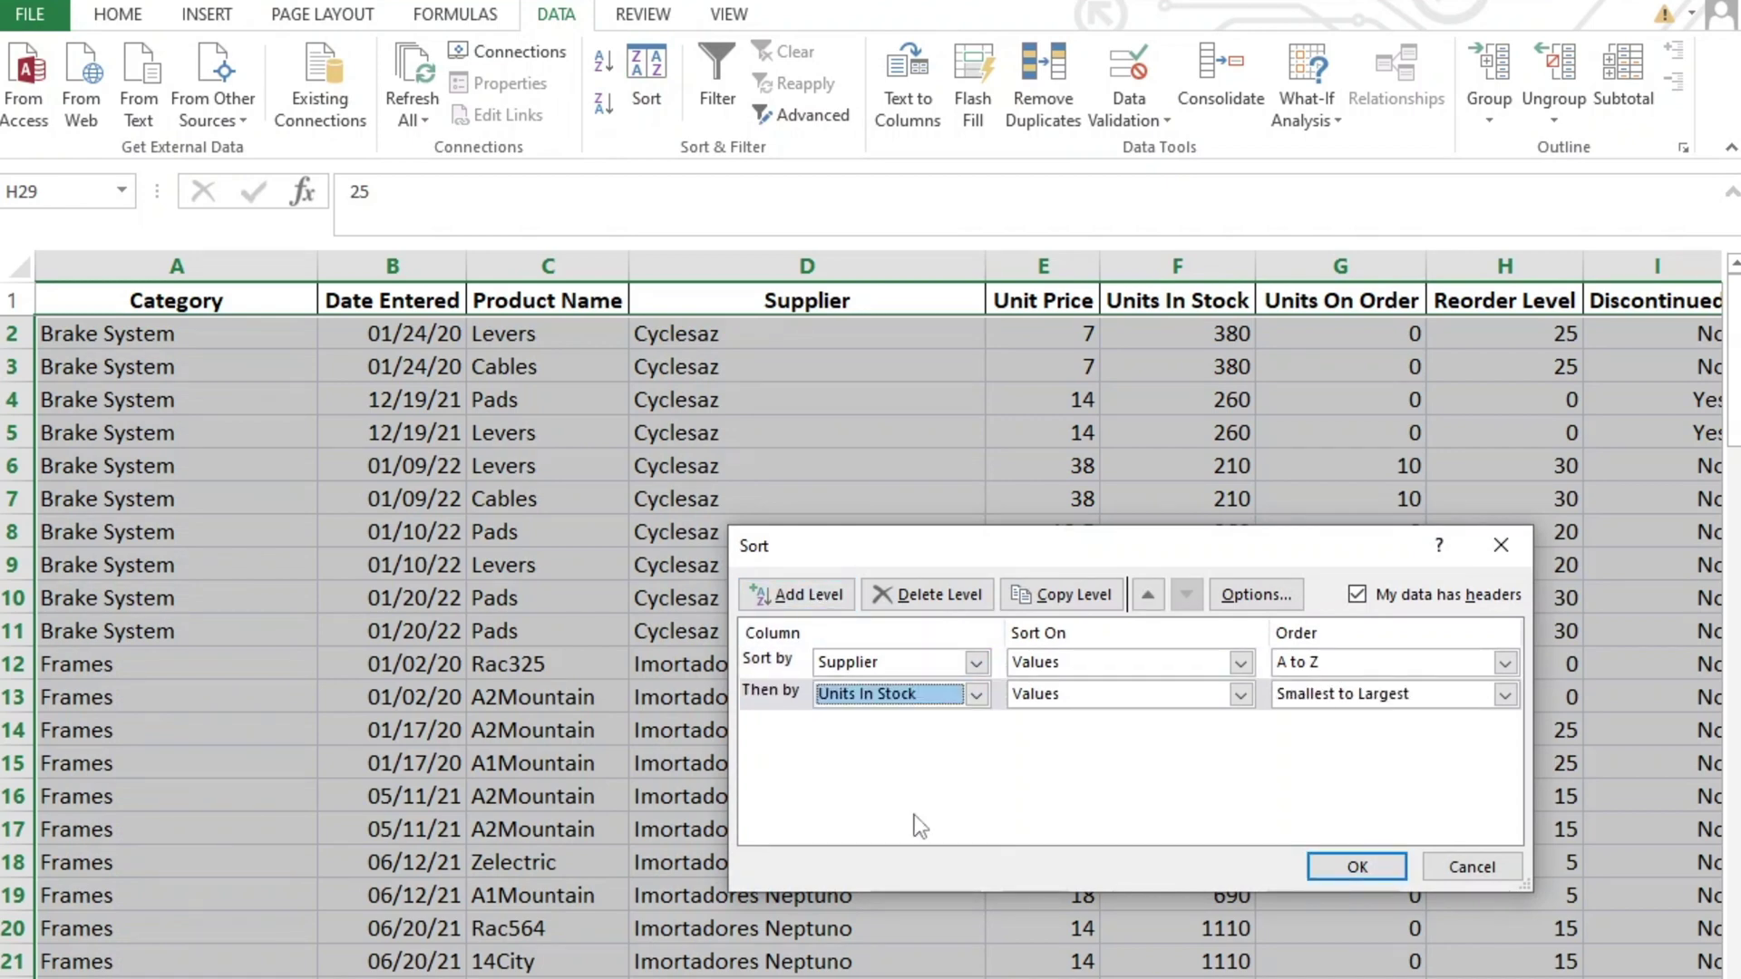
click(1363, 869)
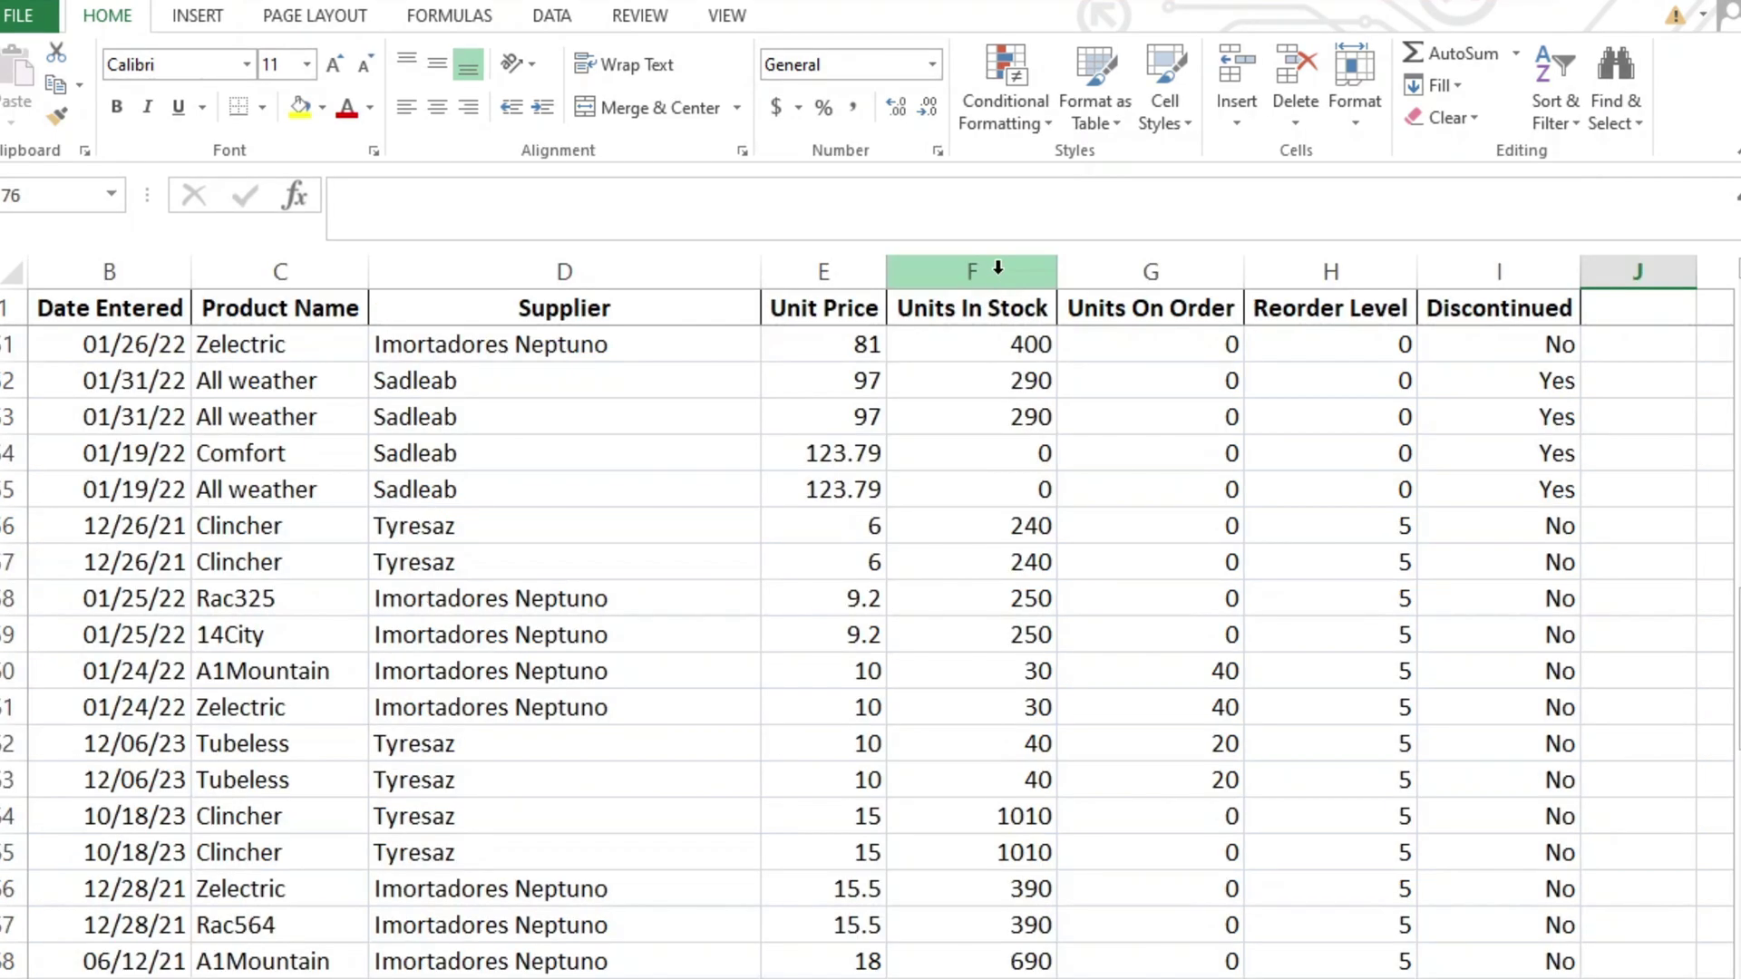
Highlight Units In Stock values less than 100 with Light Red Fill with Dark Red Text using conditional formatting
click(998, 266)
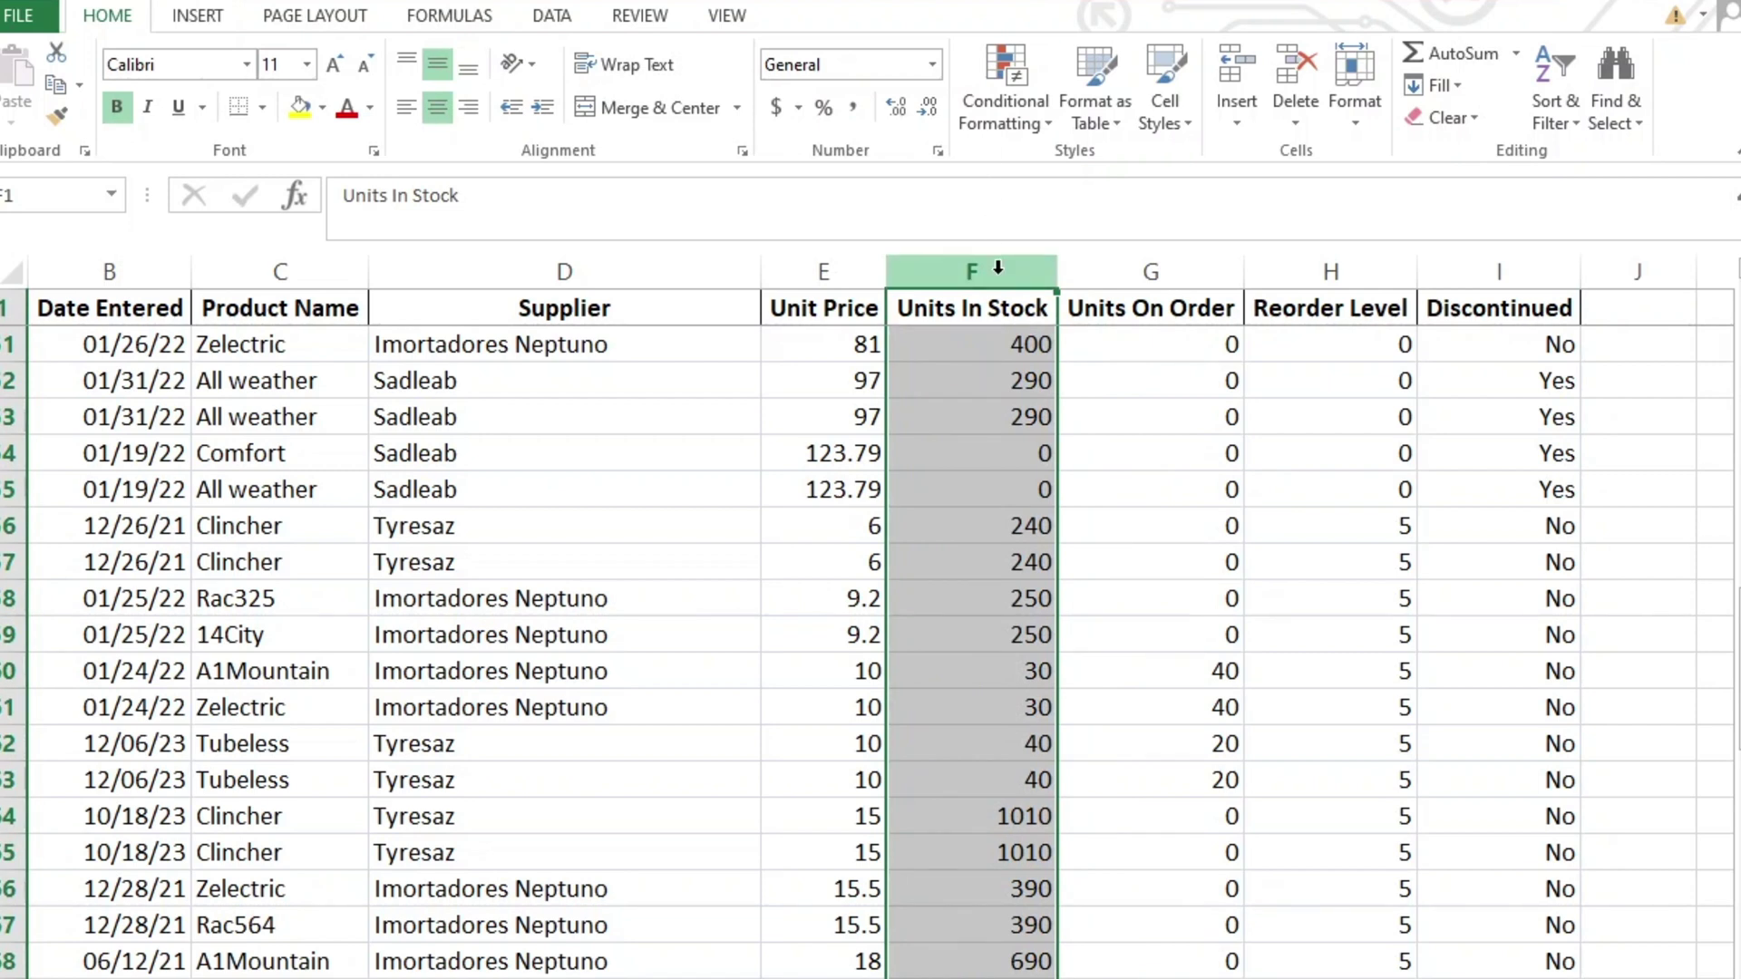
click(1003, 91)
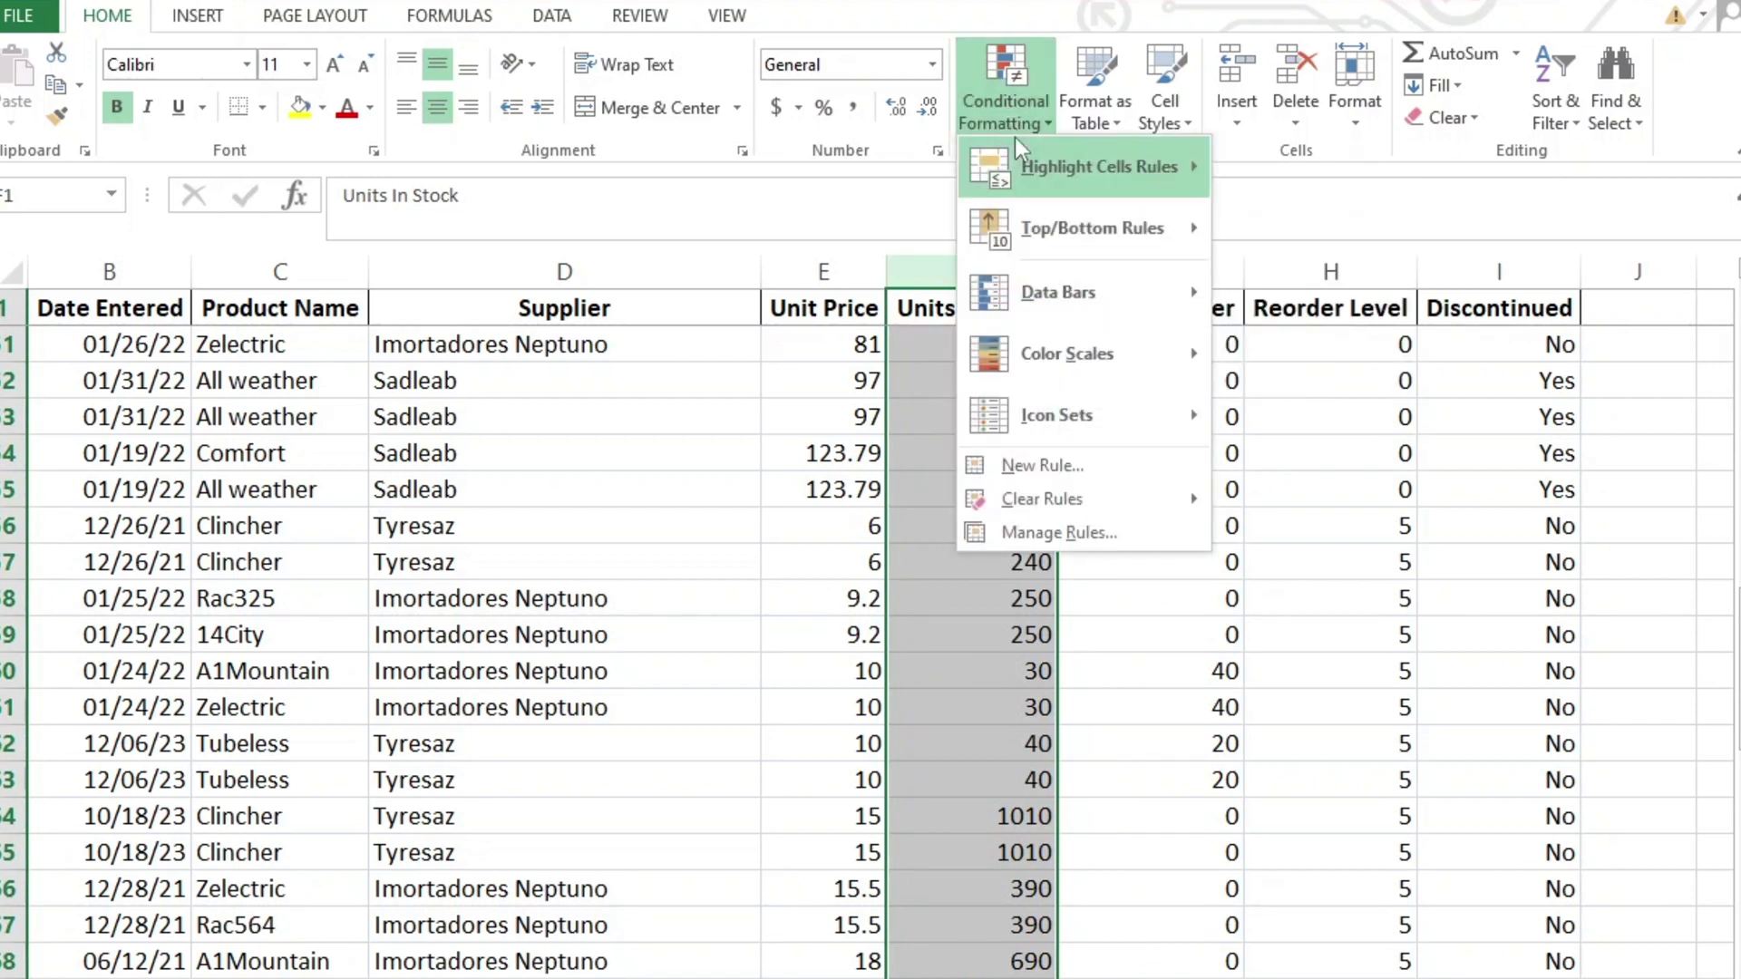
mouse_move(1027, 163)
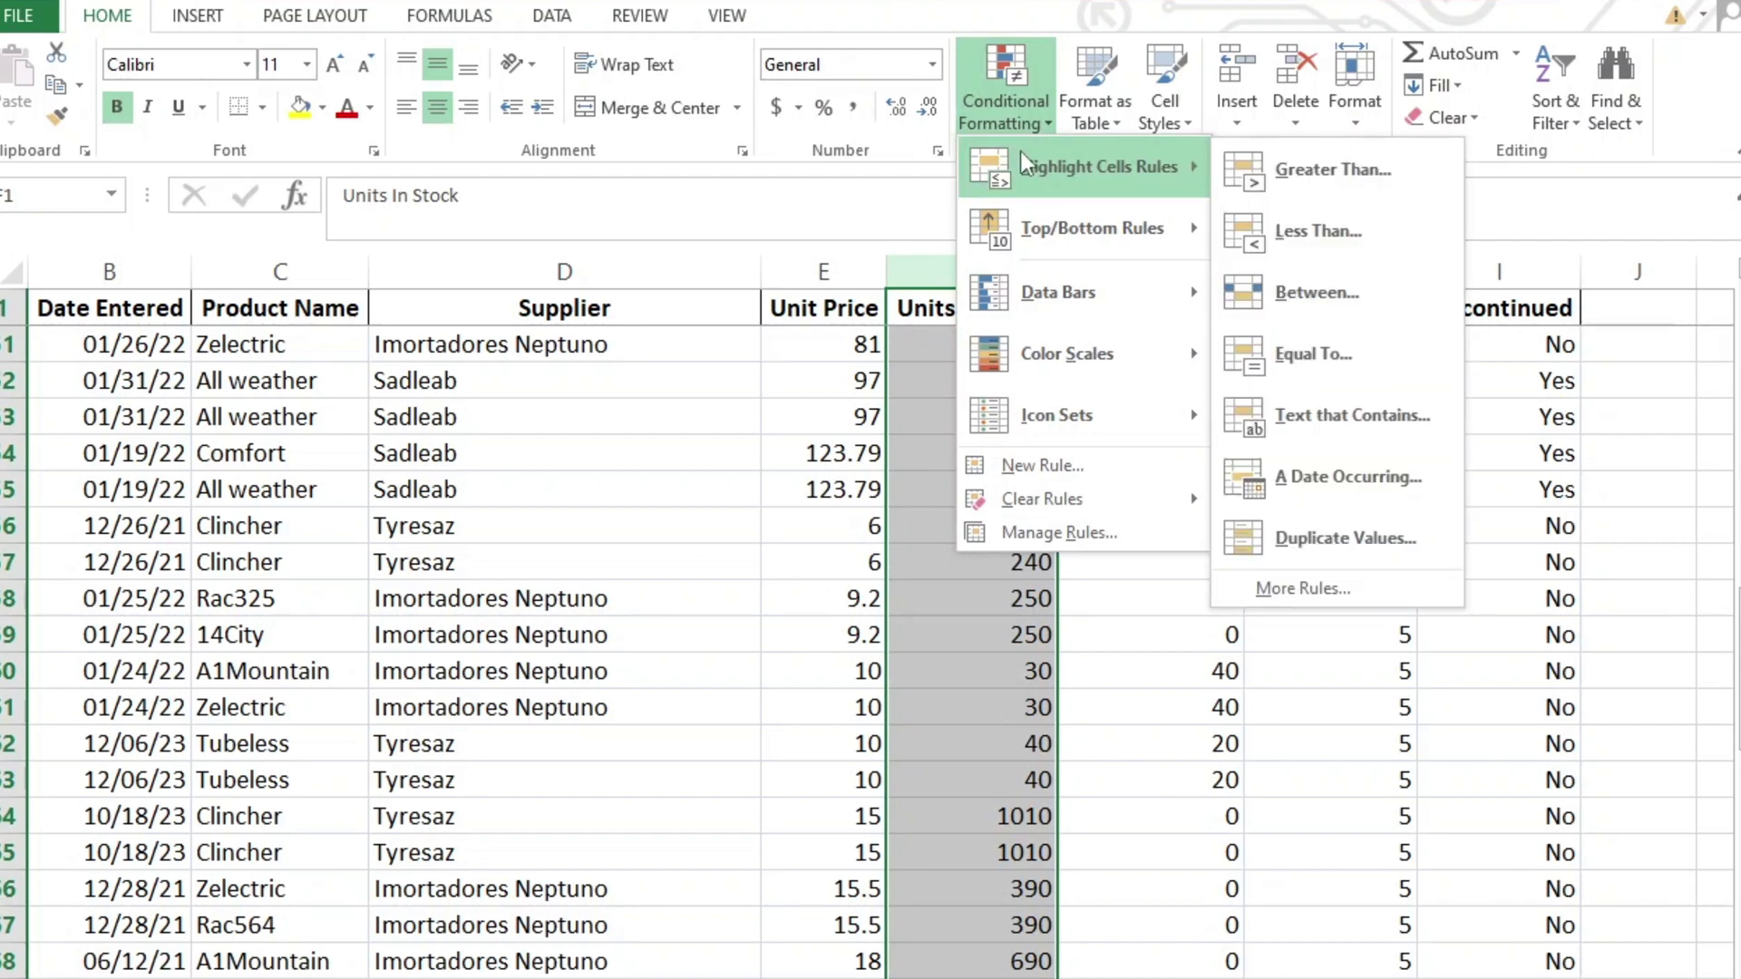
click(1303, 224)
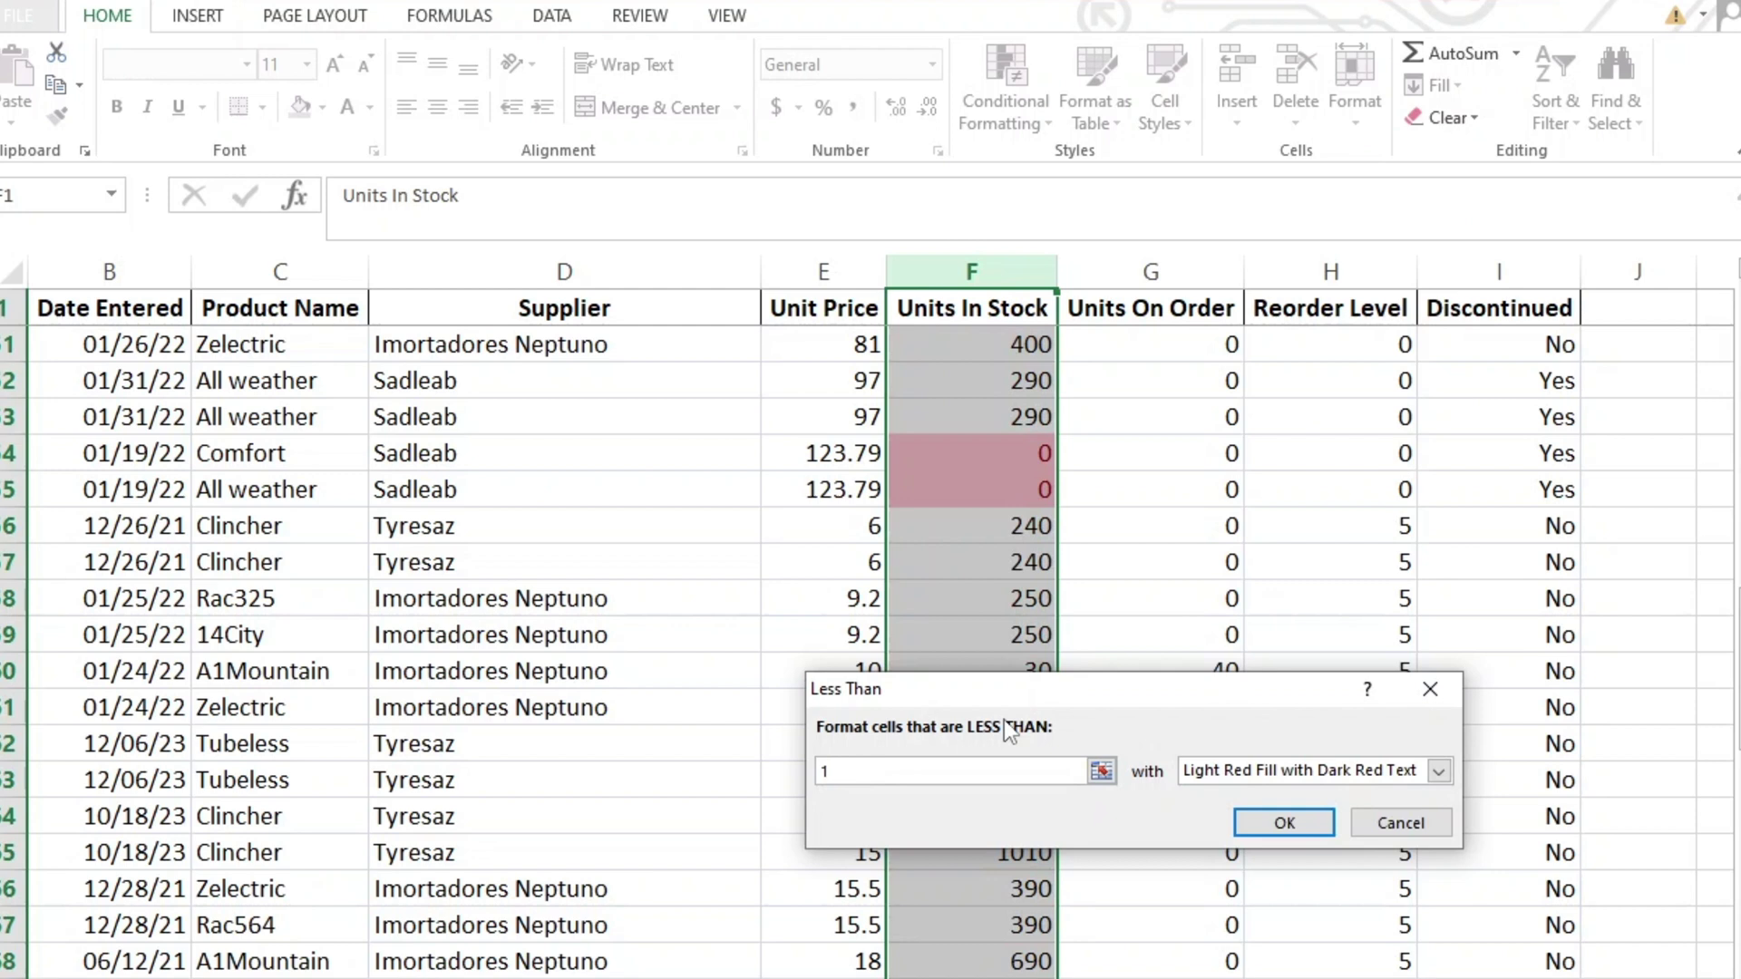
text(00)
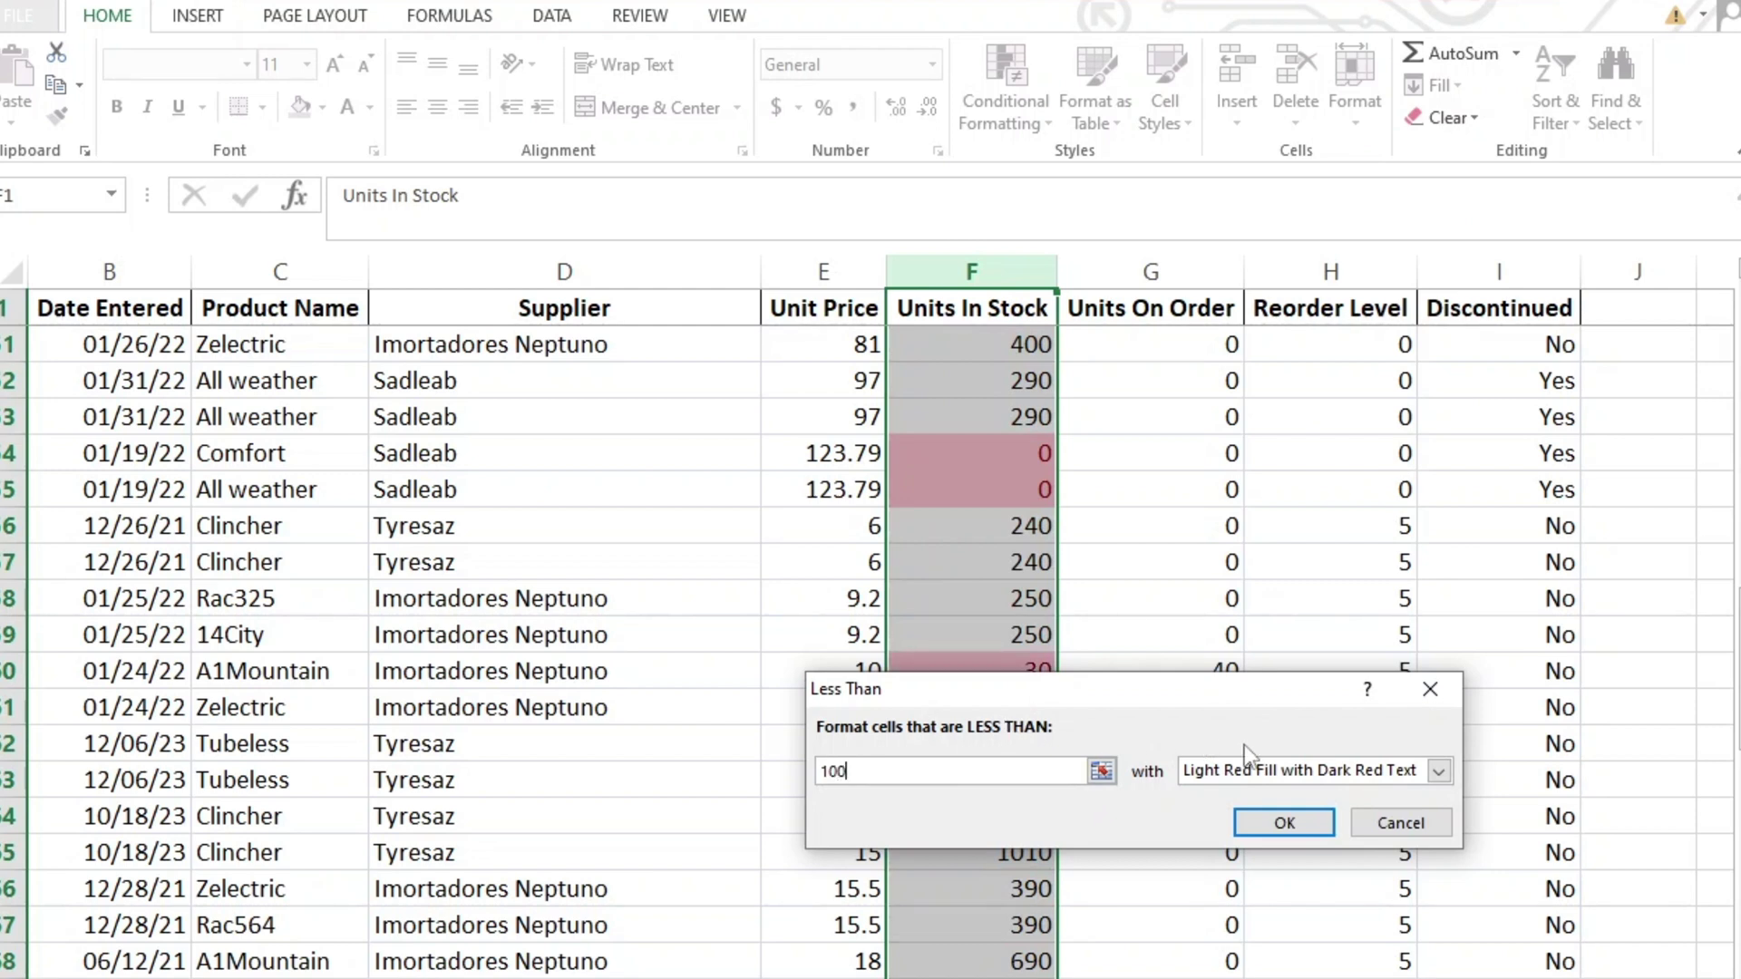
click(1257, 769)
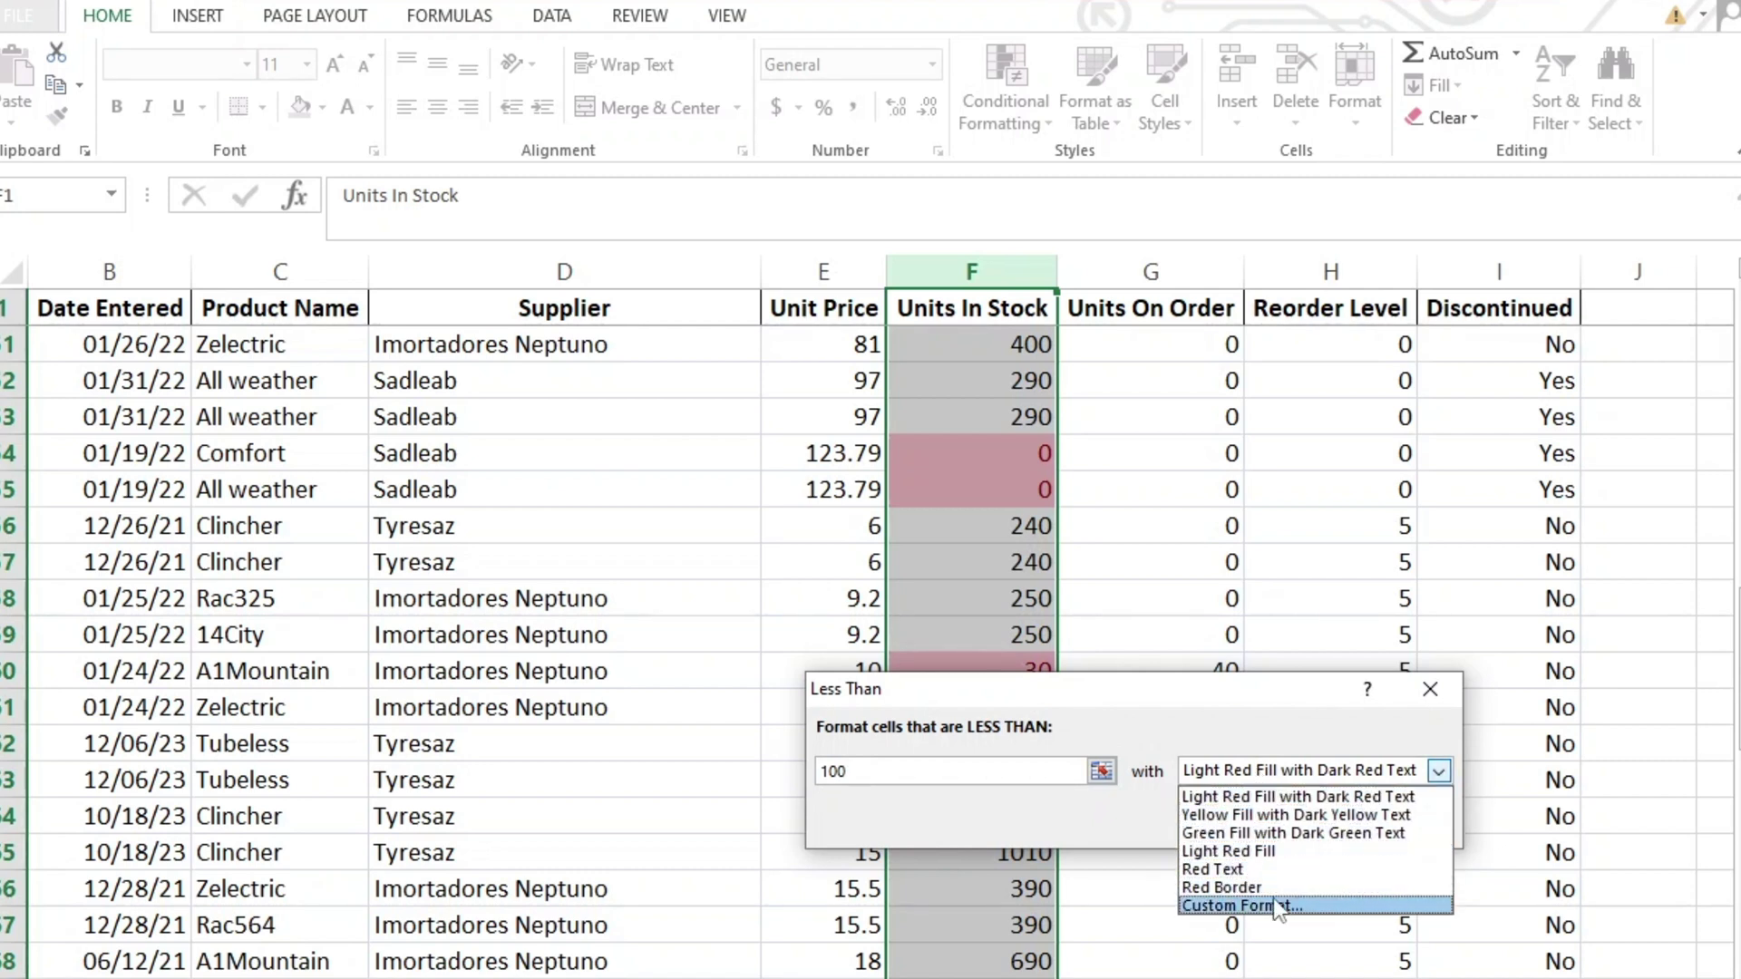
click(1275, 769)
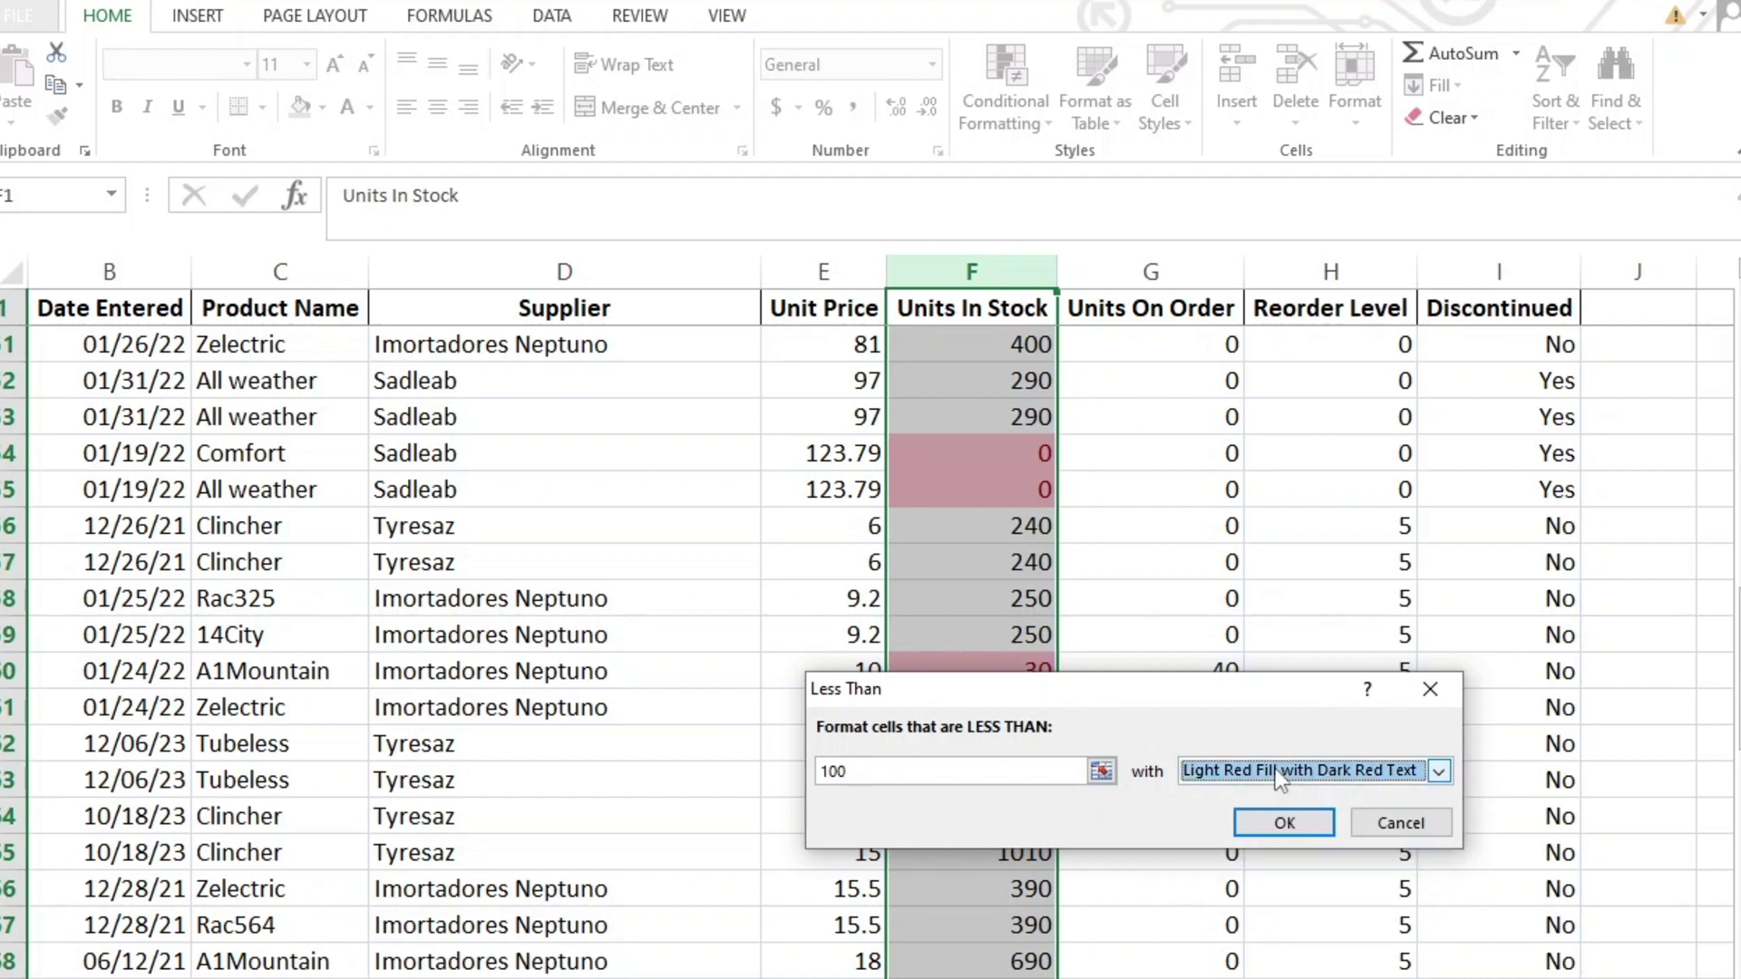
click(1257, 770)
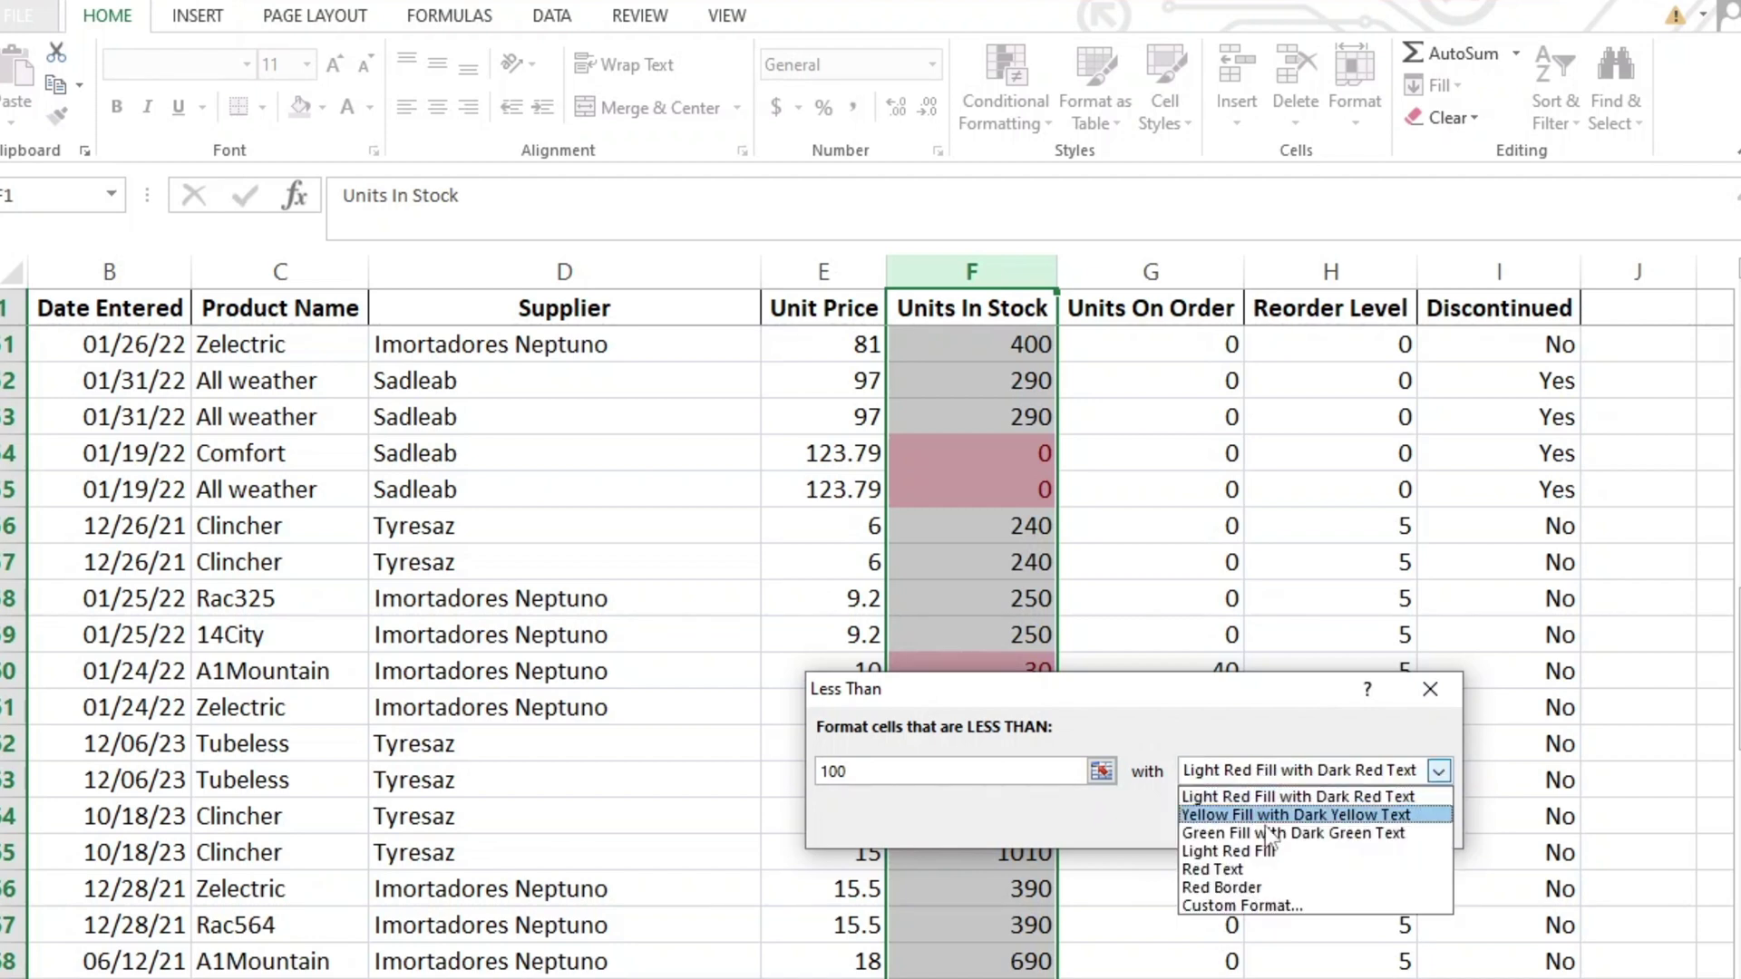
click(1275, 769)
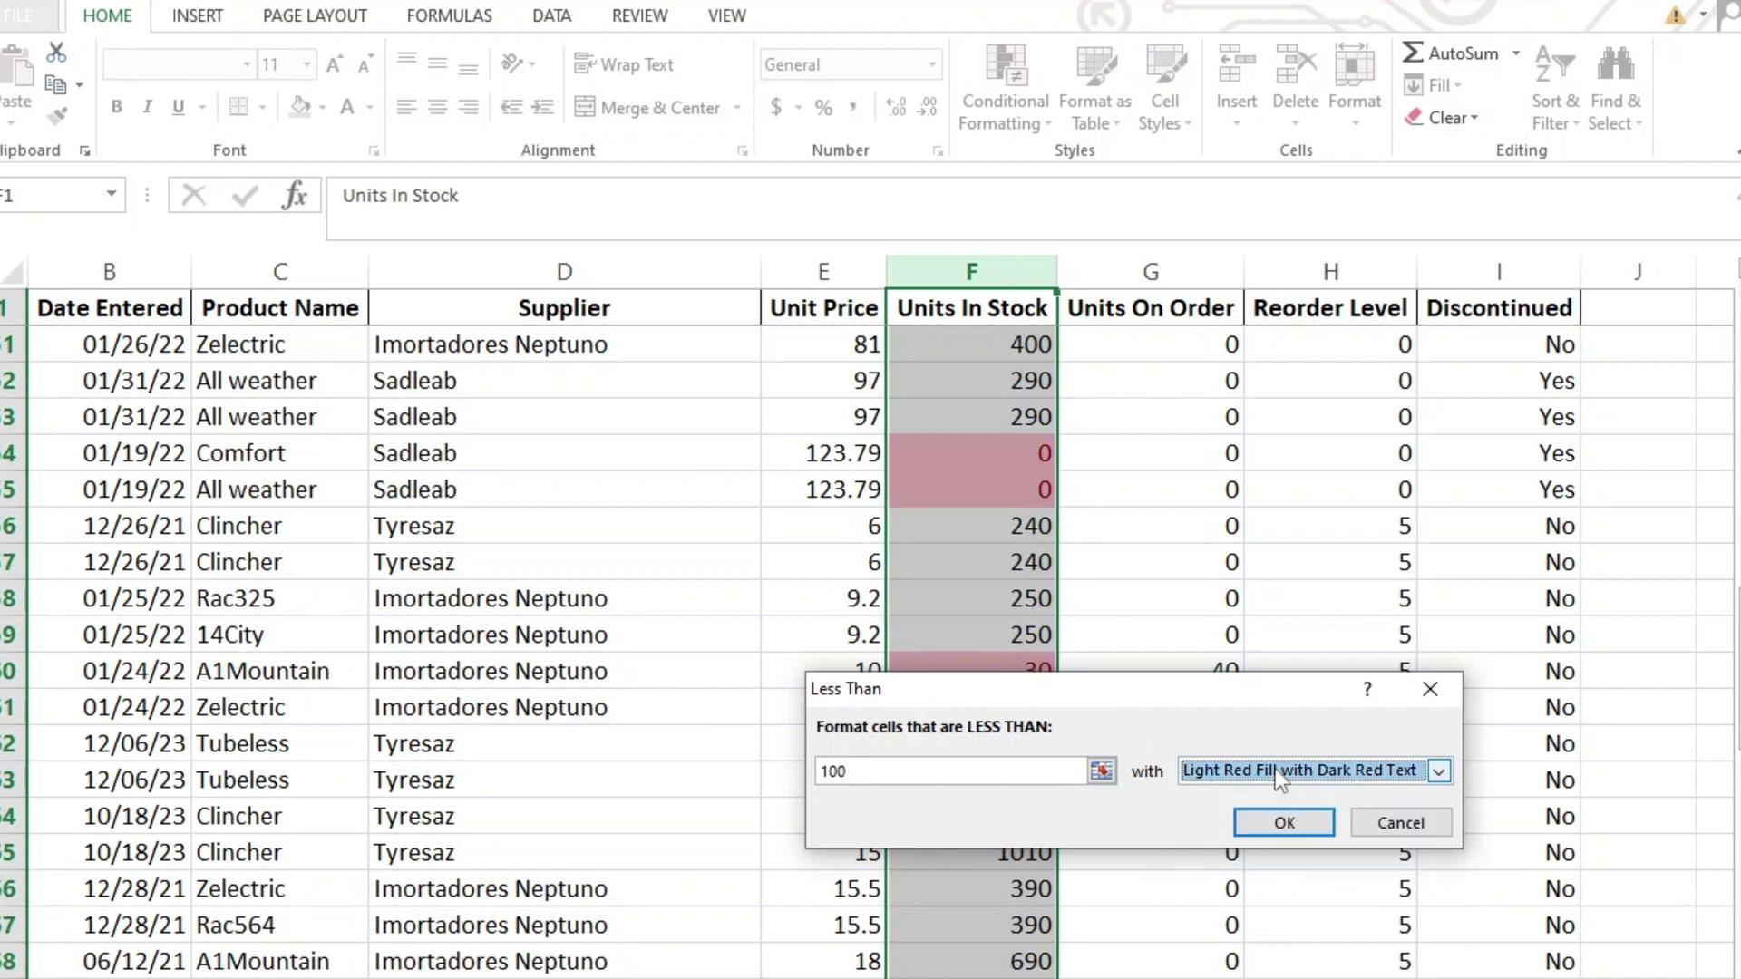
click(1284, 819)
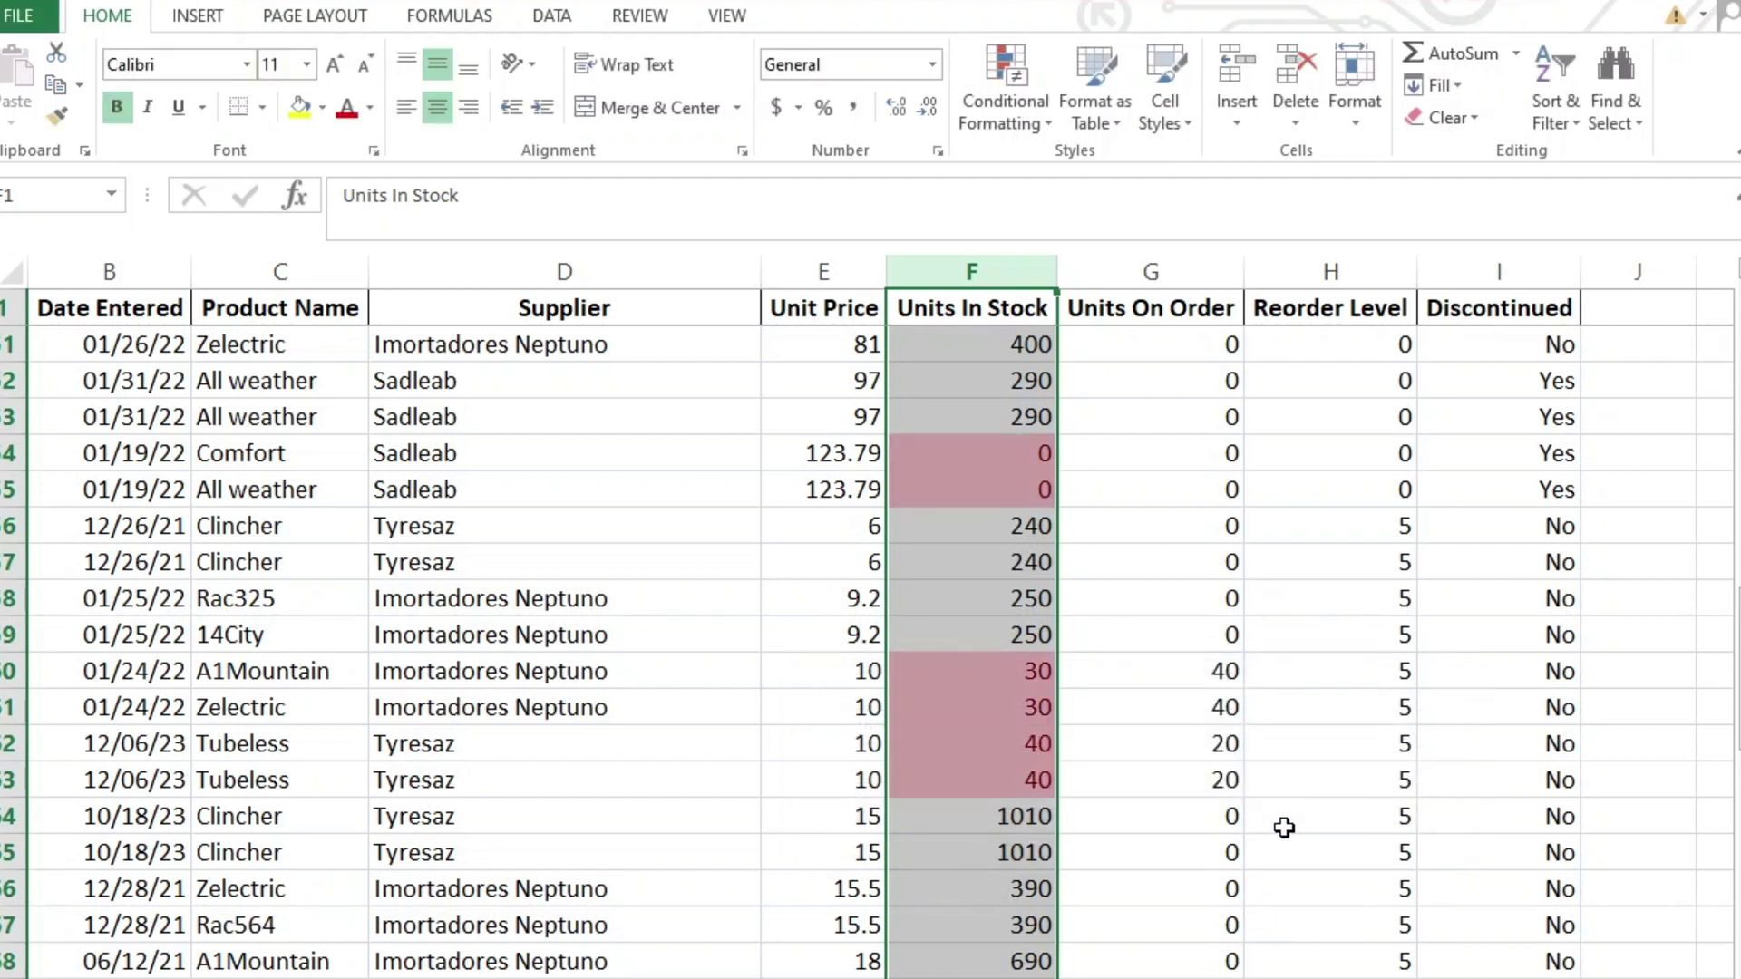
click(1638, 978)
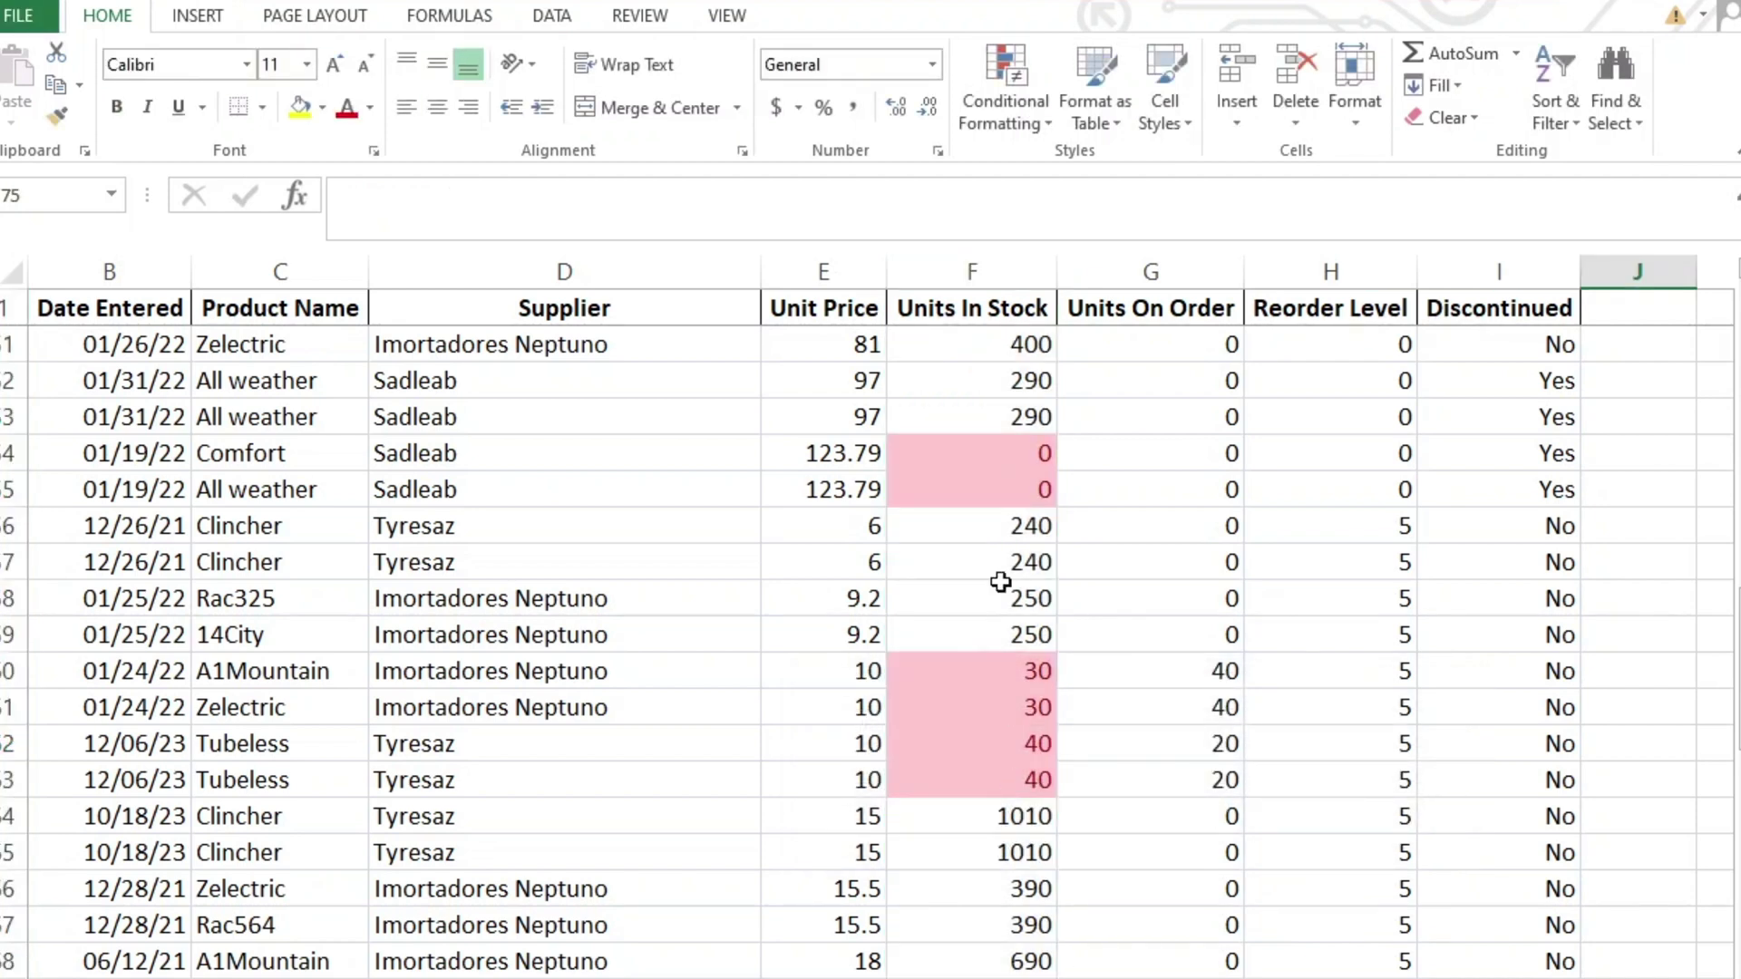
Highlight Discontinued cells equal to Yes with Light Red Fill with Dark Red Text using conditional formatting
scroll(995, 750, down, 10)
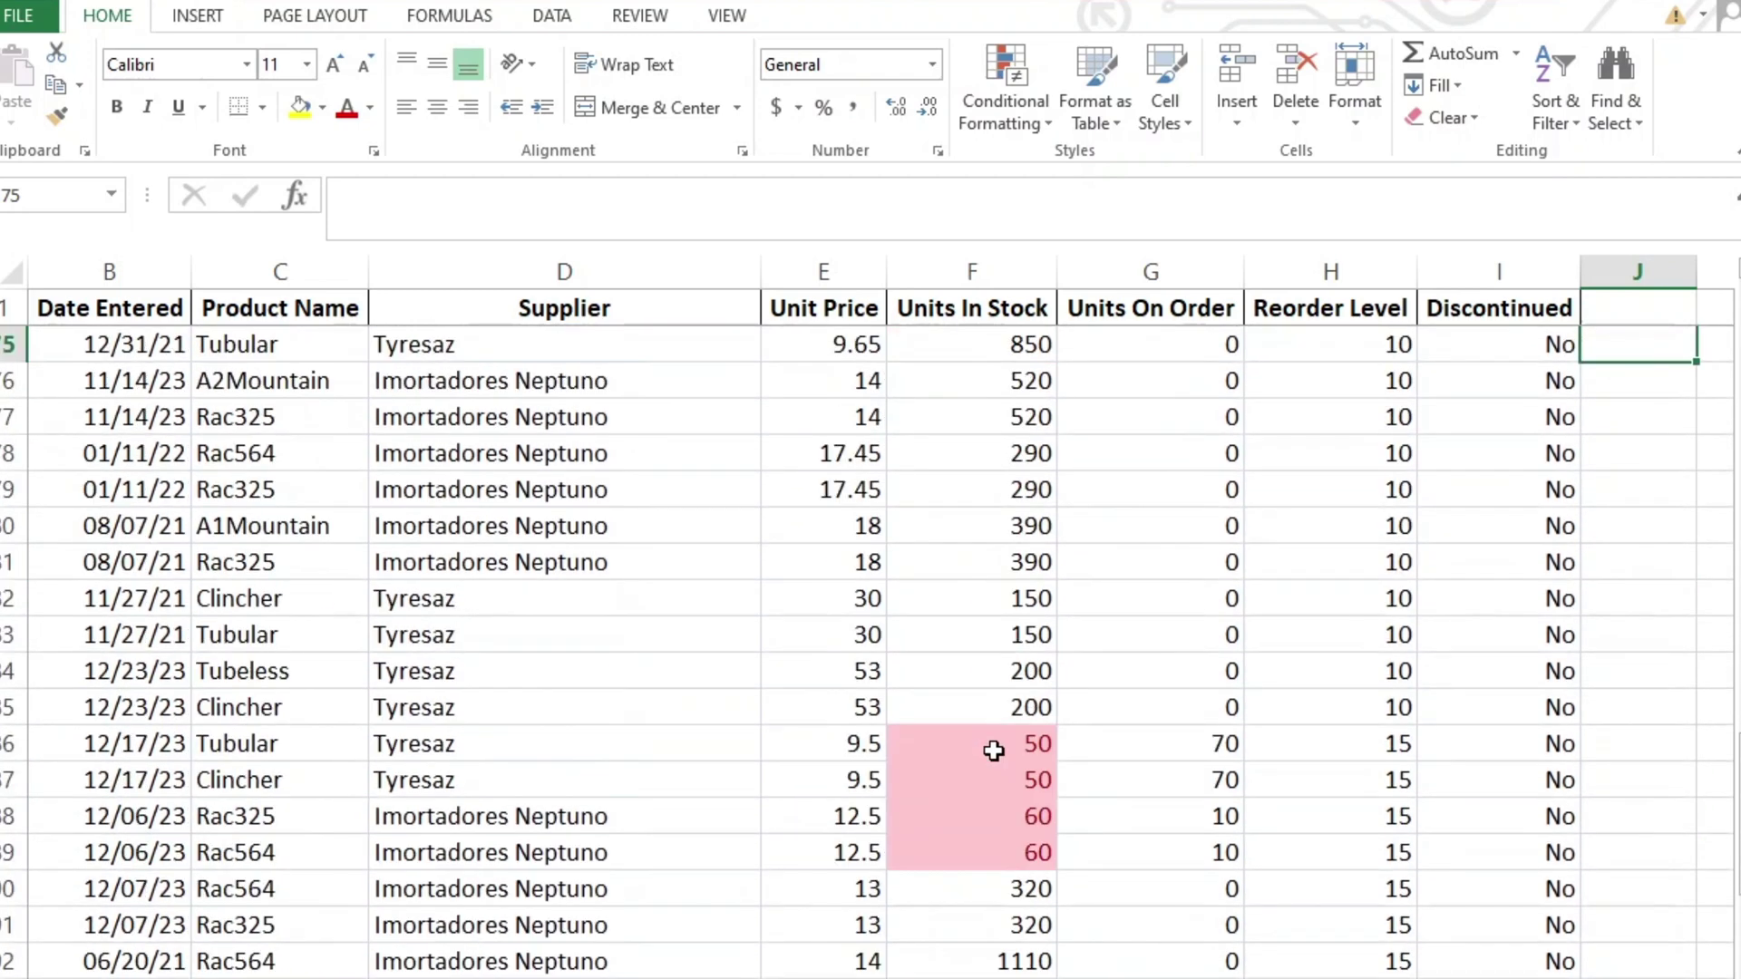
scroll(995, 749, down, 1)
scroll(994, 750, up, 15)
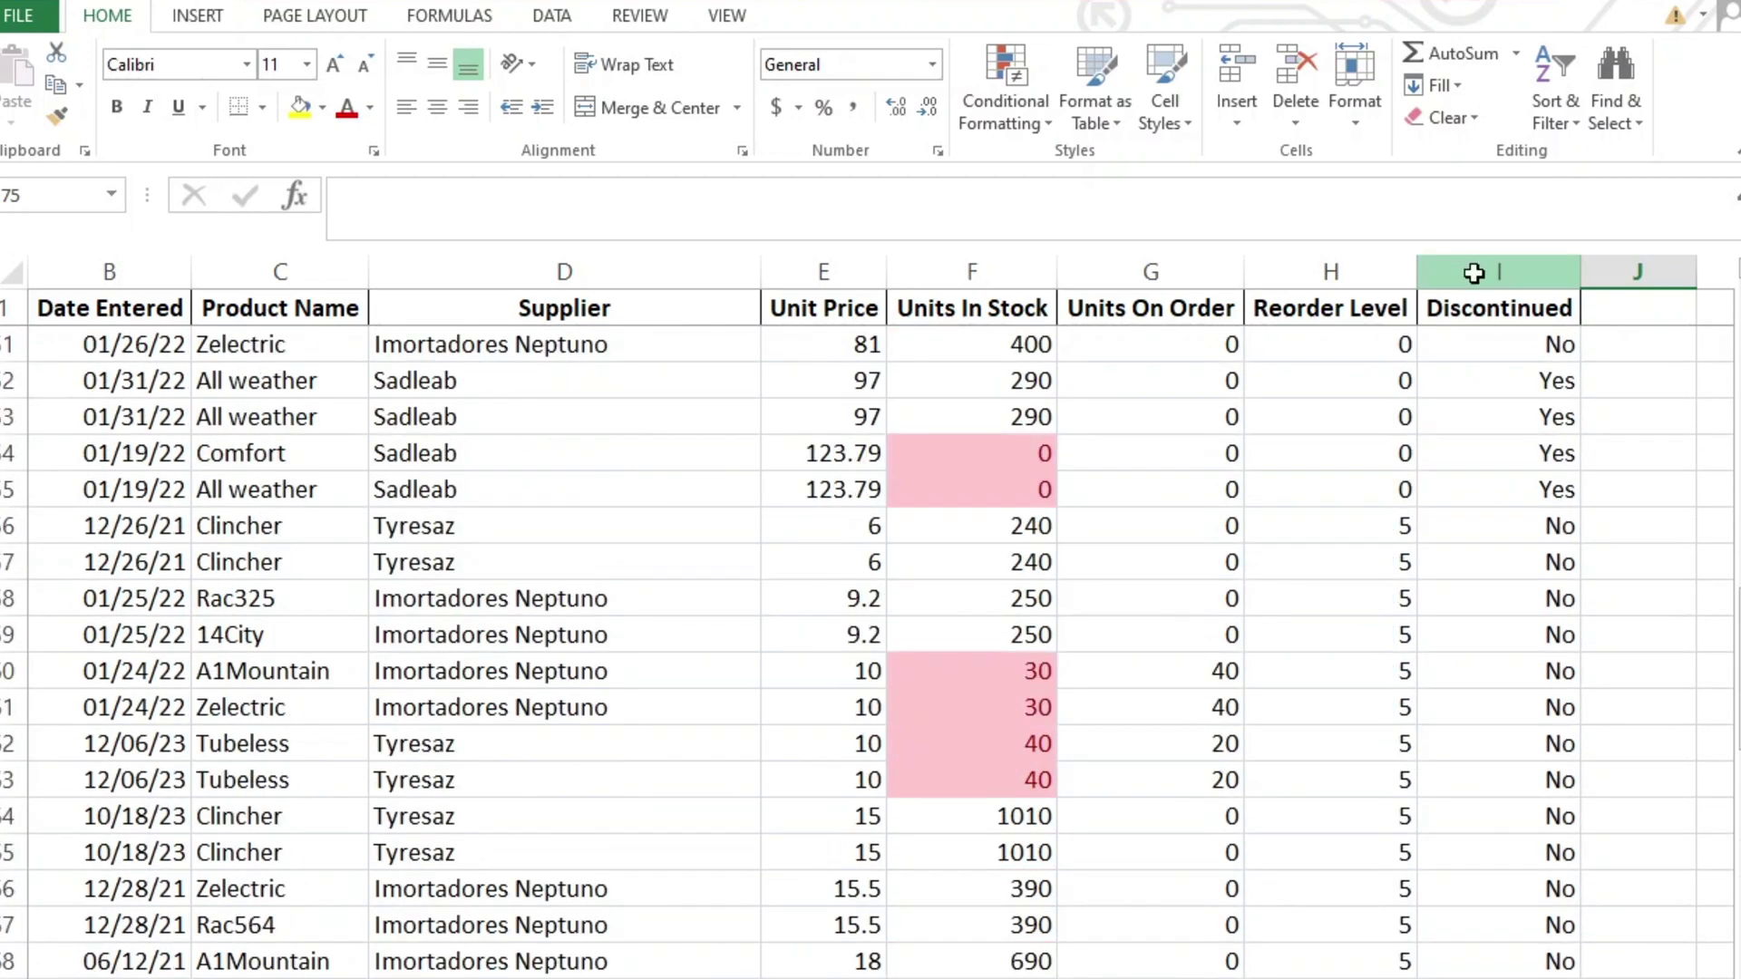
click(1473, 268)
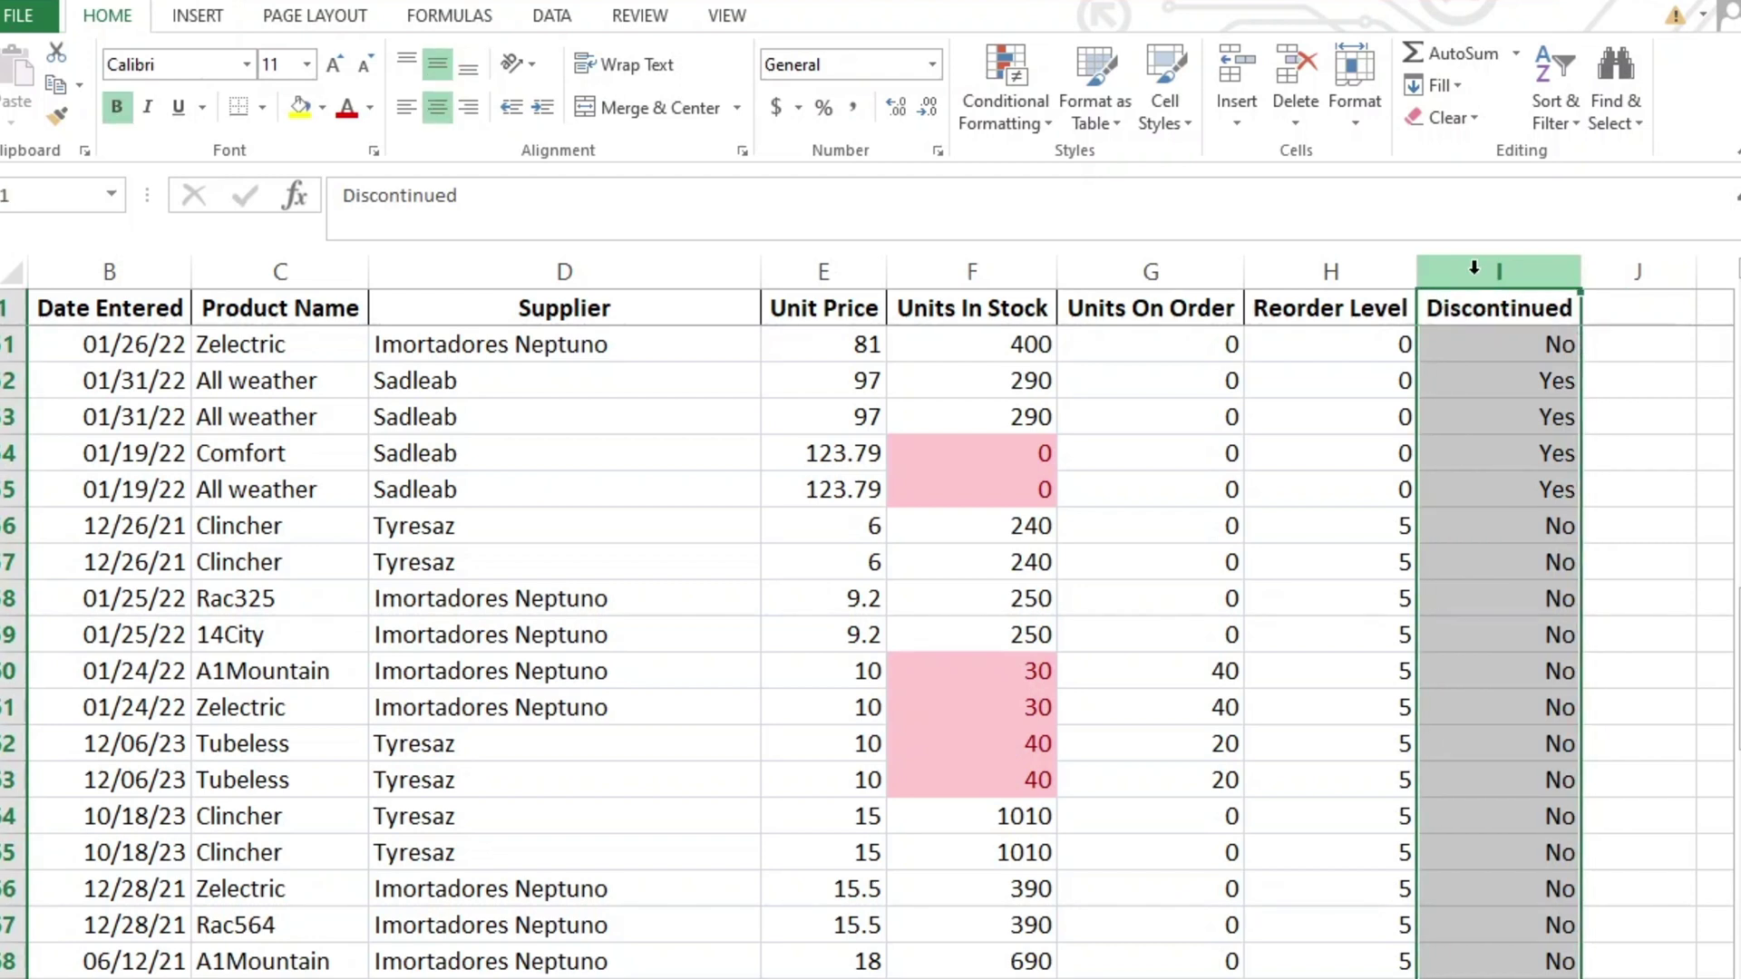
click(997, 124)
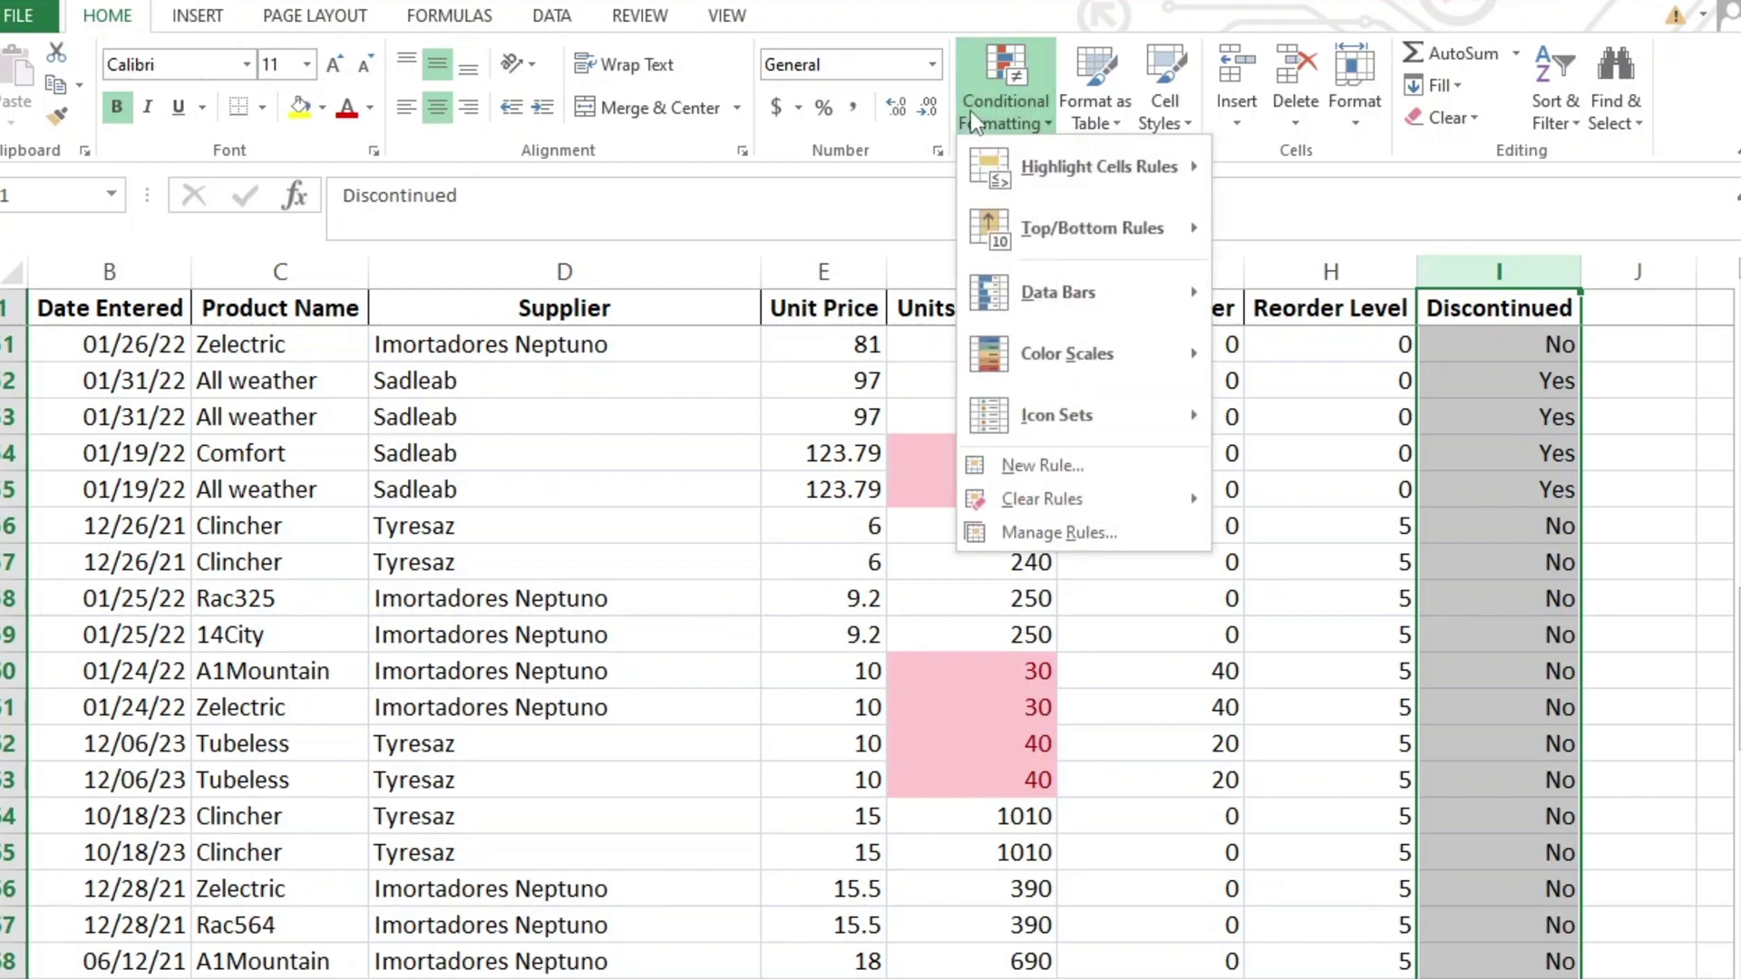
mouse_move(1088, 167)
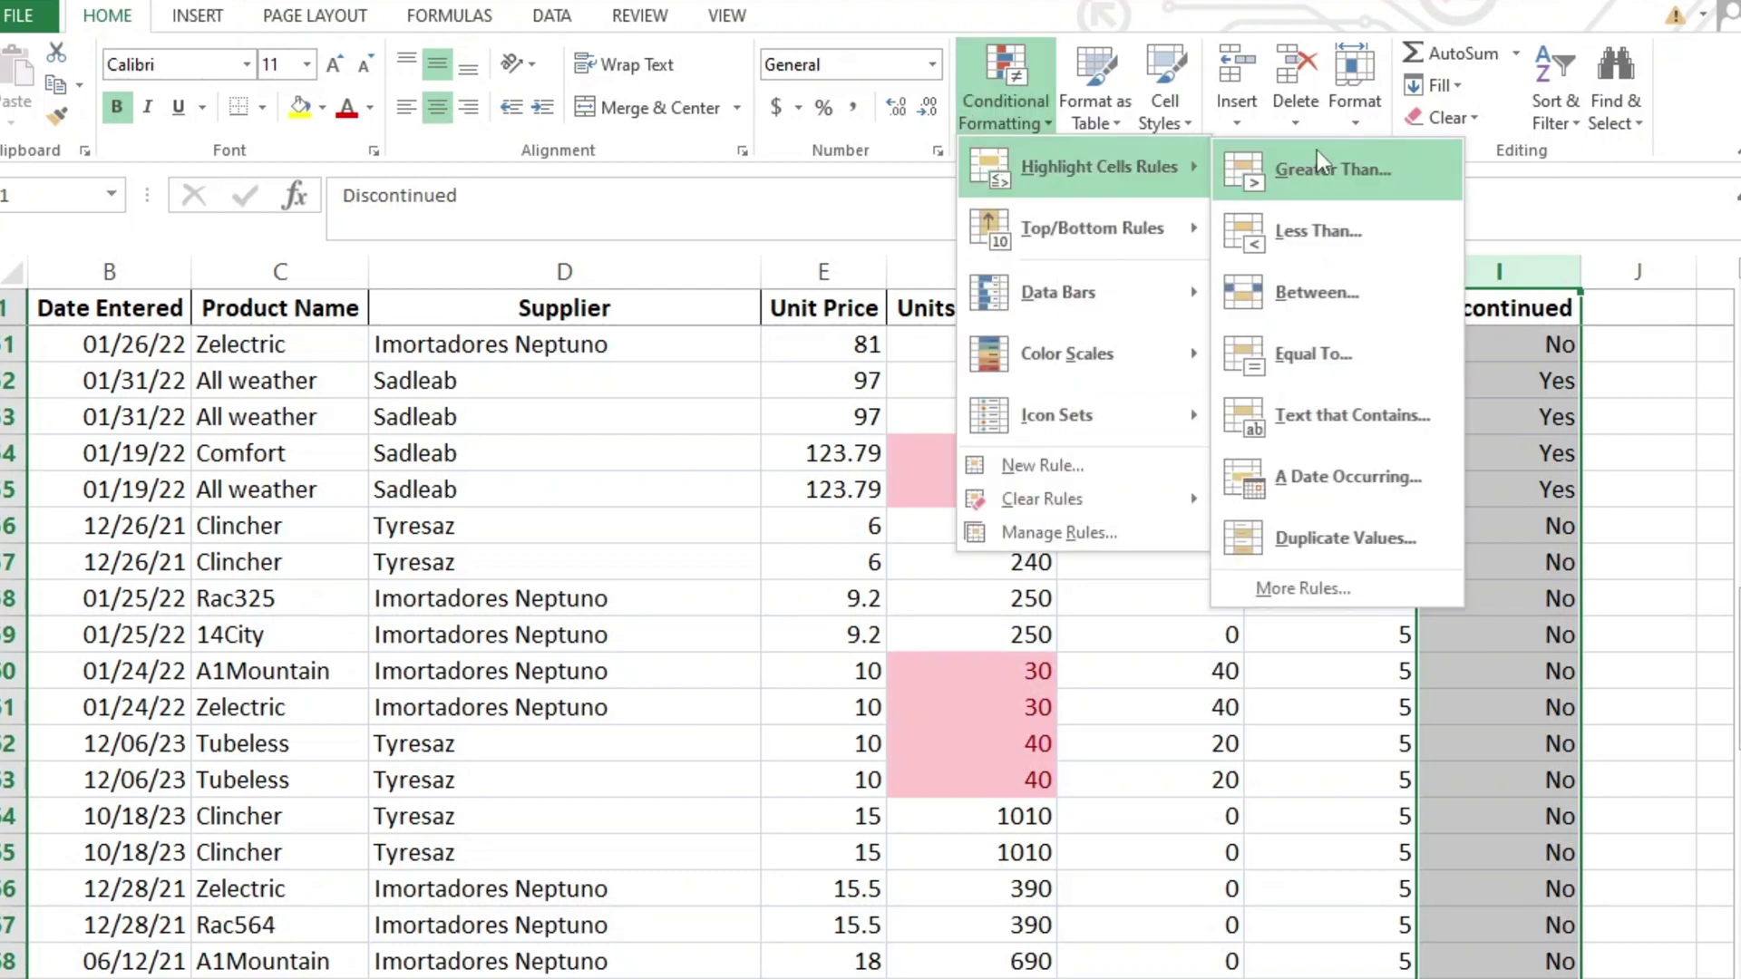
click(1355, 353)
text(Yes)
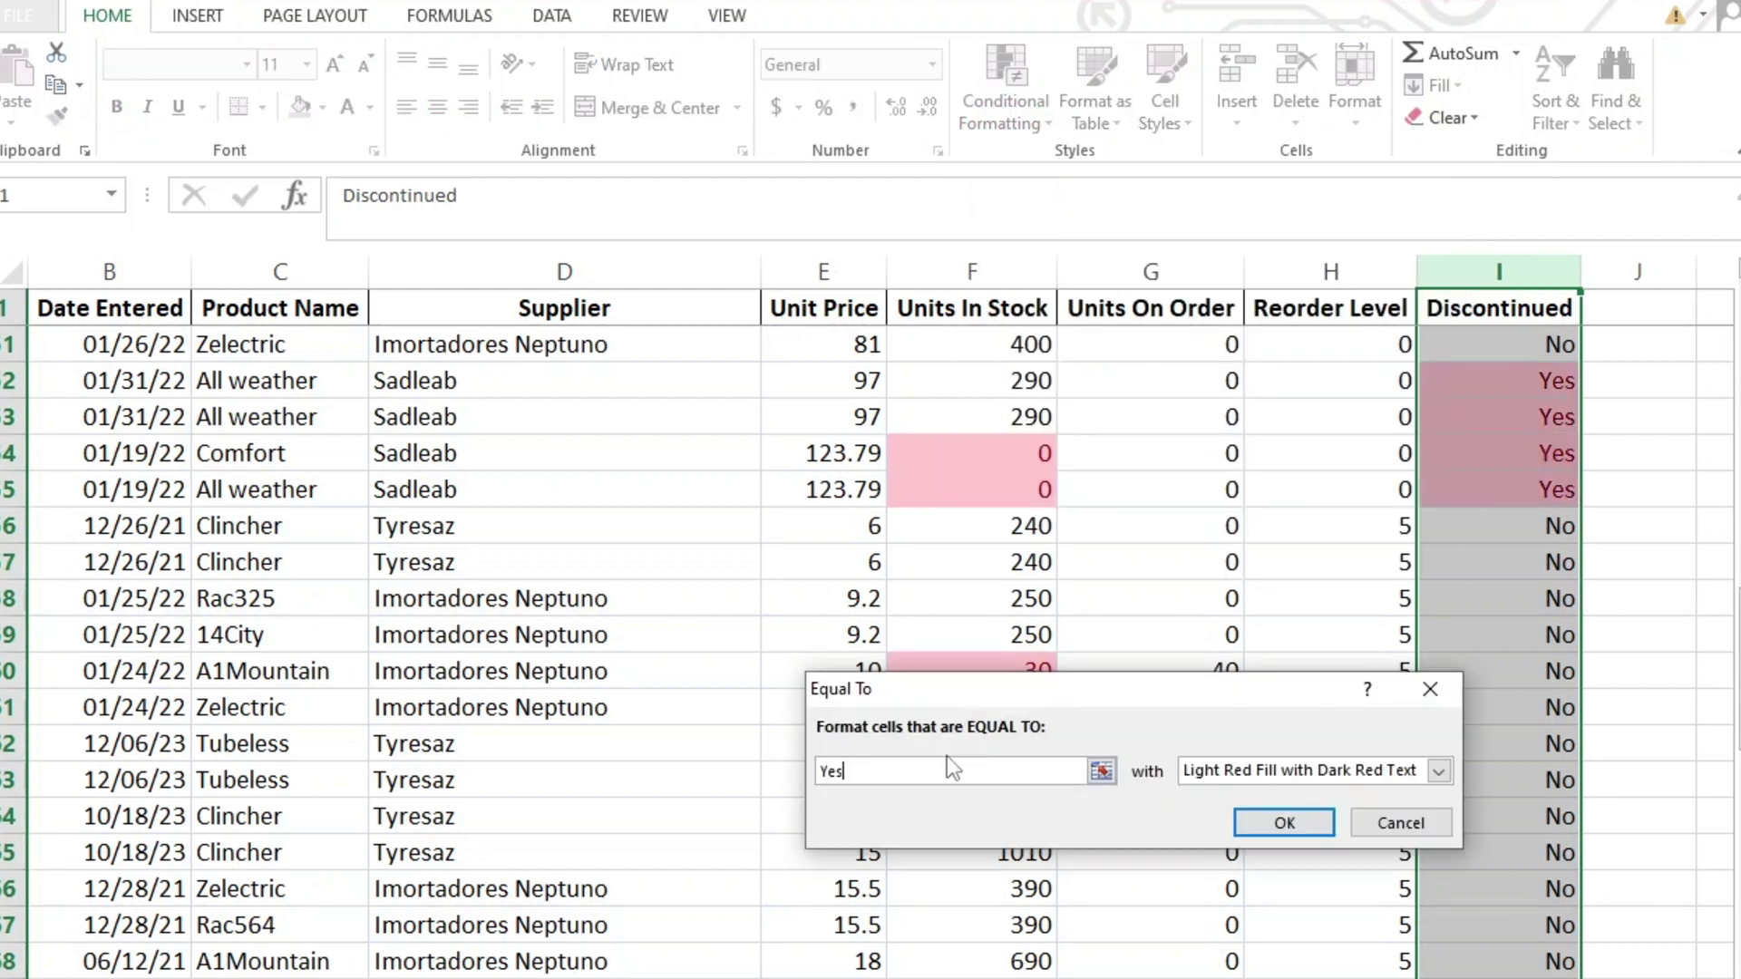
click(1242, 773)
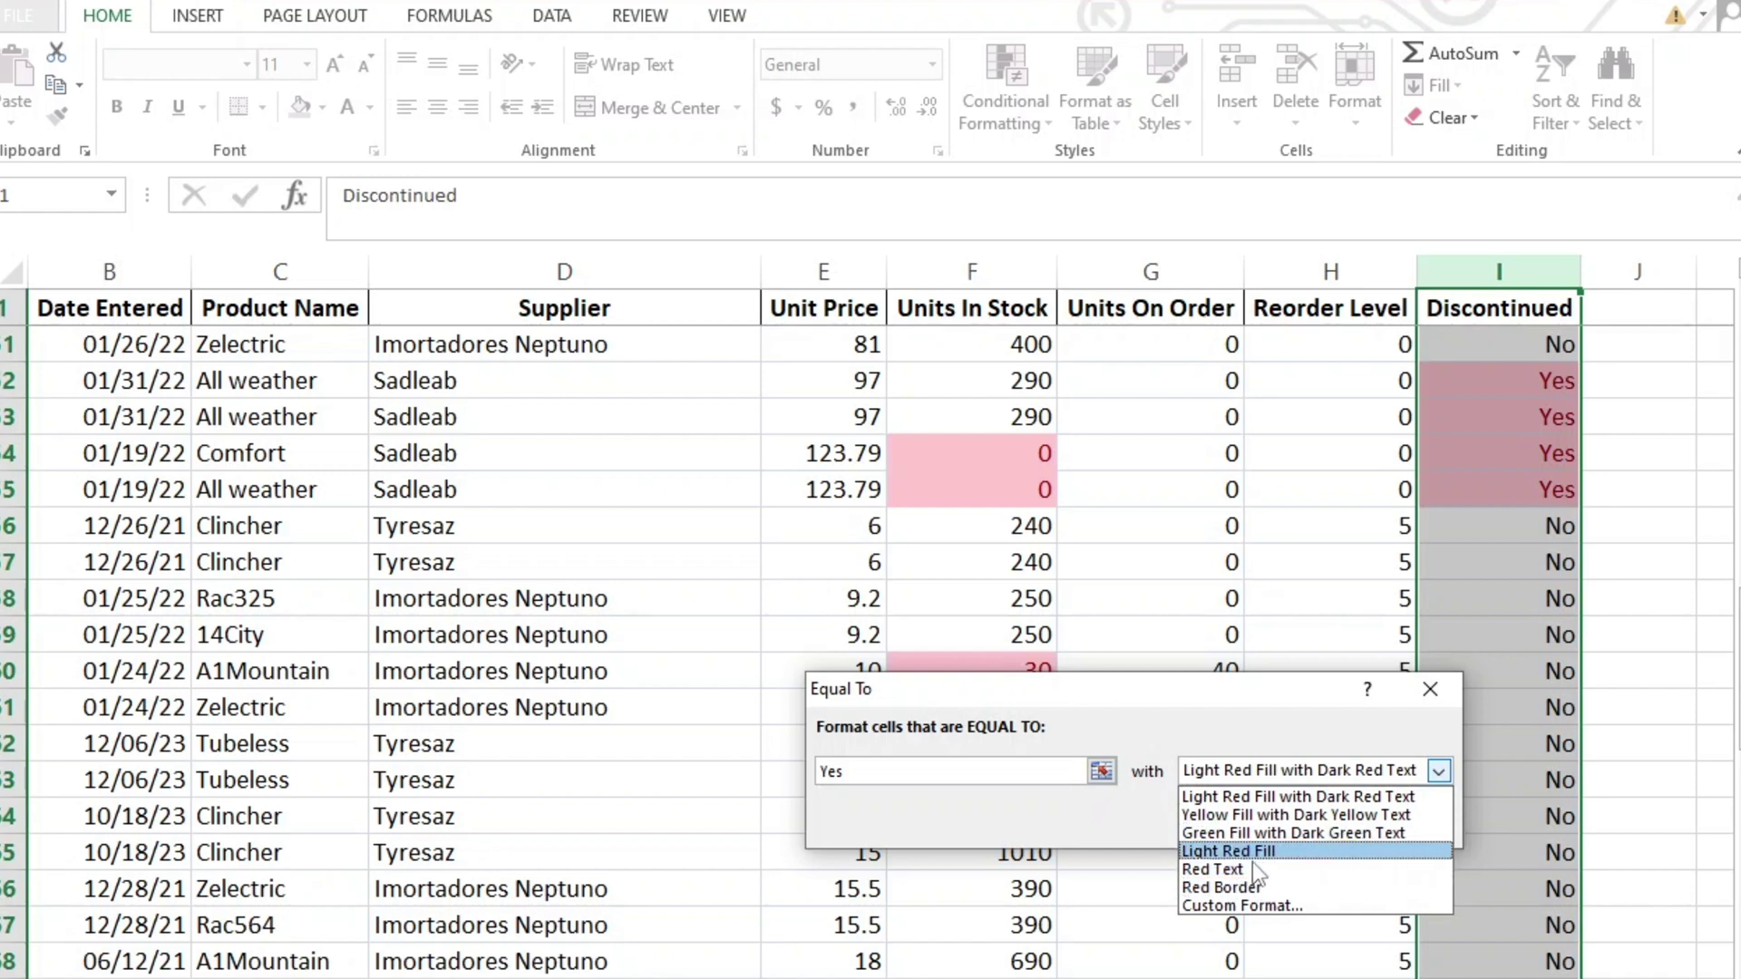
click(1281, 767)
click(1308, 824)
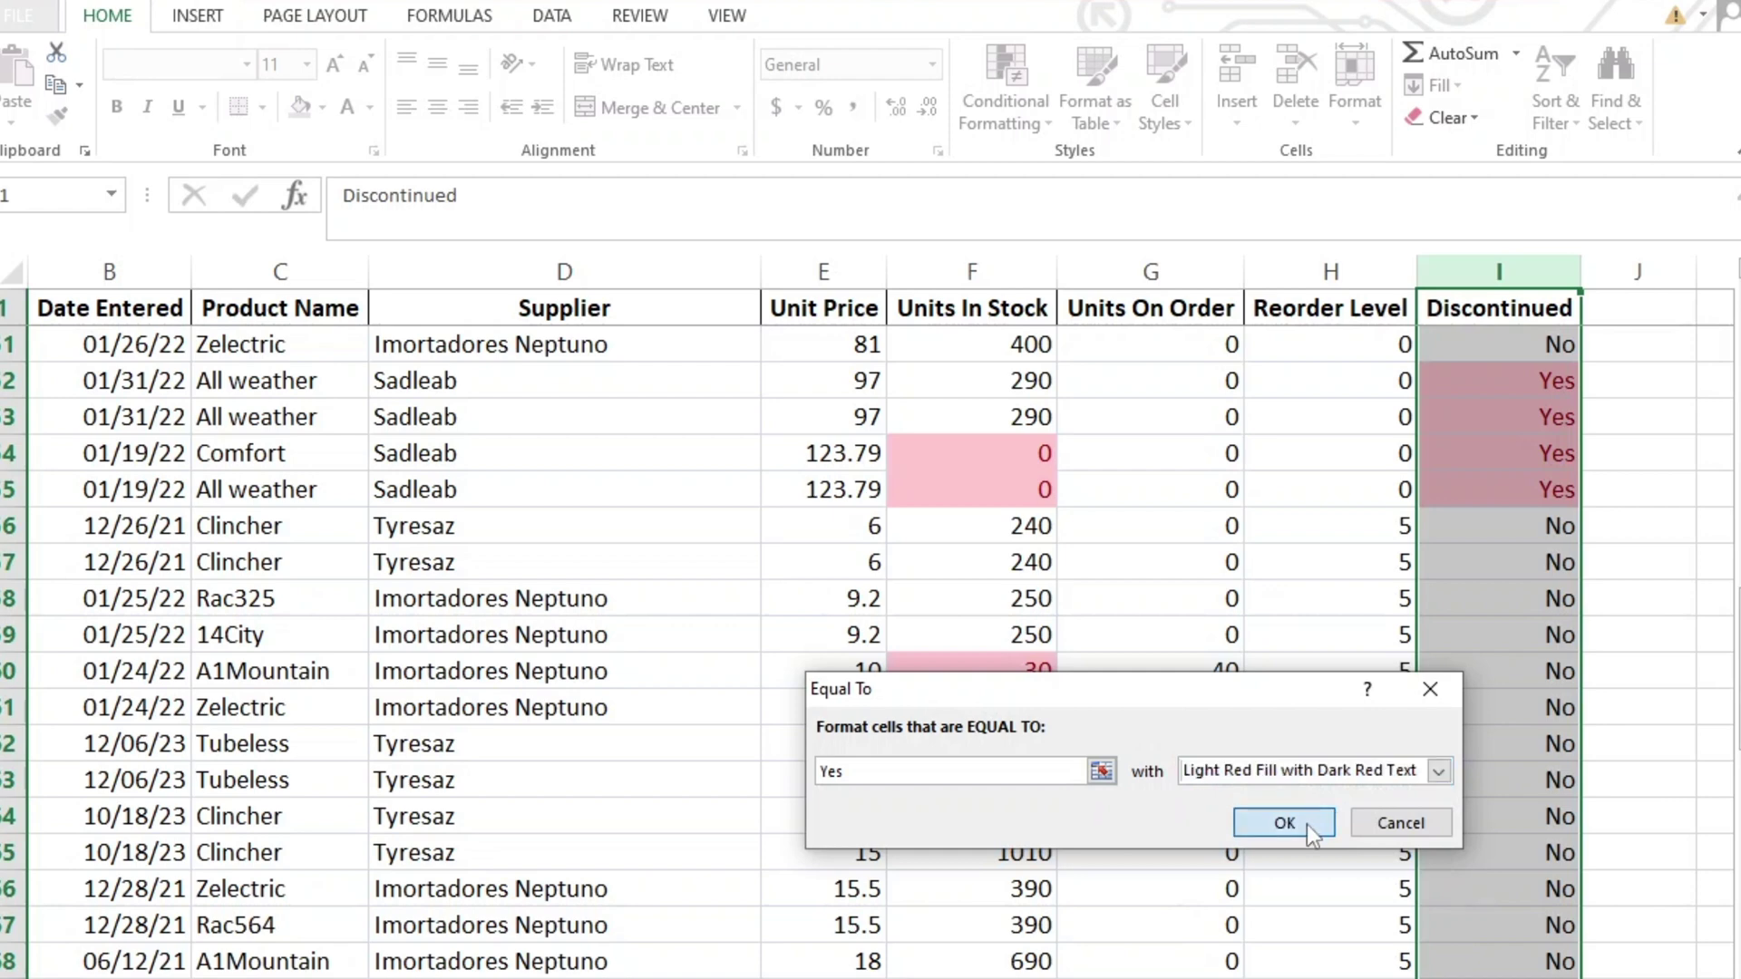
click(1605, 899)
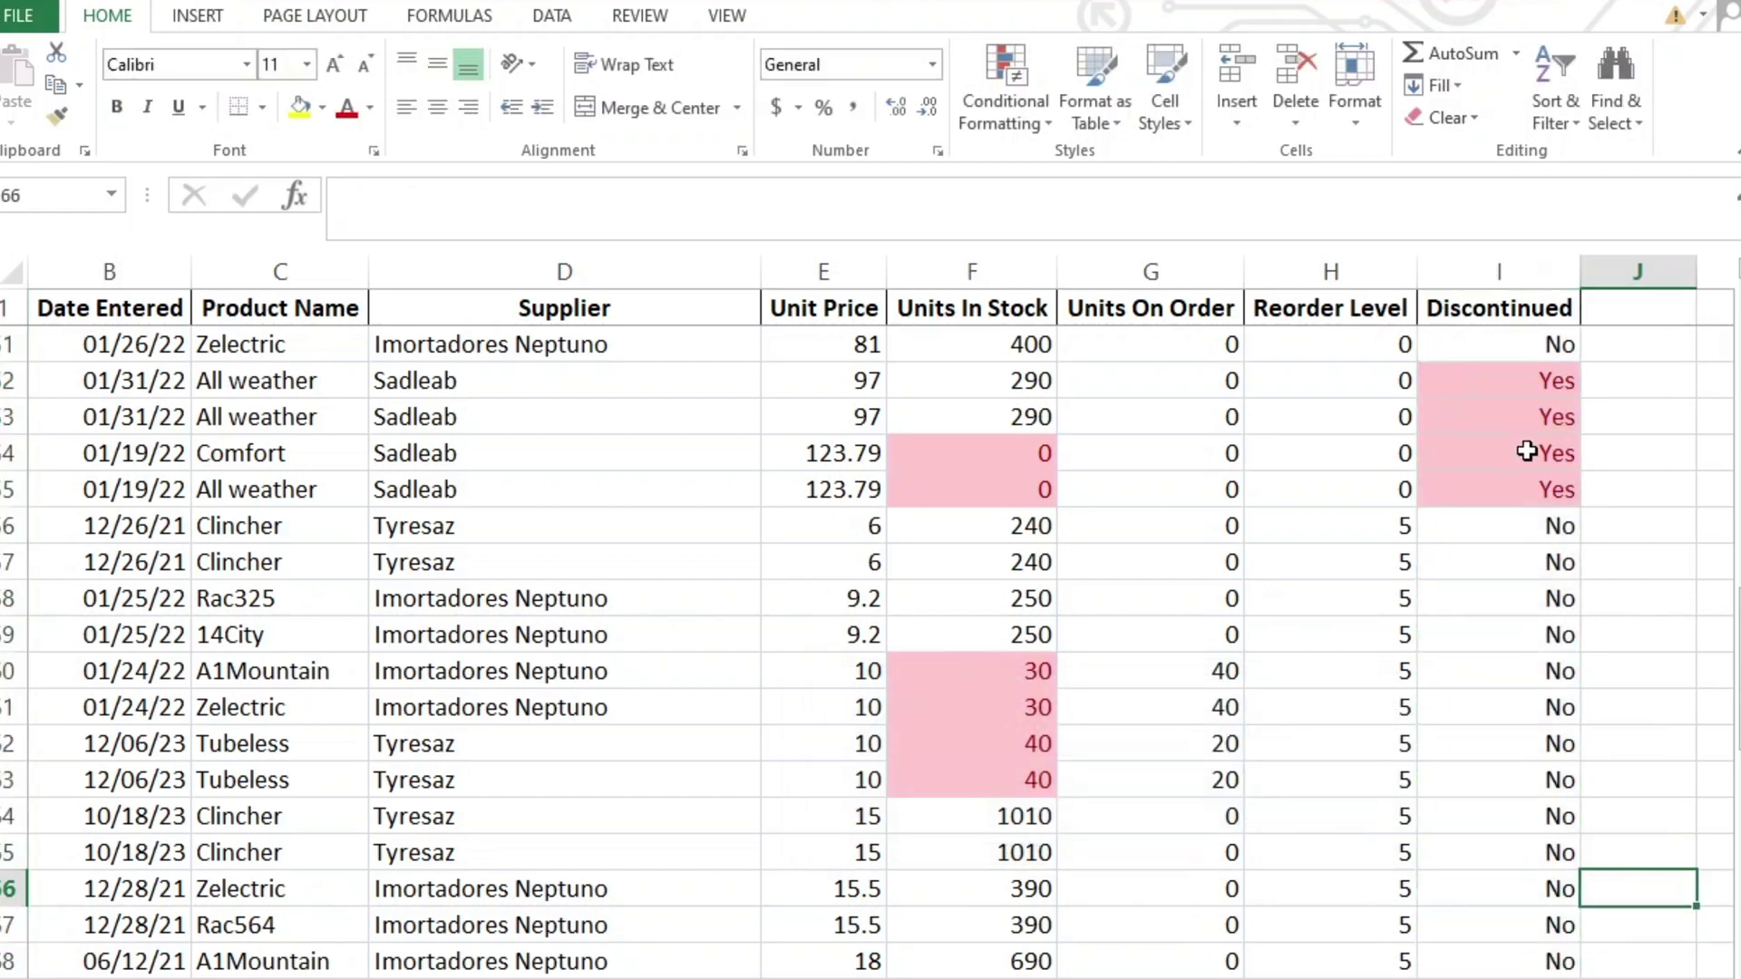
Examine the highlighted cells in the Units In Stock and Discontinued columns throughout the table
scroll(1598, 857, down, 3)
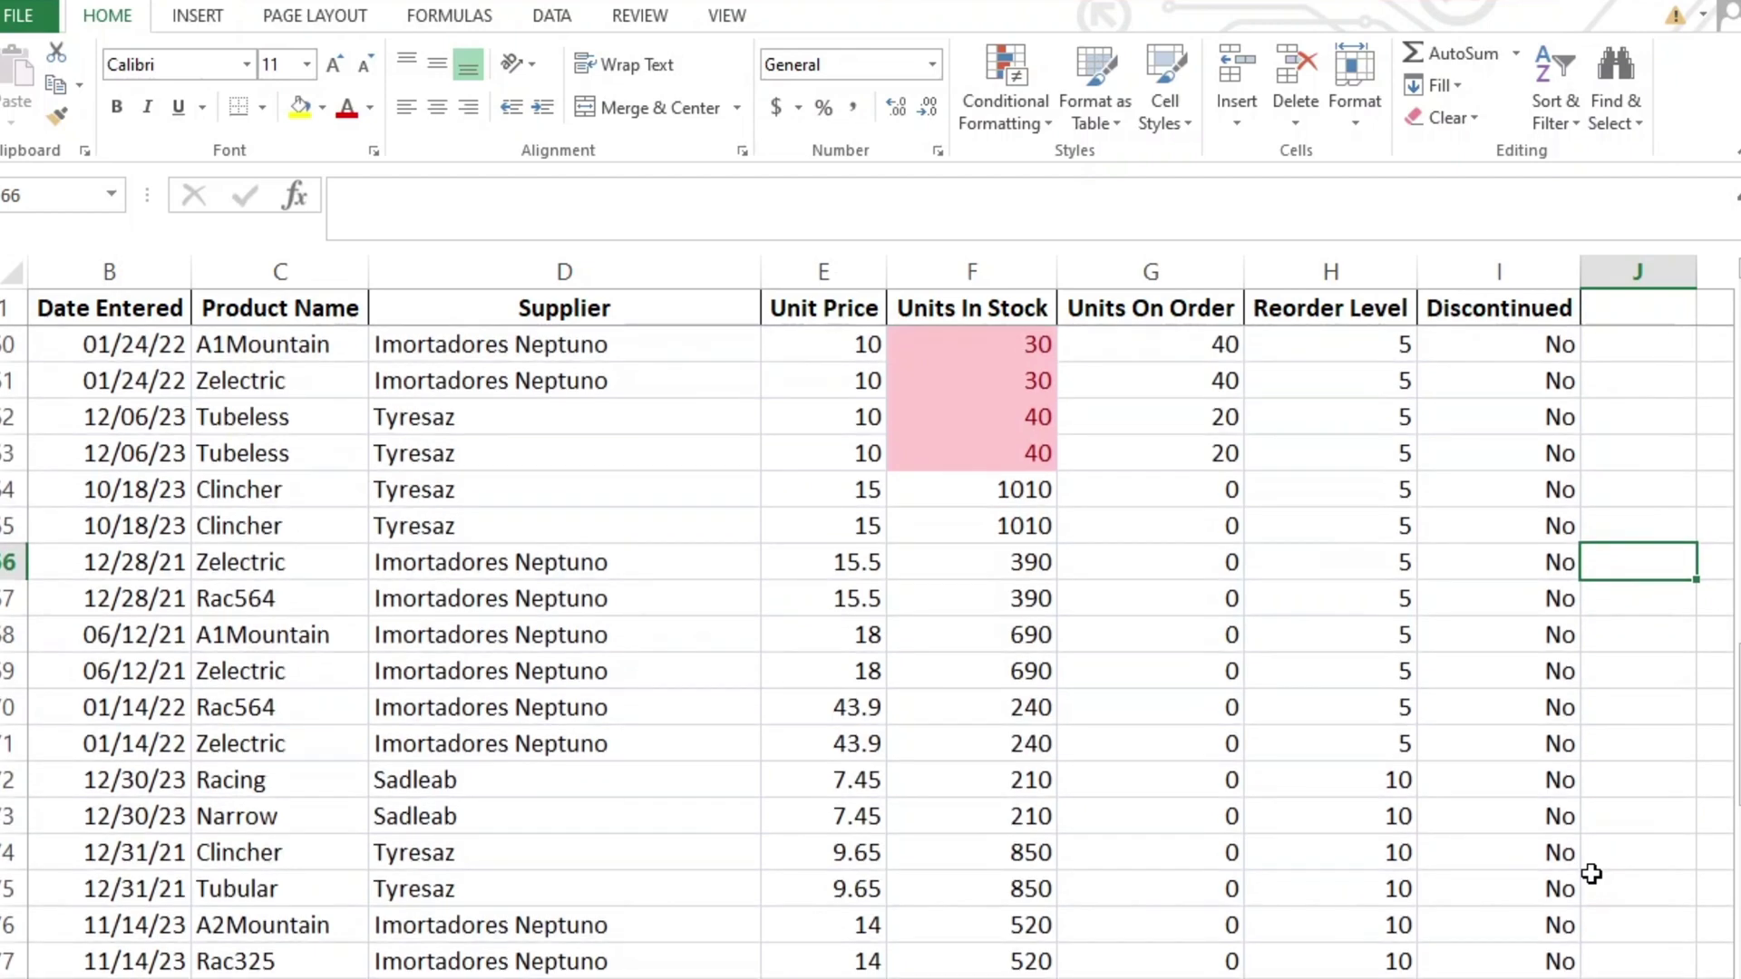
scroll(1592, 873, down, 5)
scroll(1592, 873, down, 10)
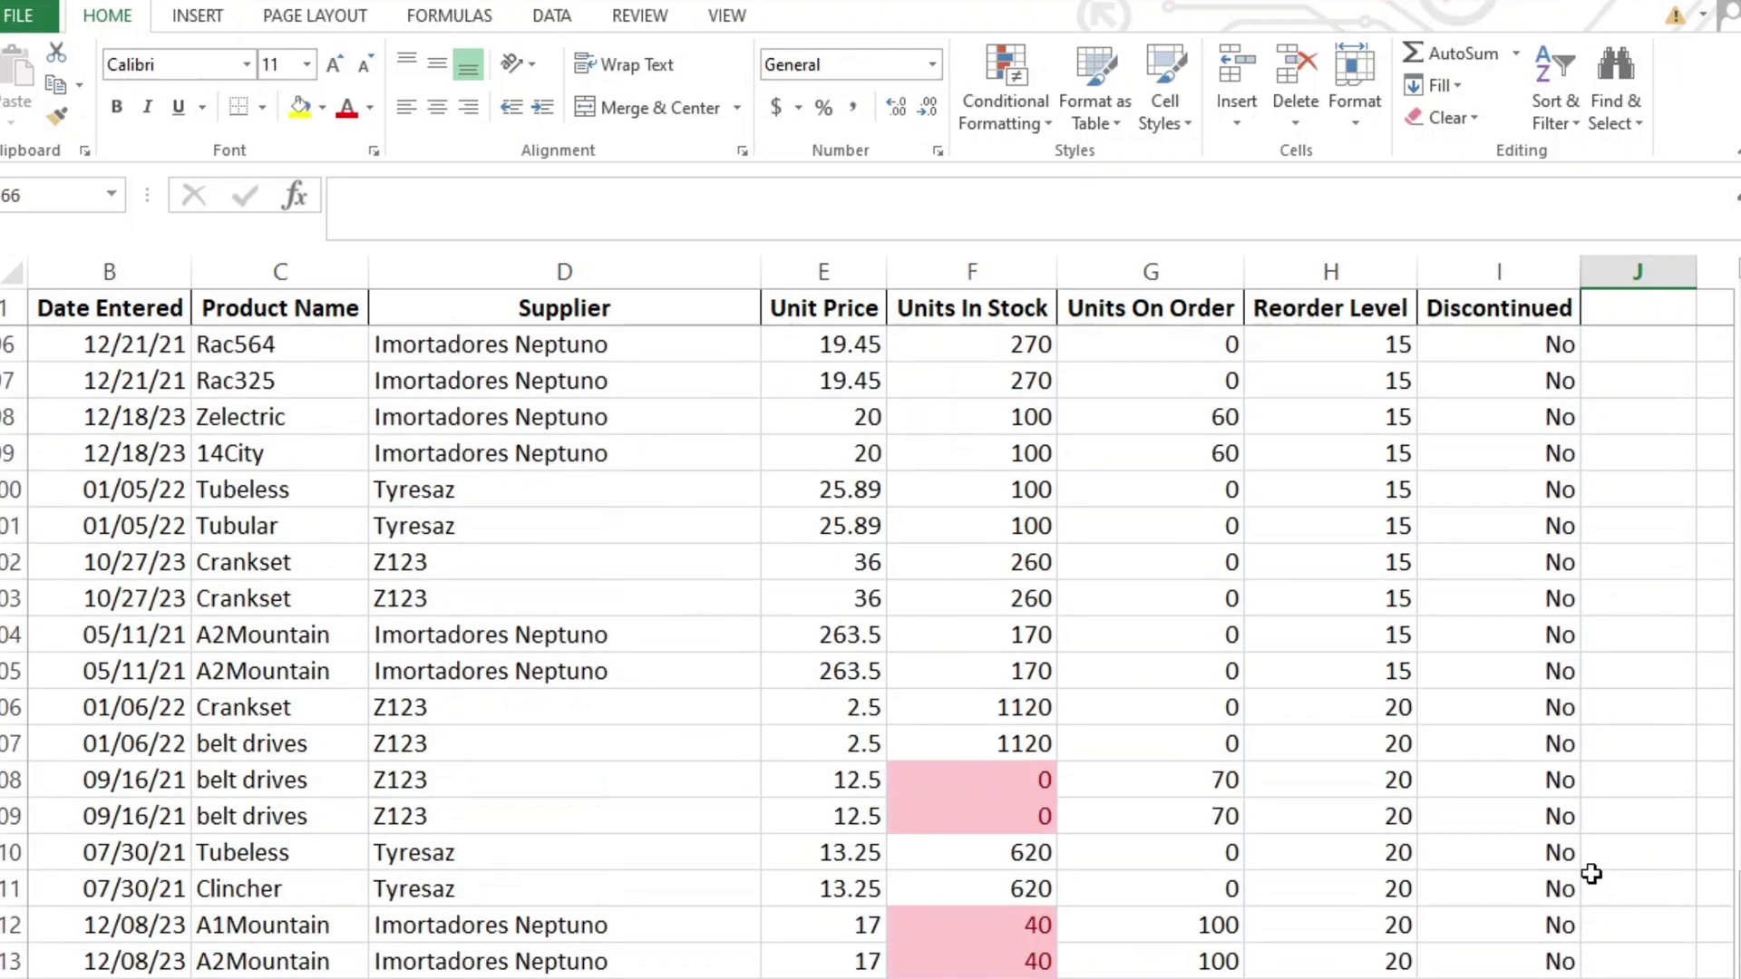
scroll(1591, 873, up, 3)
scroll(1592, 874, up, 20)
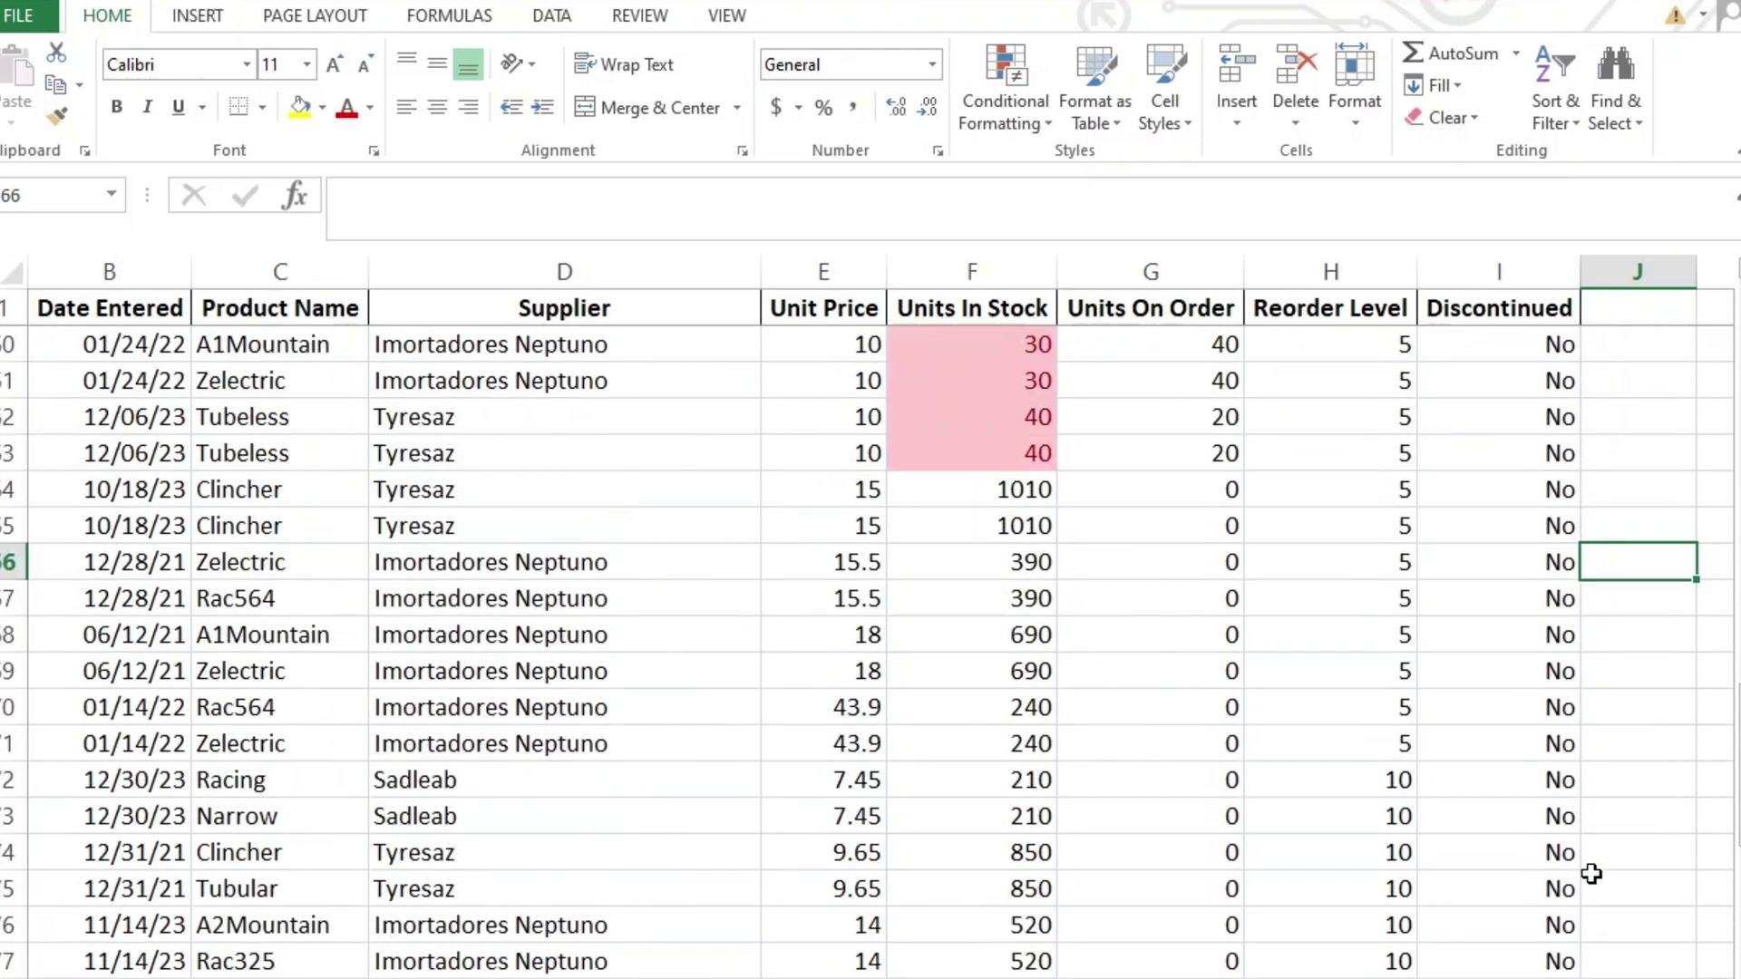
scroll(1591, 874, up, 8)
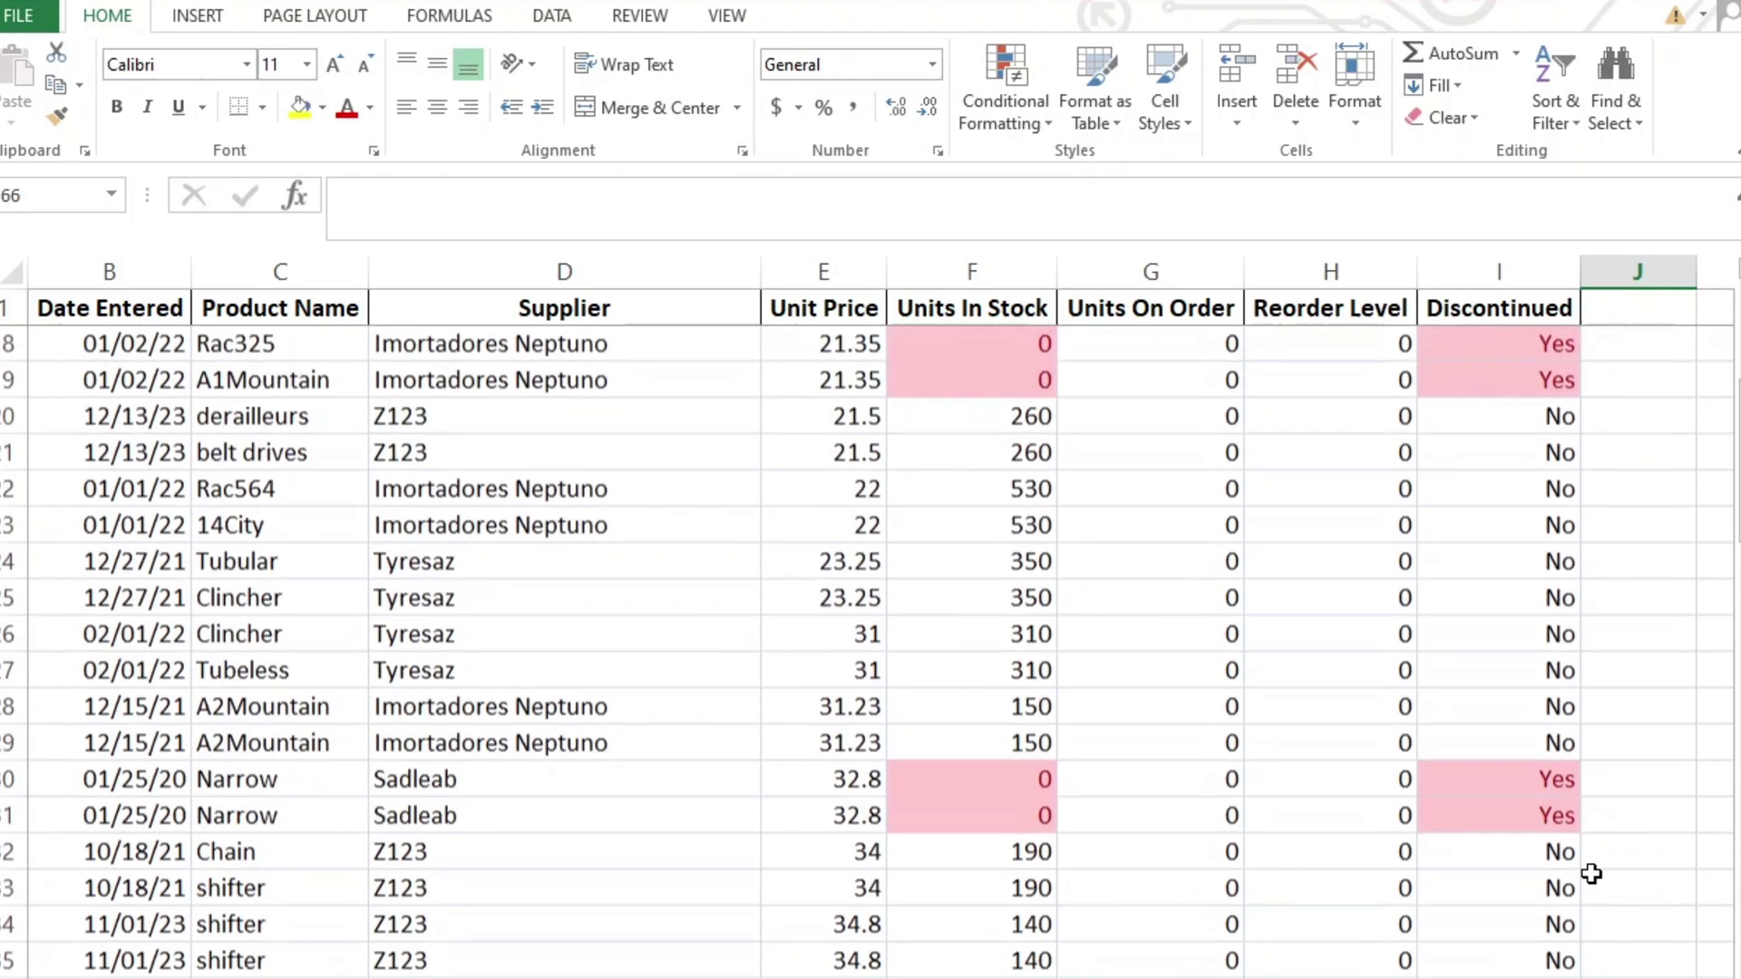
scroll(1591, 874, up, 4)
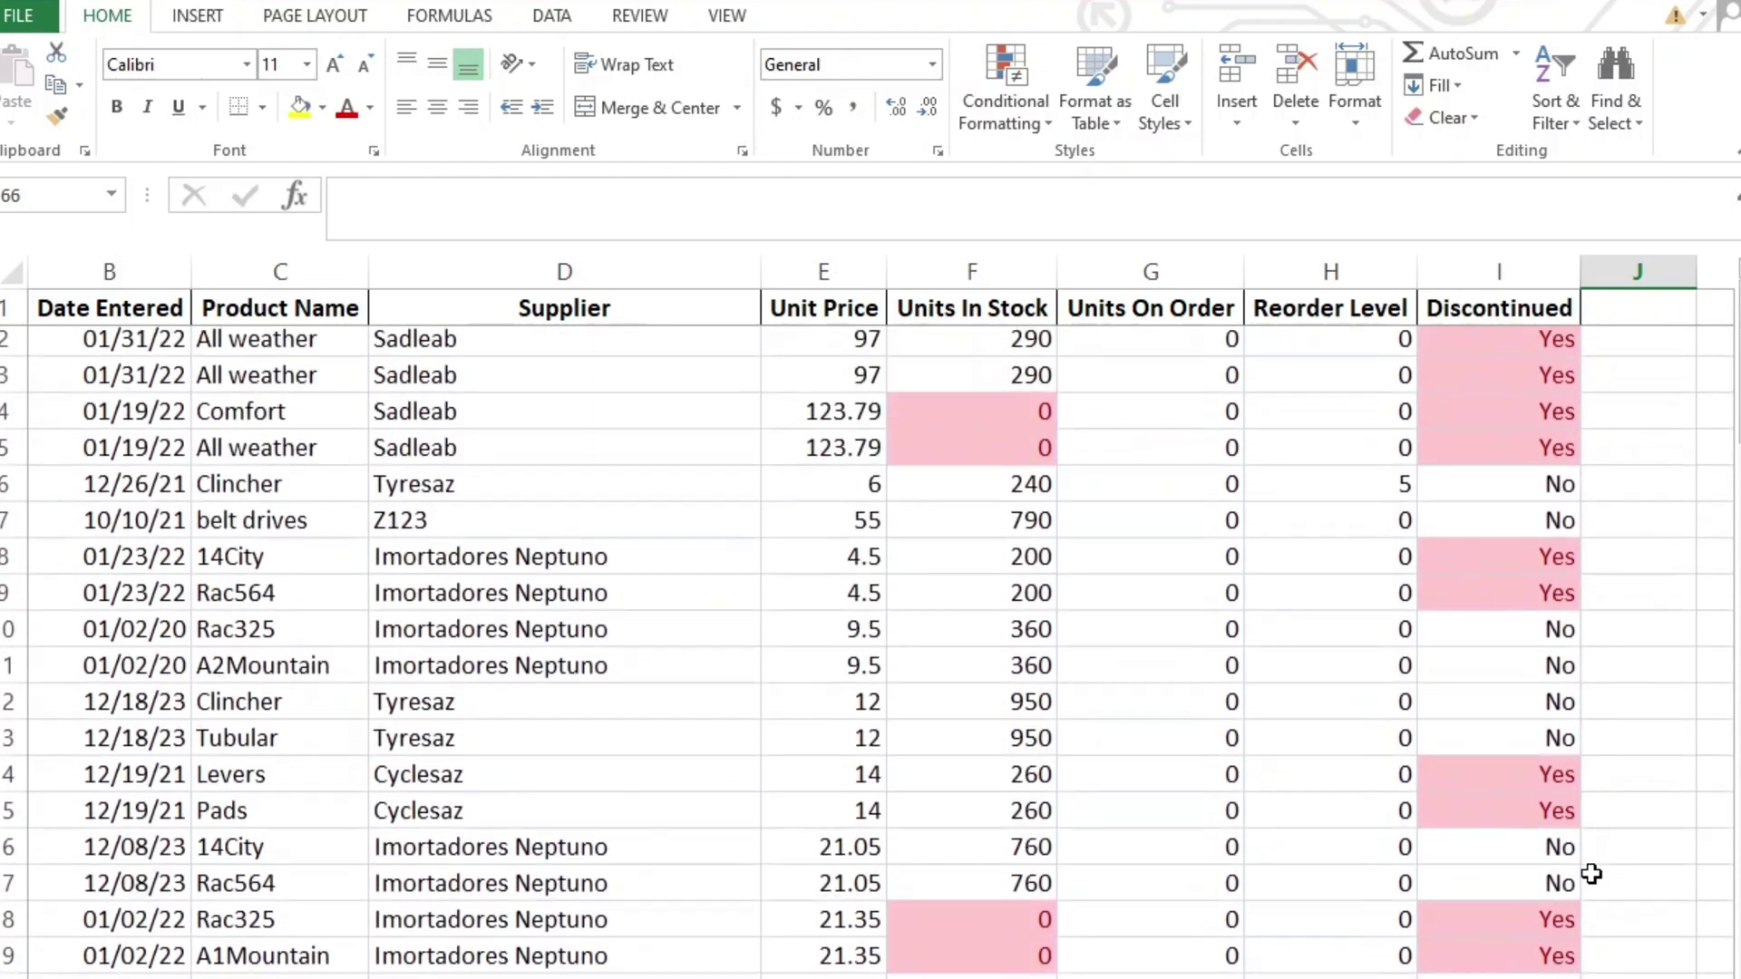
scroll(1591, 873, down, 2)
scroll(1591, 873, down, 6)
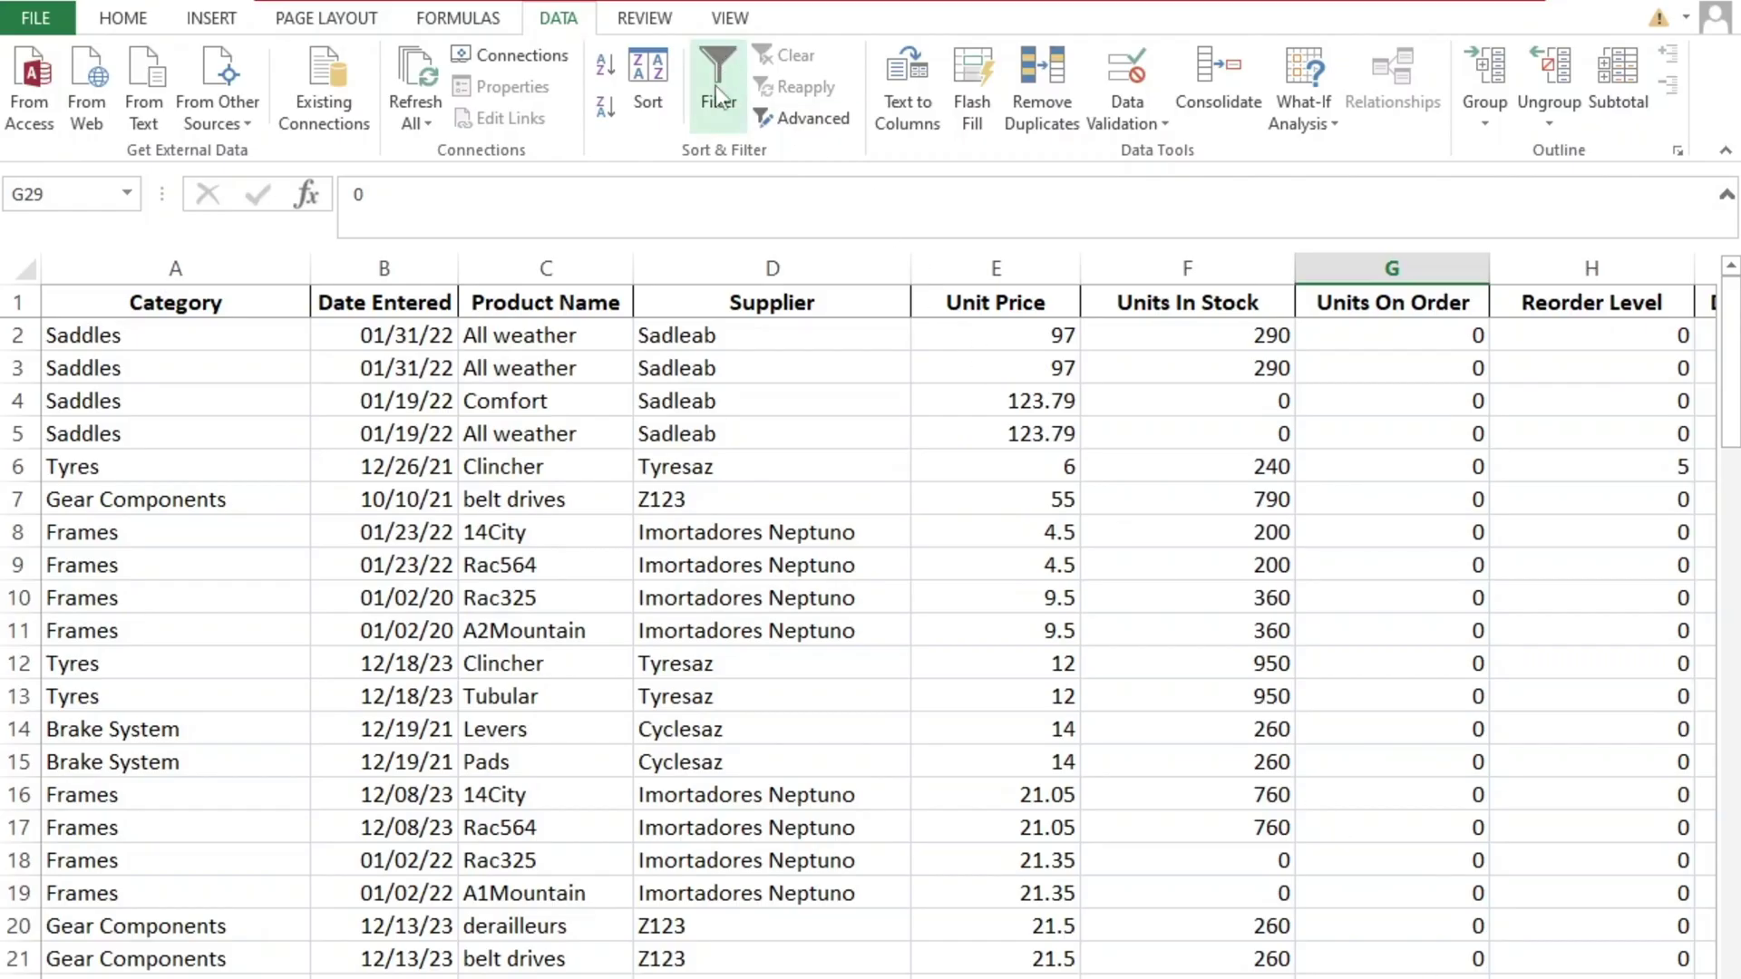
Turn on filtering for the table and filter Category to show only Gear Components
click(718, 94)
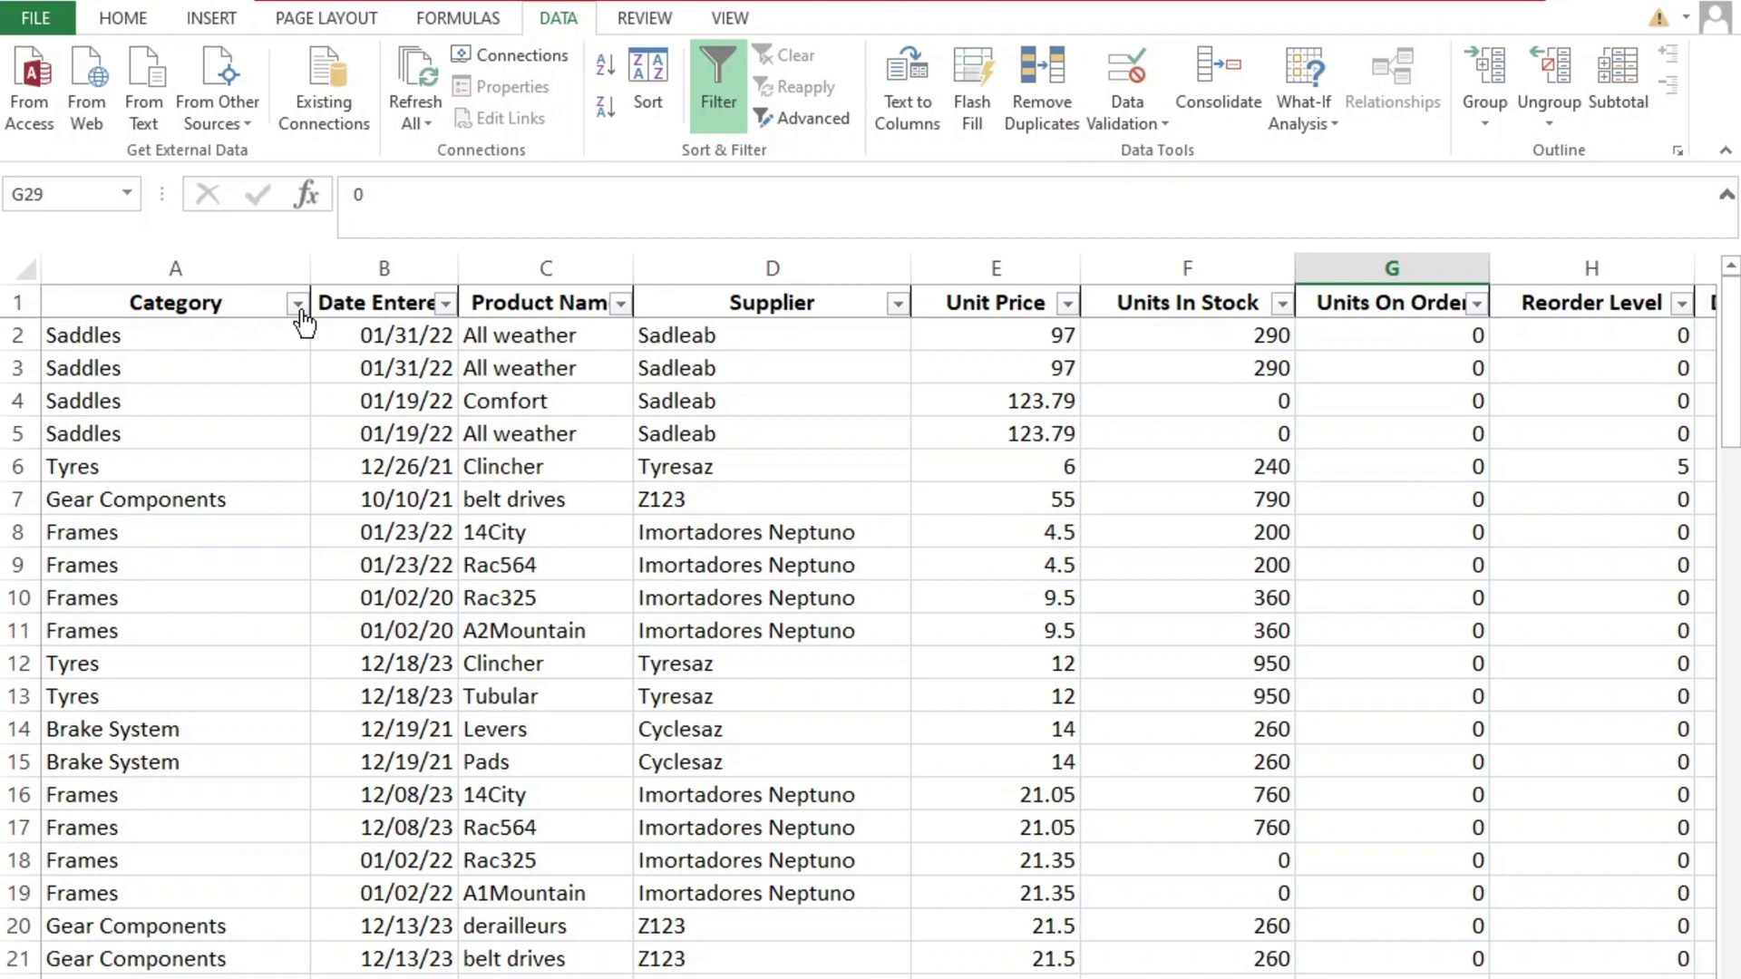
click(299, 306)
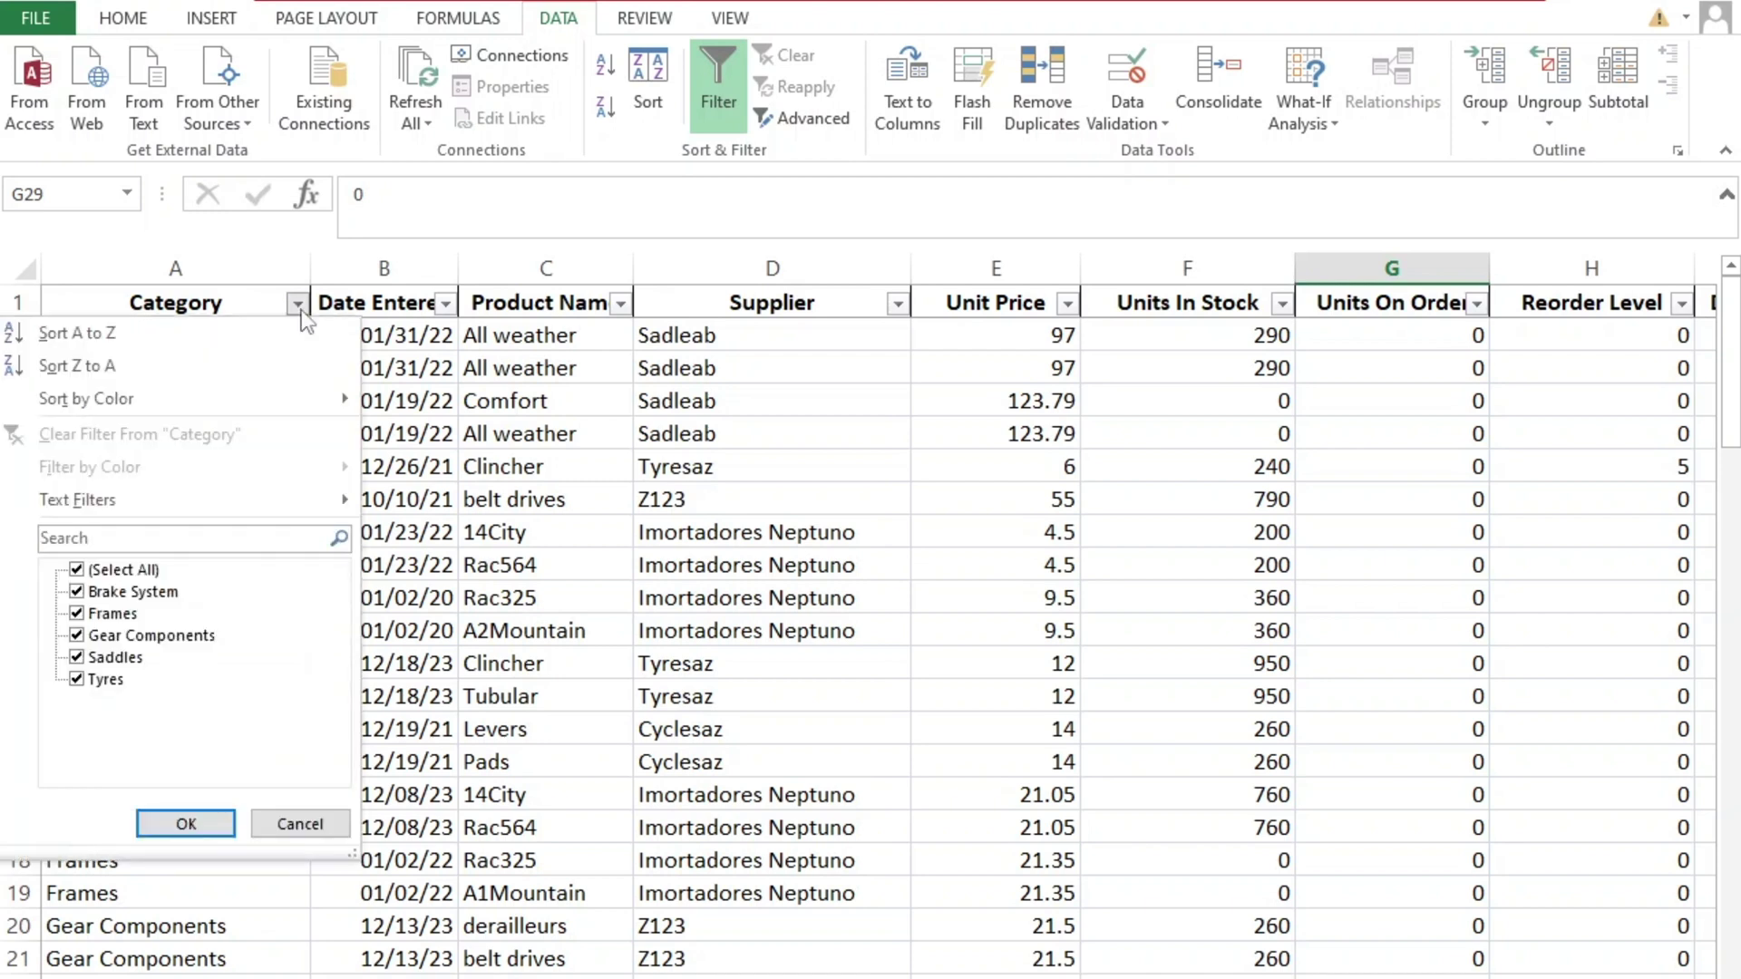
click(78, 571)
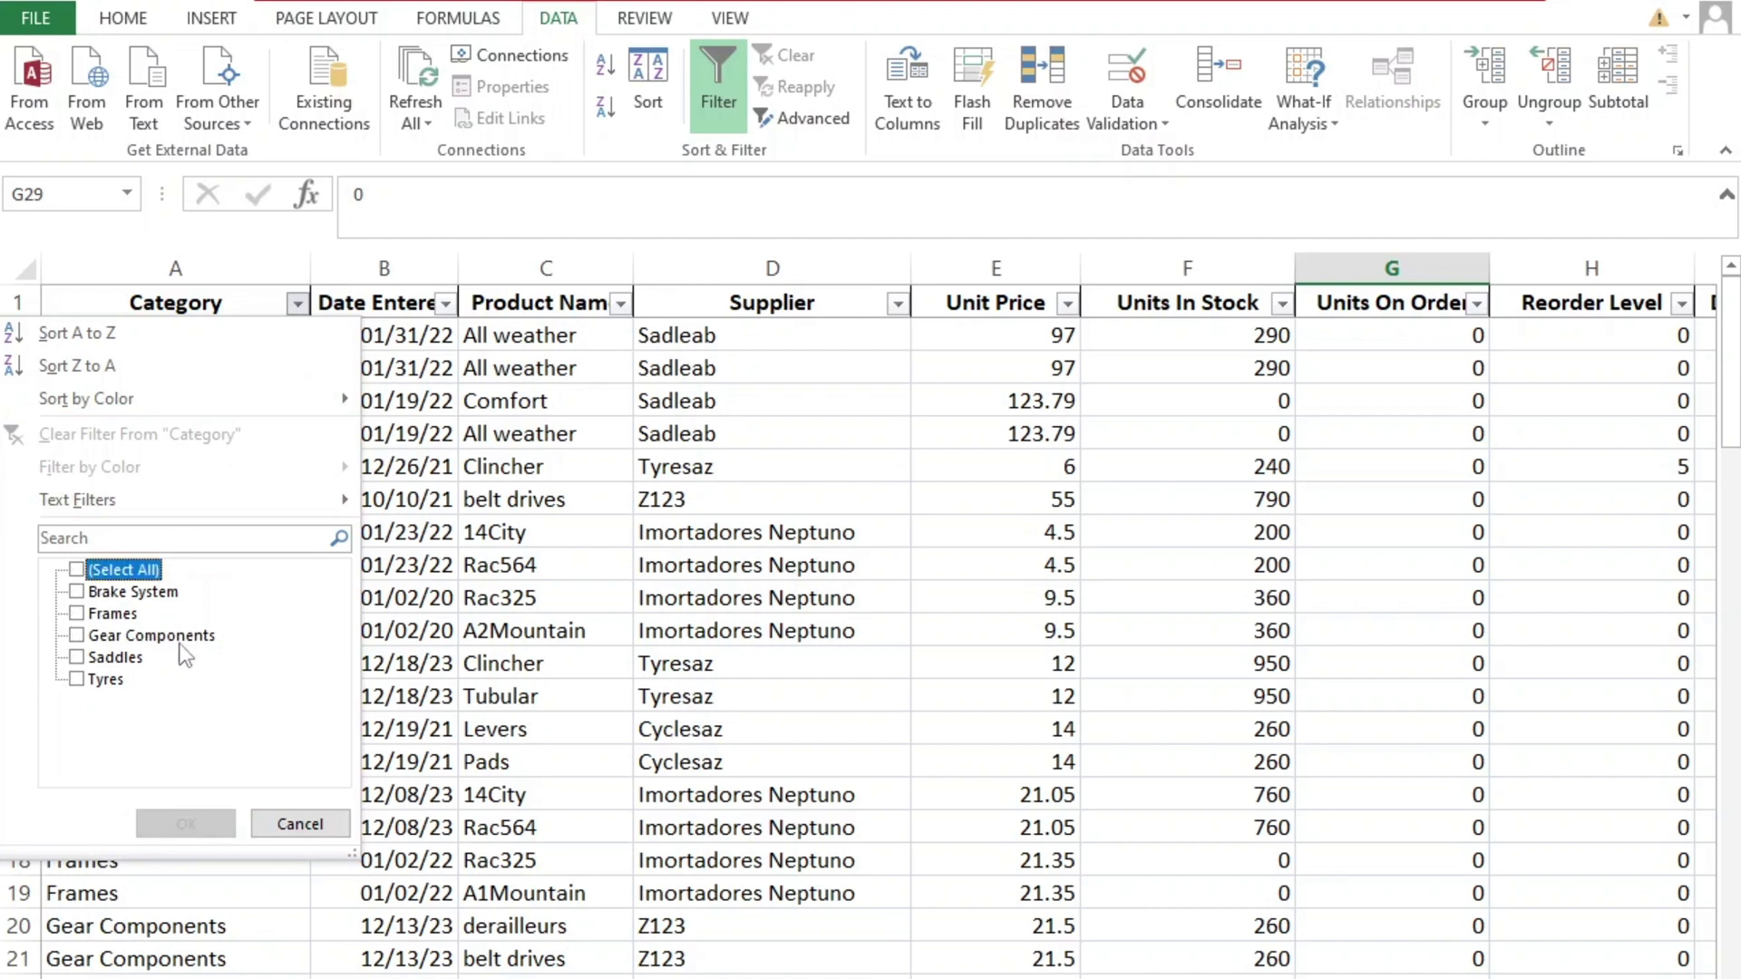
click(76, 638)
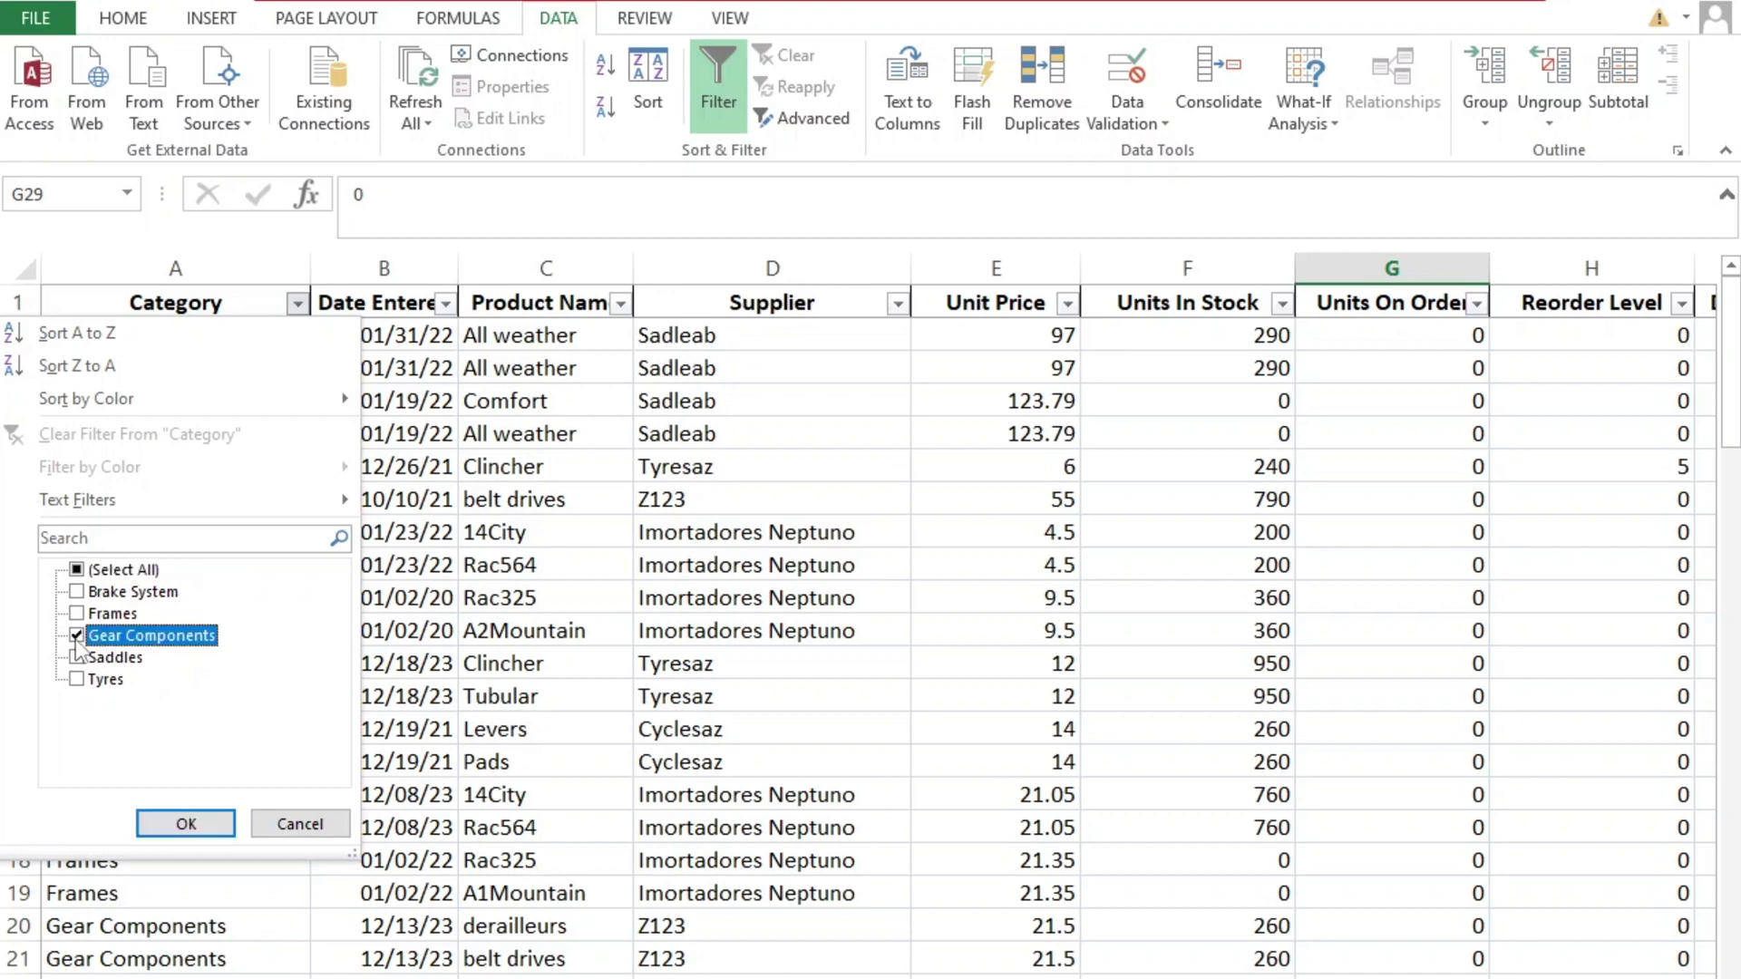
click(167, 821)
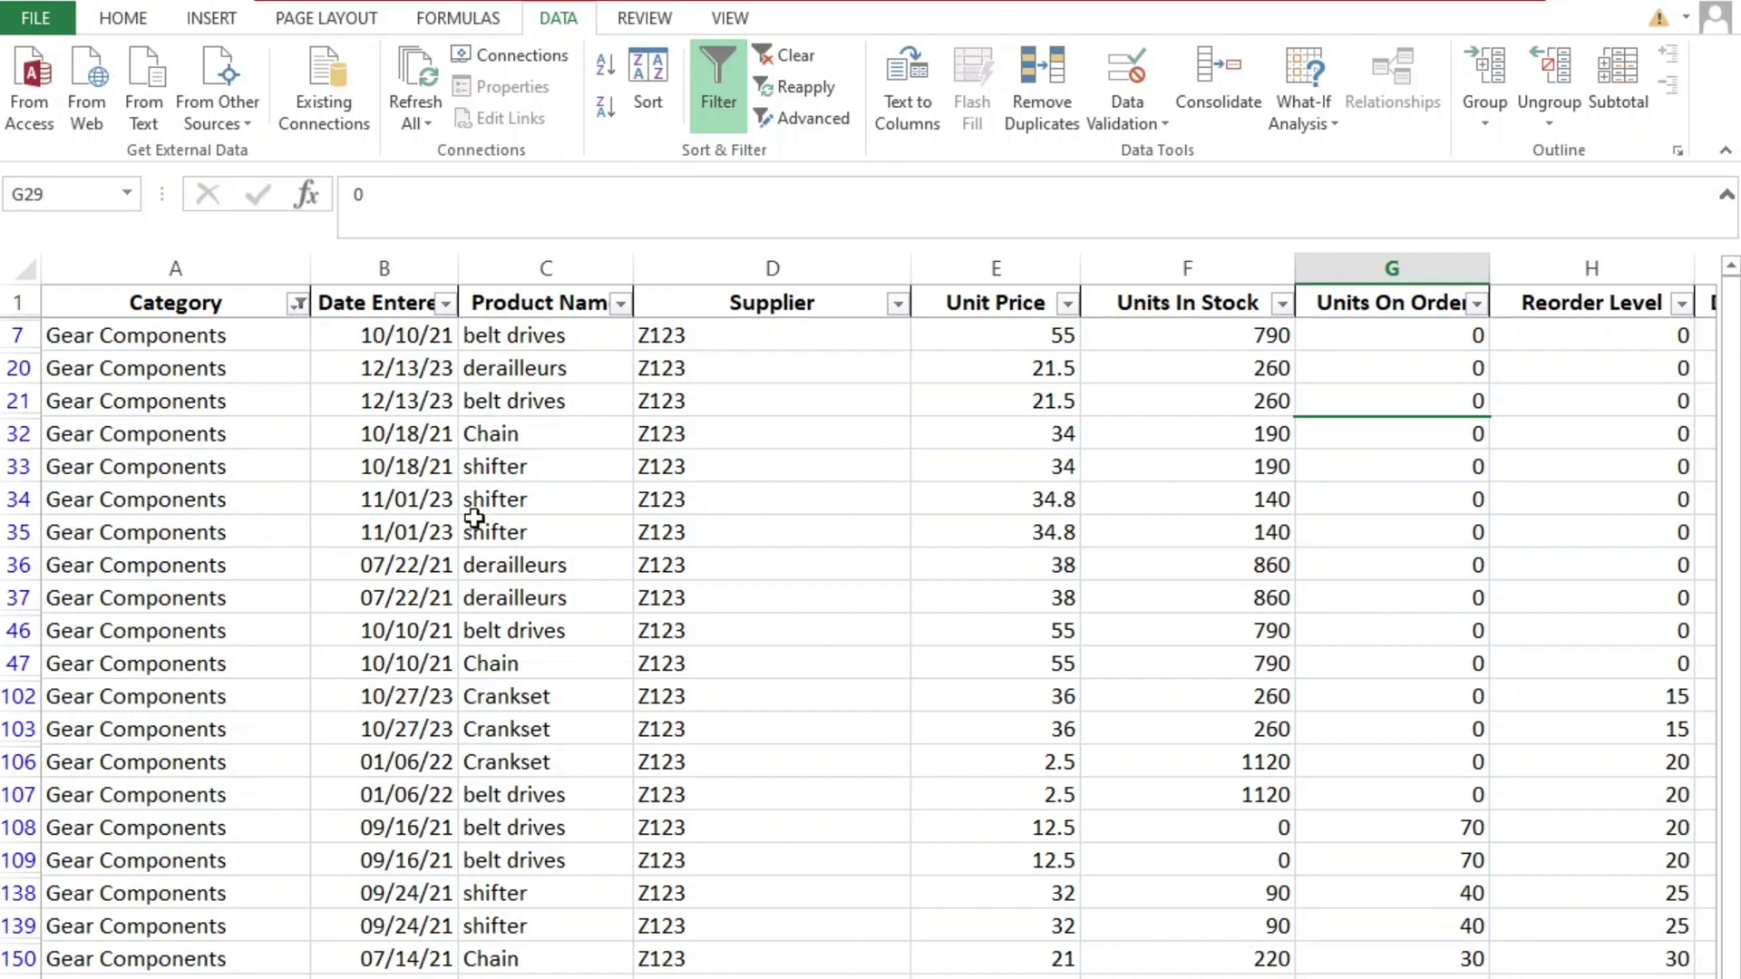
Clear the Category filter and filter Supplier to show only Z123
click(794, 61)
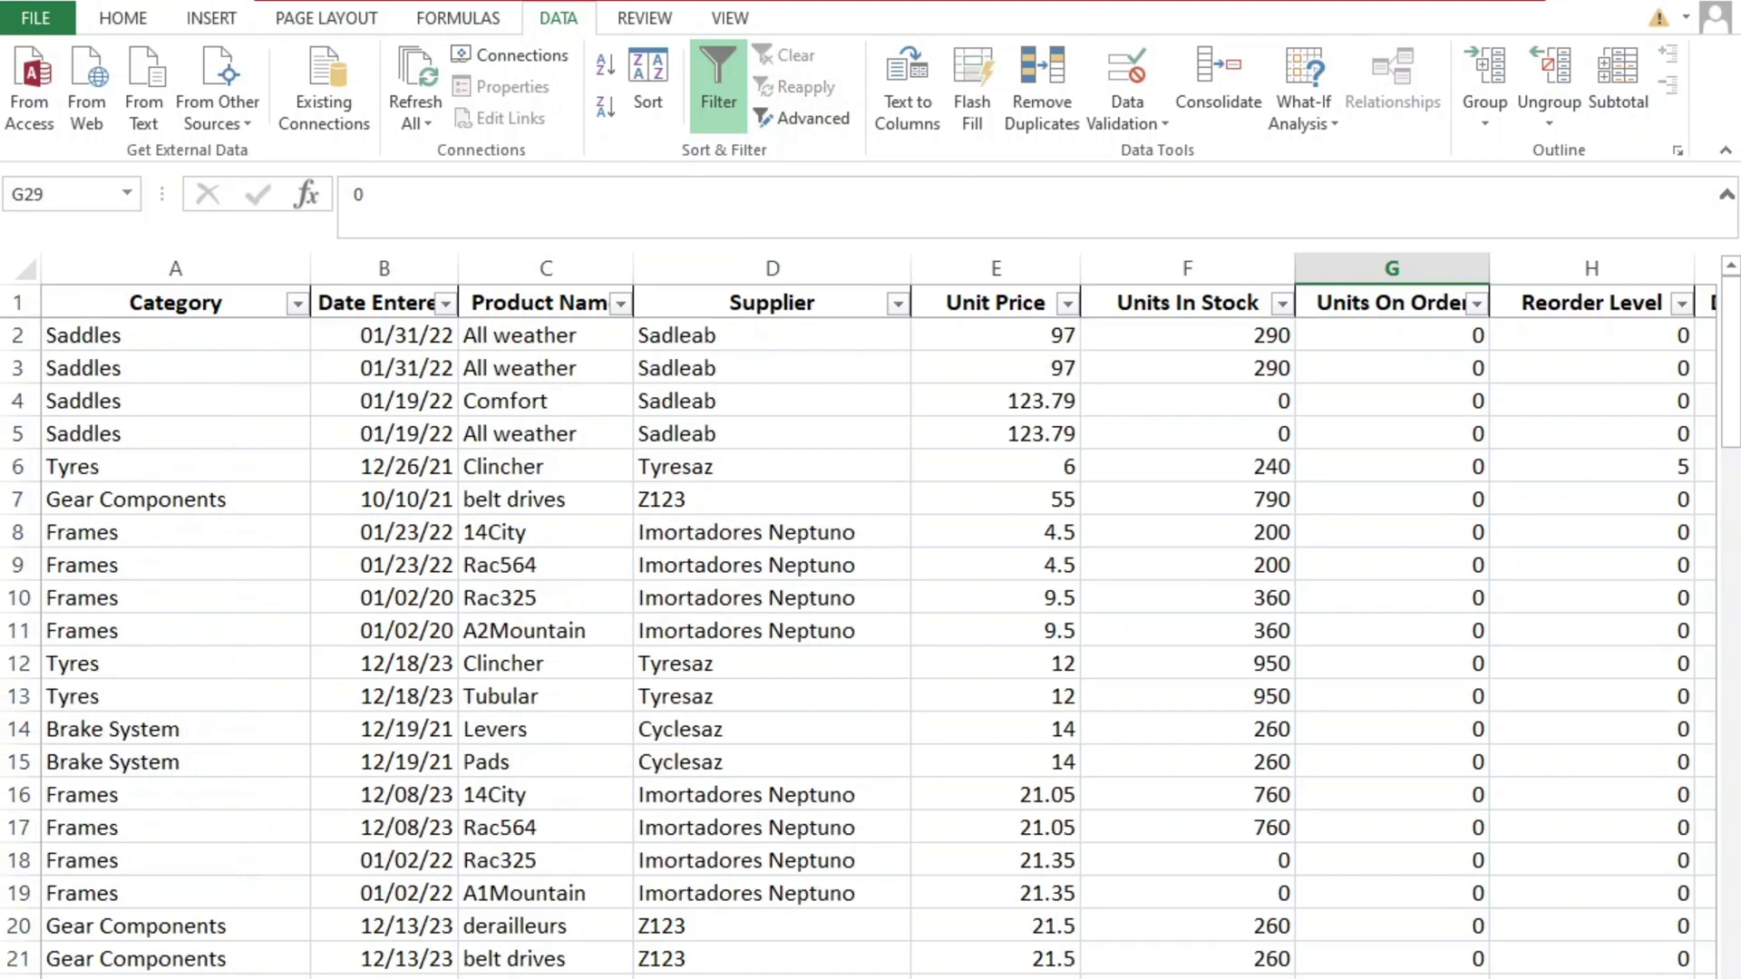
click(896, 303)
click(625, 570)
click(625, 679)
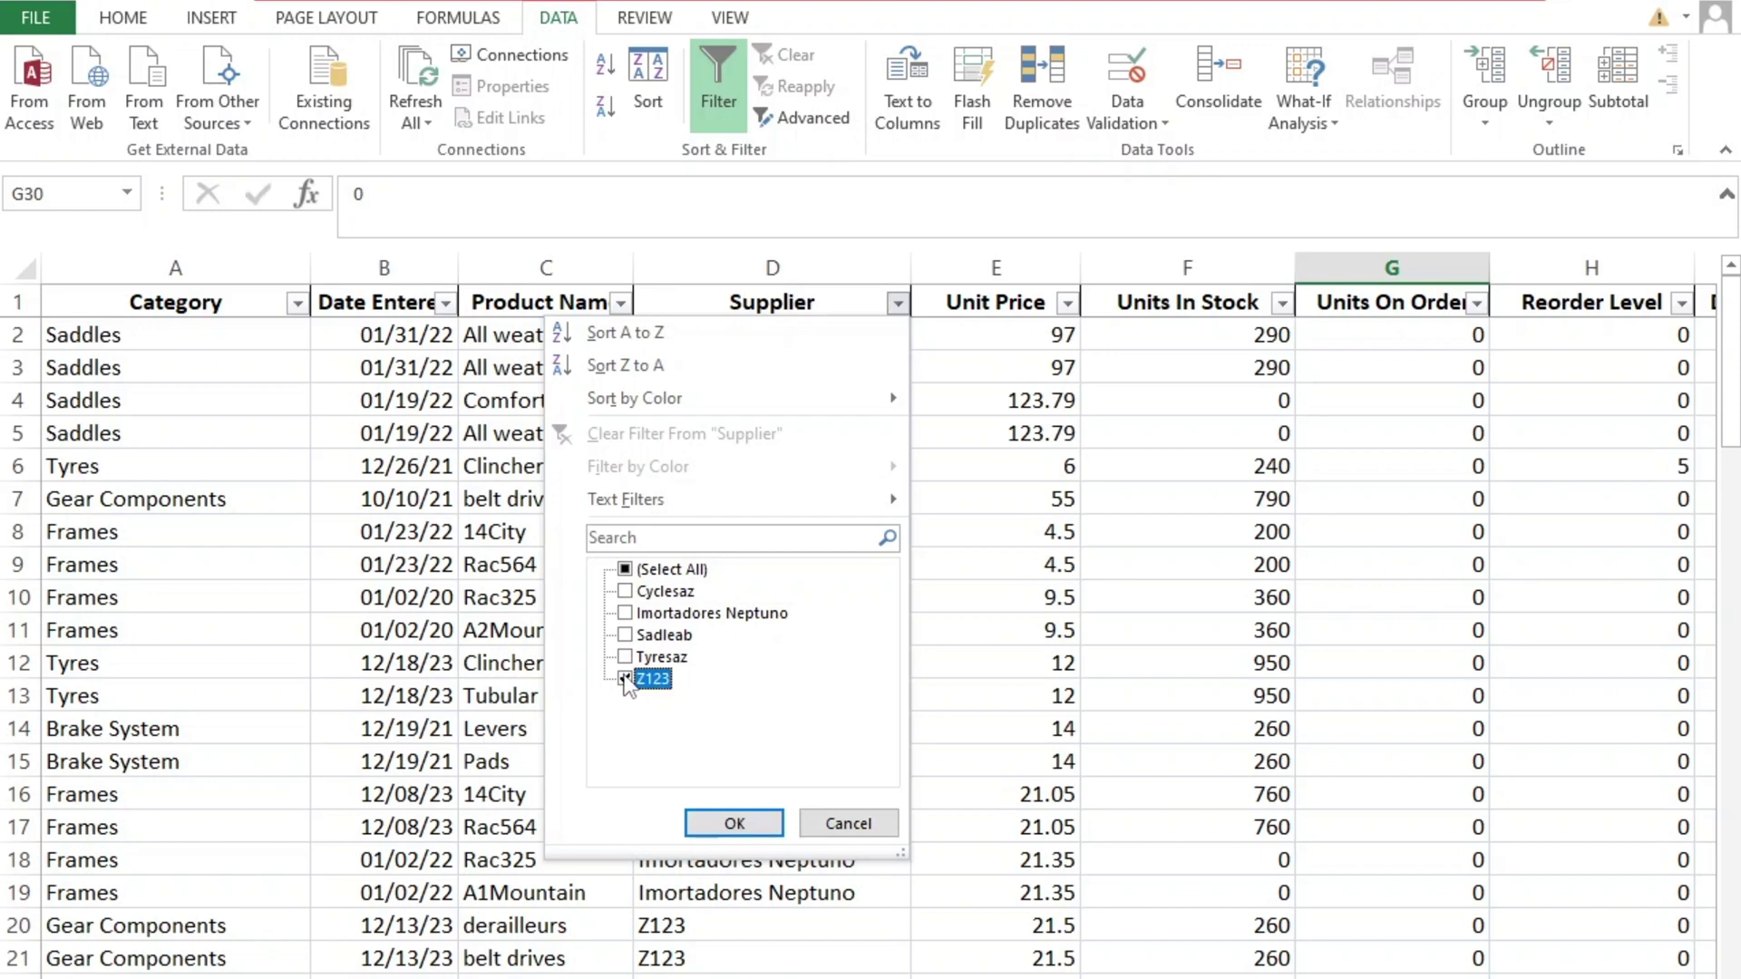
click(625, 679)
click(625, 679)
click(734, 823)
Filter the Supplier-filtered records by Date Entered to show only dates in 2022
click(446, 303)
click(171, 570)
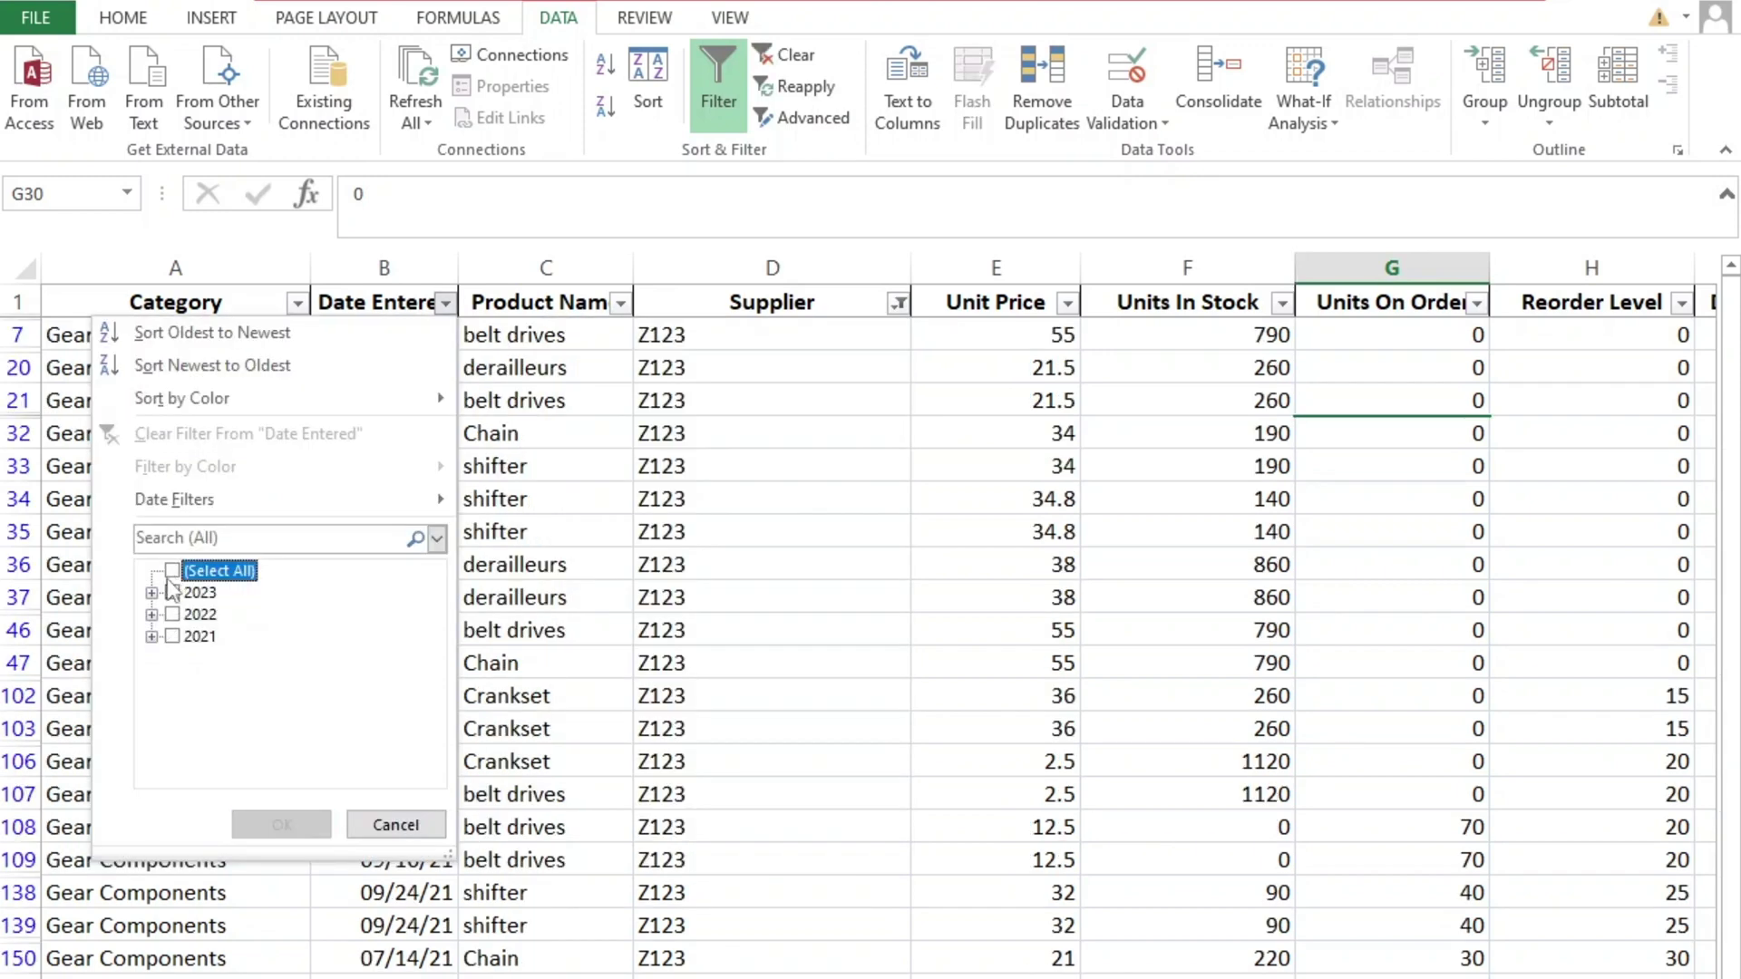
click(172, 614)
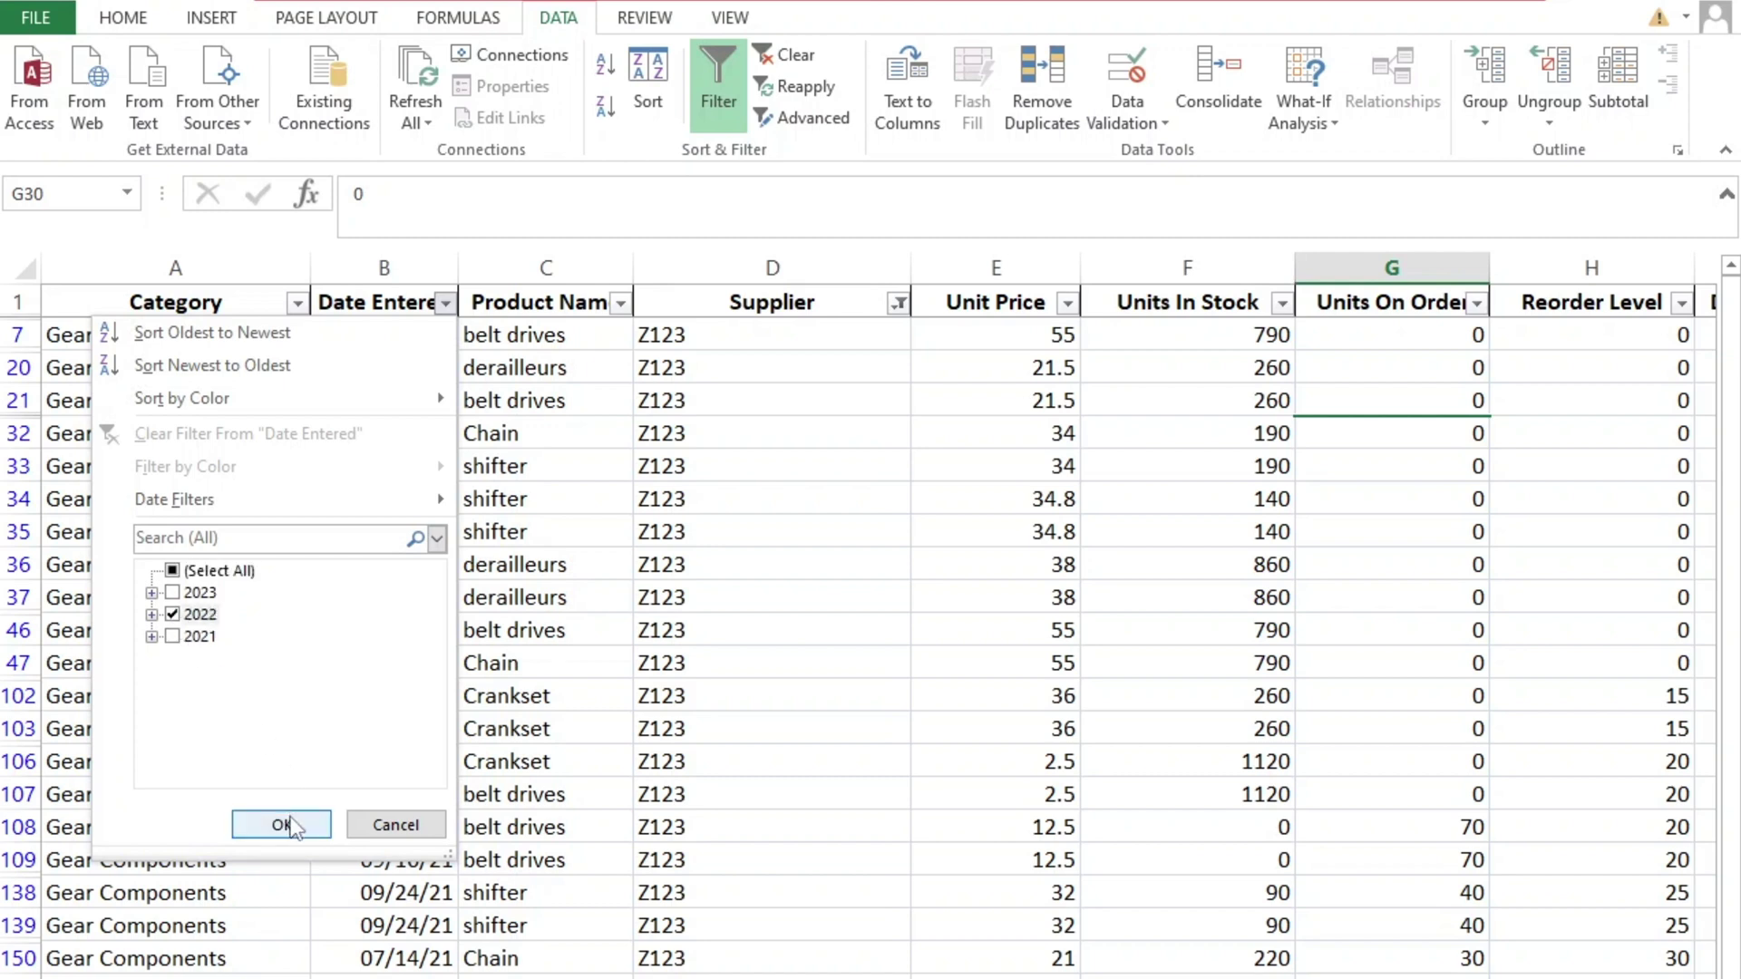
click(288, 825)
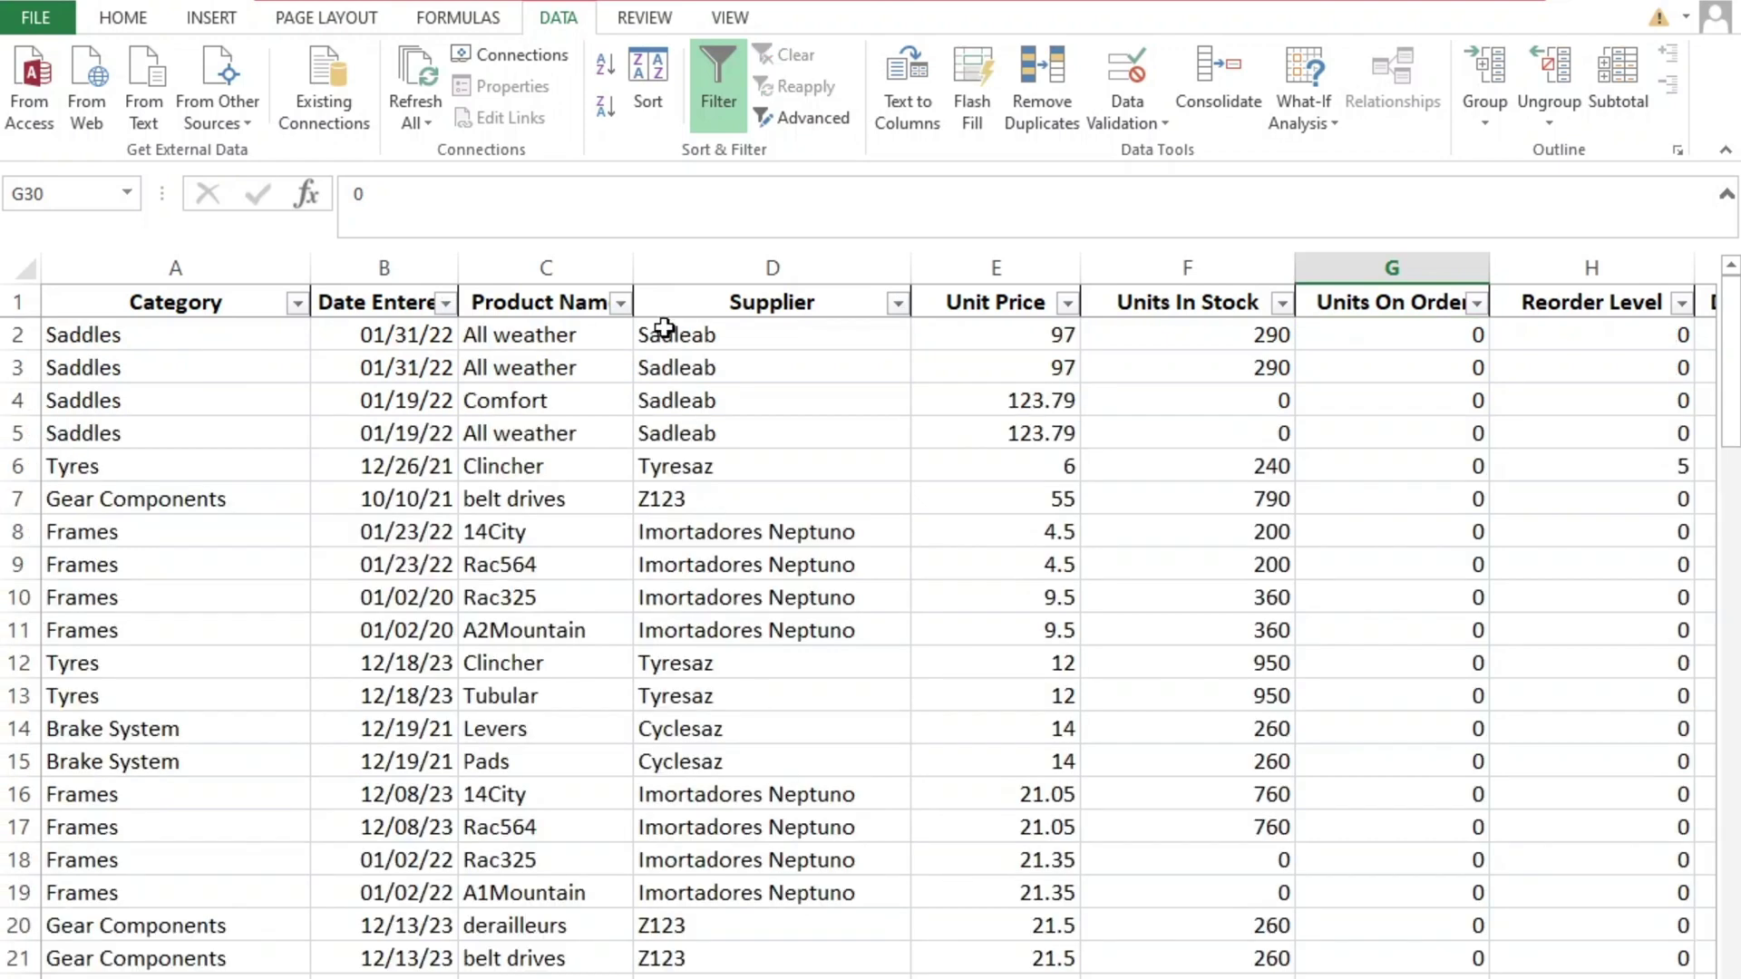
Apply a text filter to the Product Name column to show only rows where the name contains "mountain"
click(620, 303)
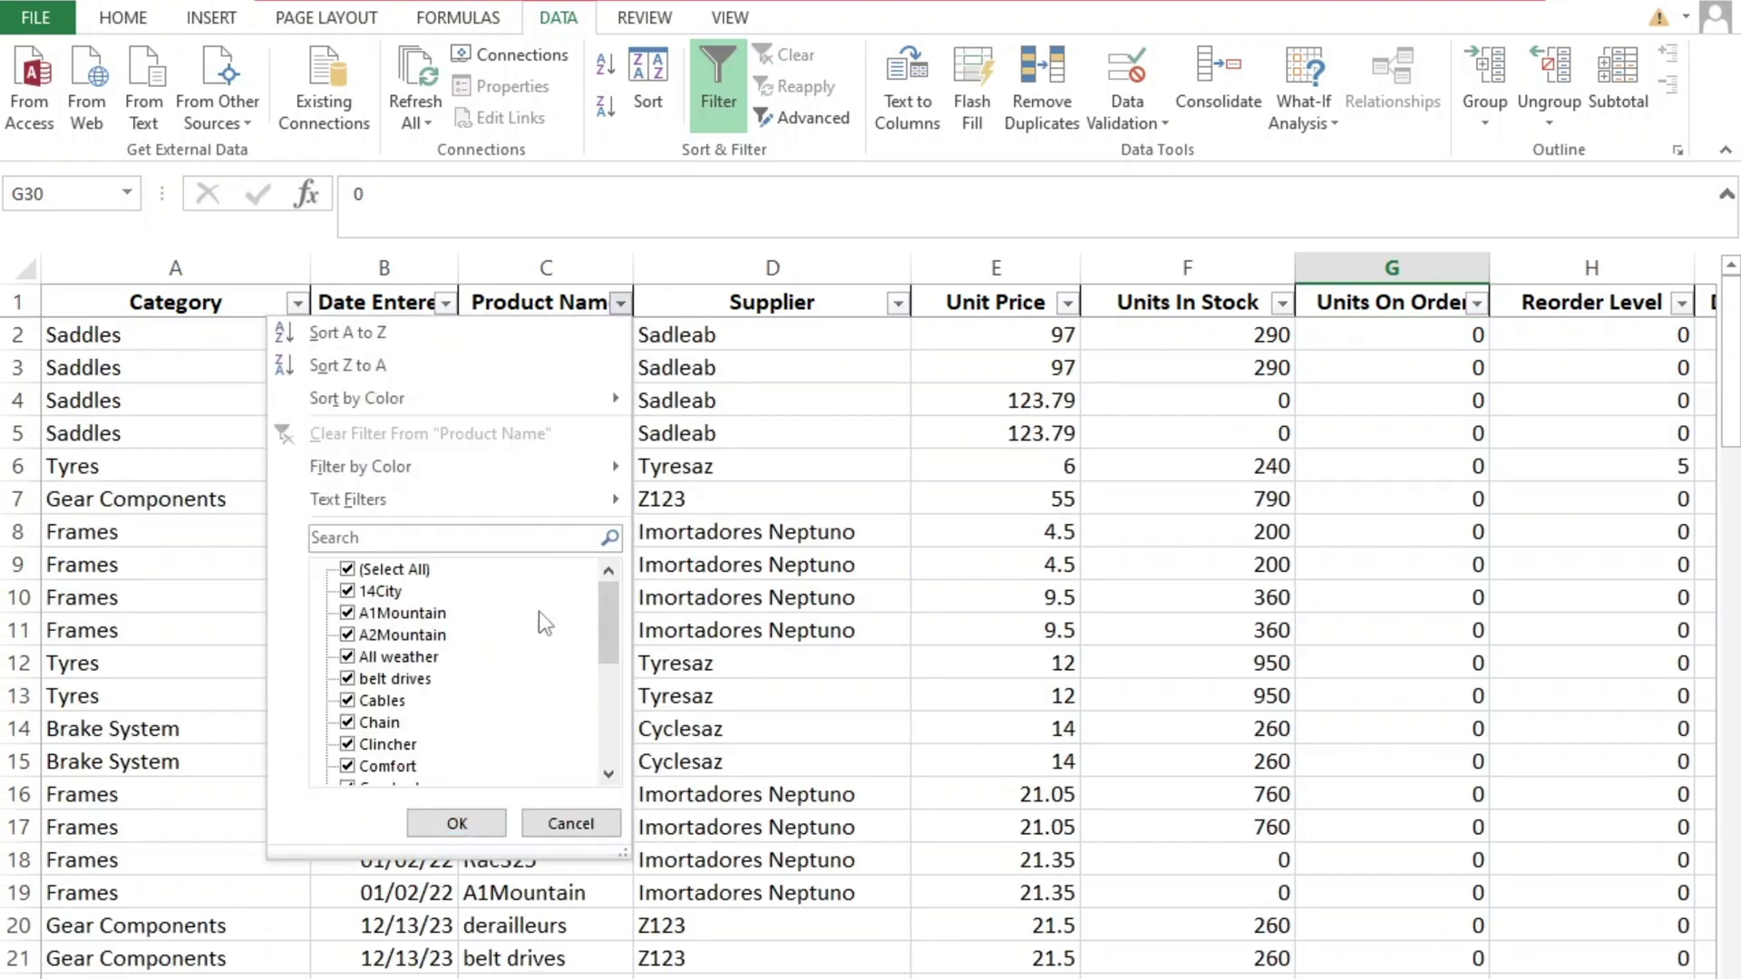
scroll(538, 611, down, 2)
scroll(539, 611, down, 2)
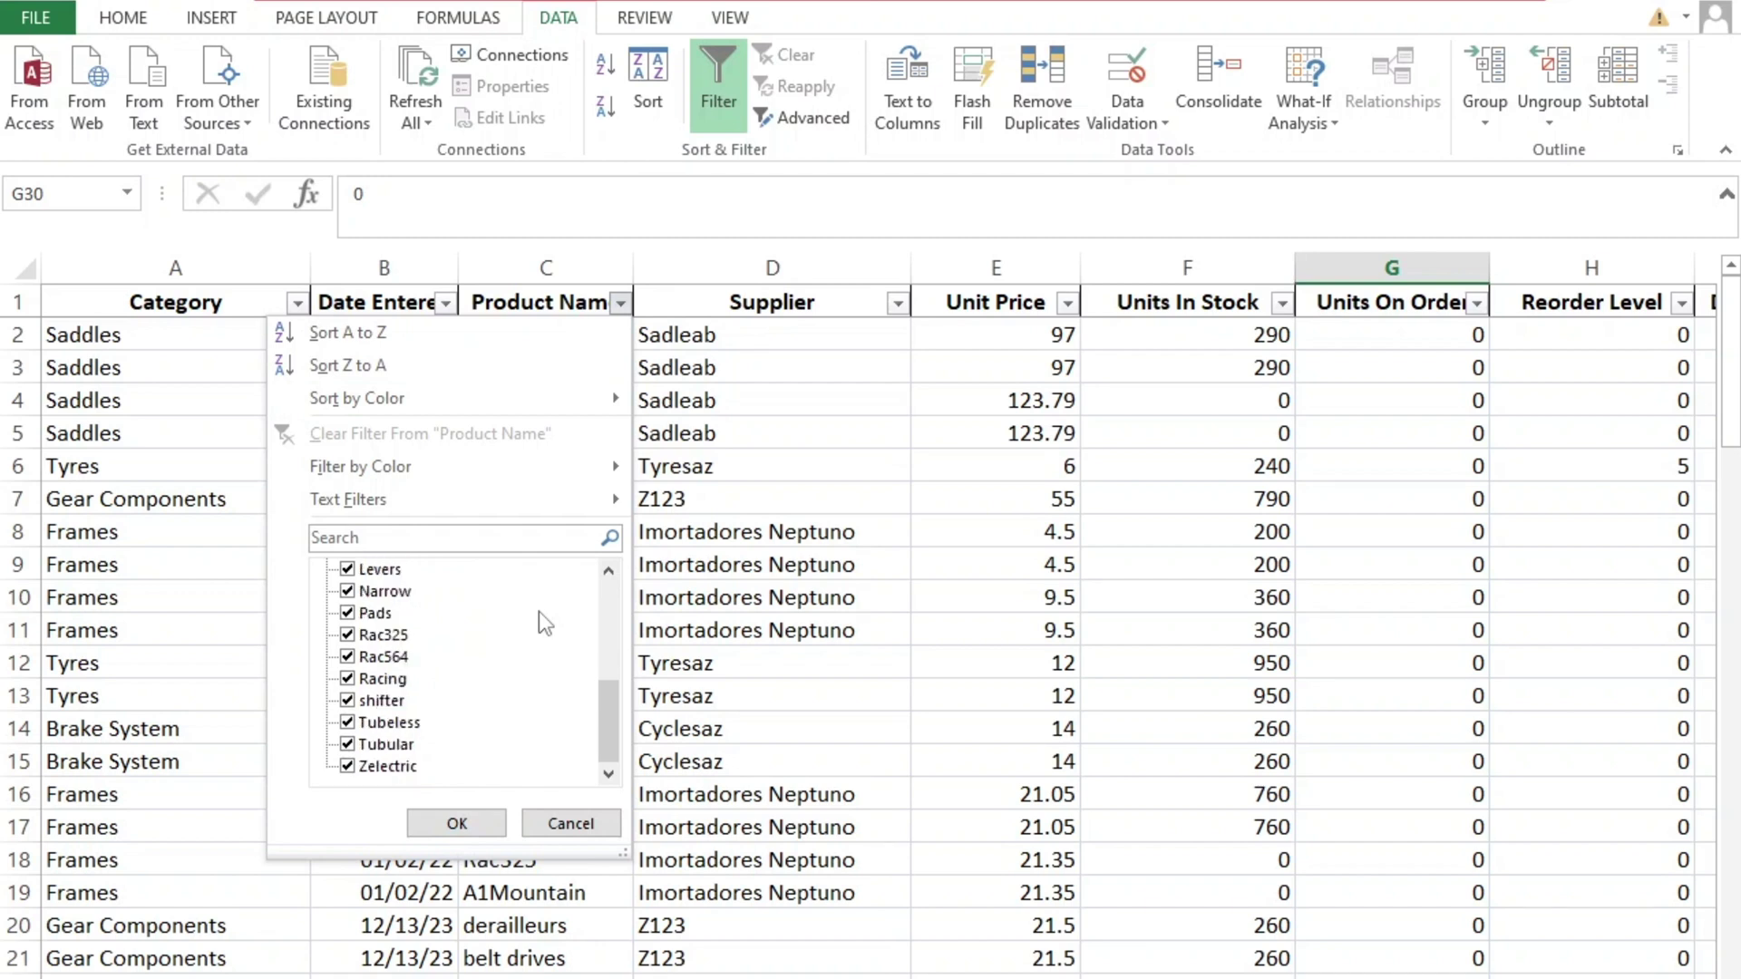
scroll(539, 612, up, 4)
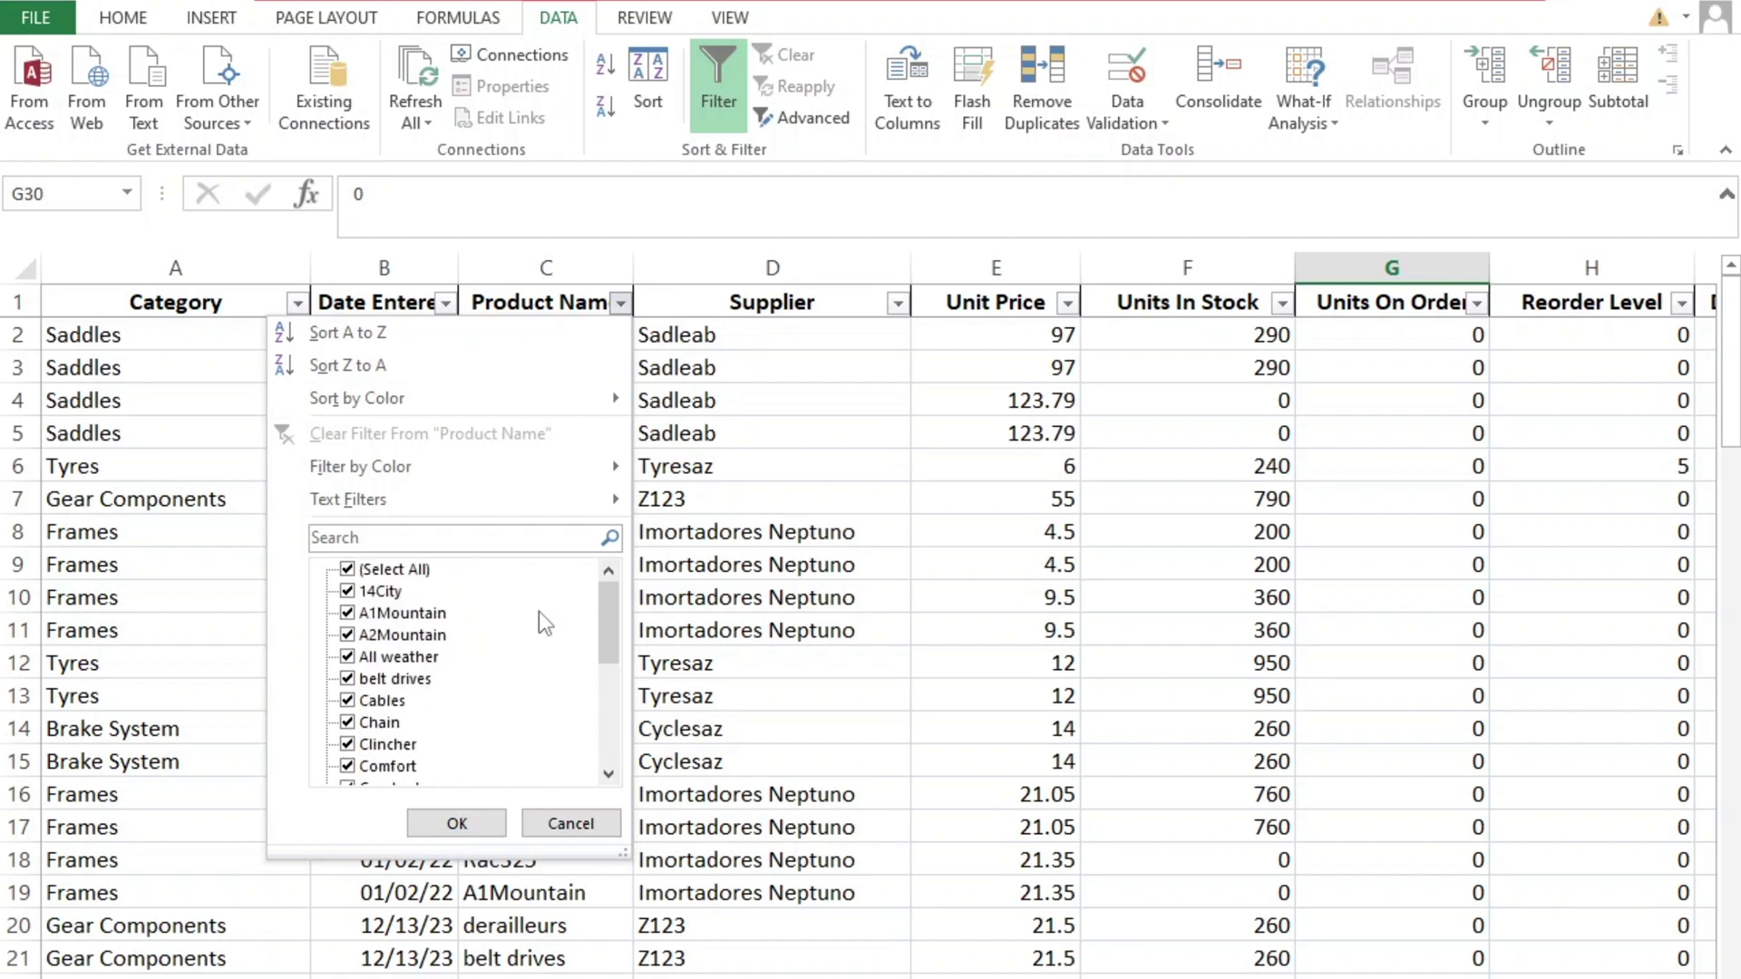
mouse_move(579, 497)
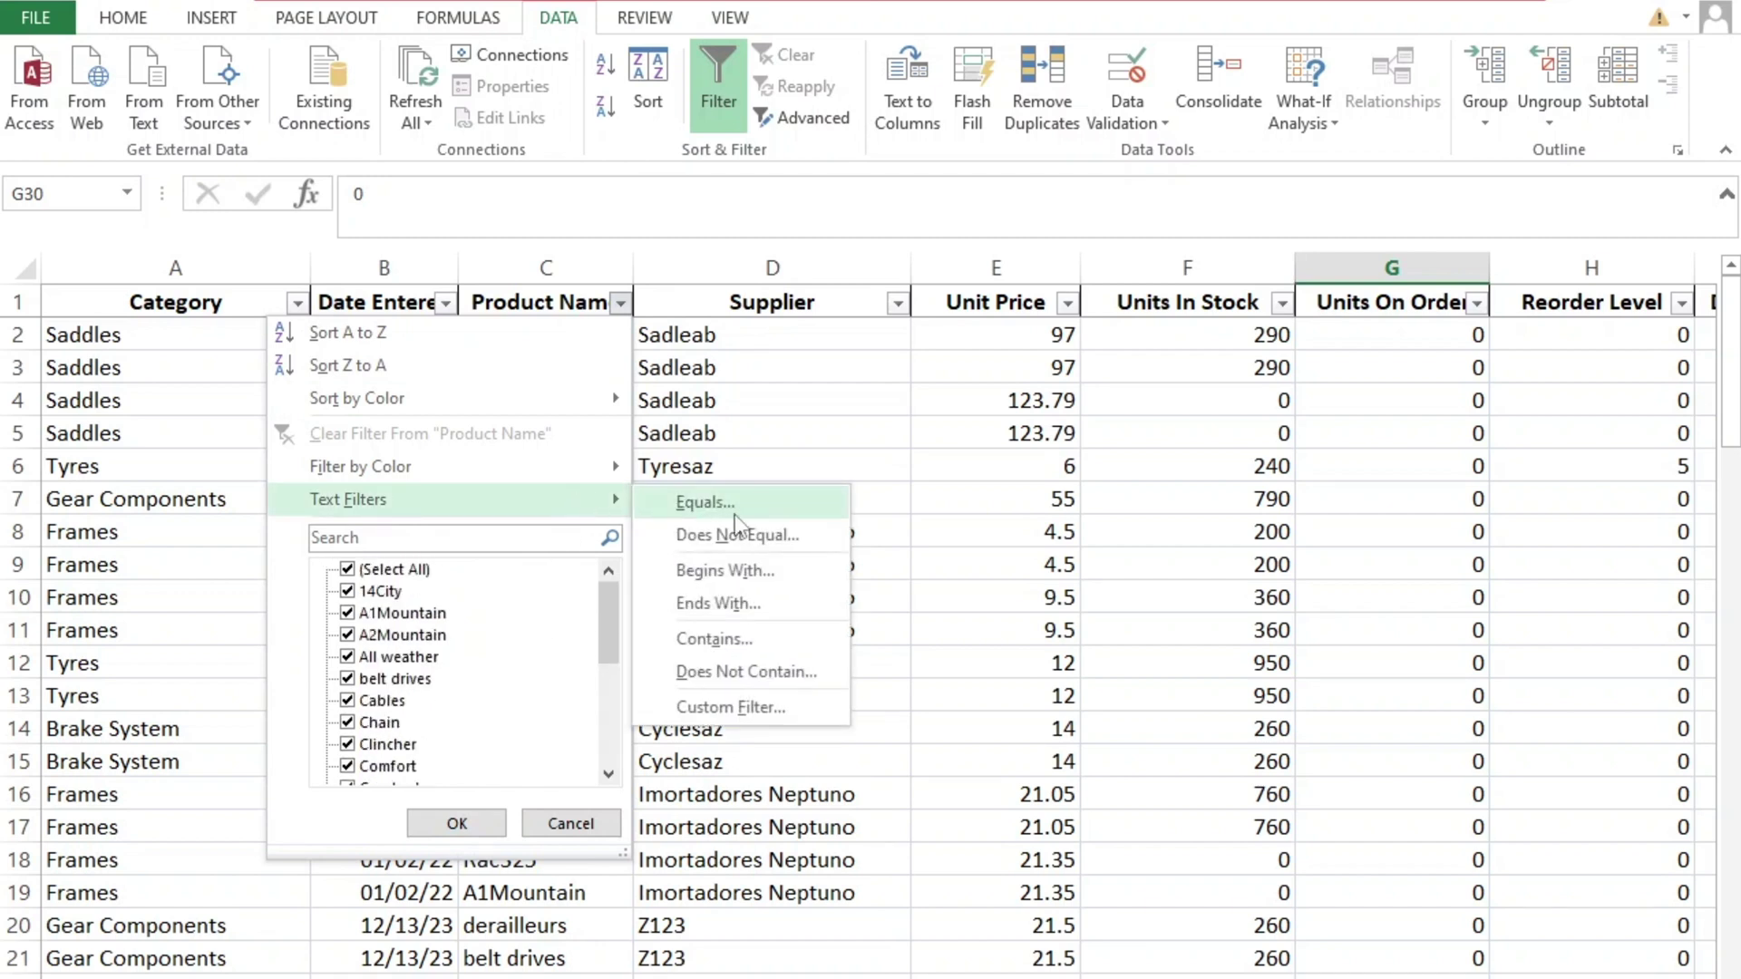
click(741, 639)
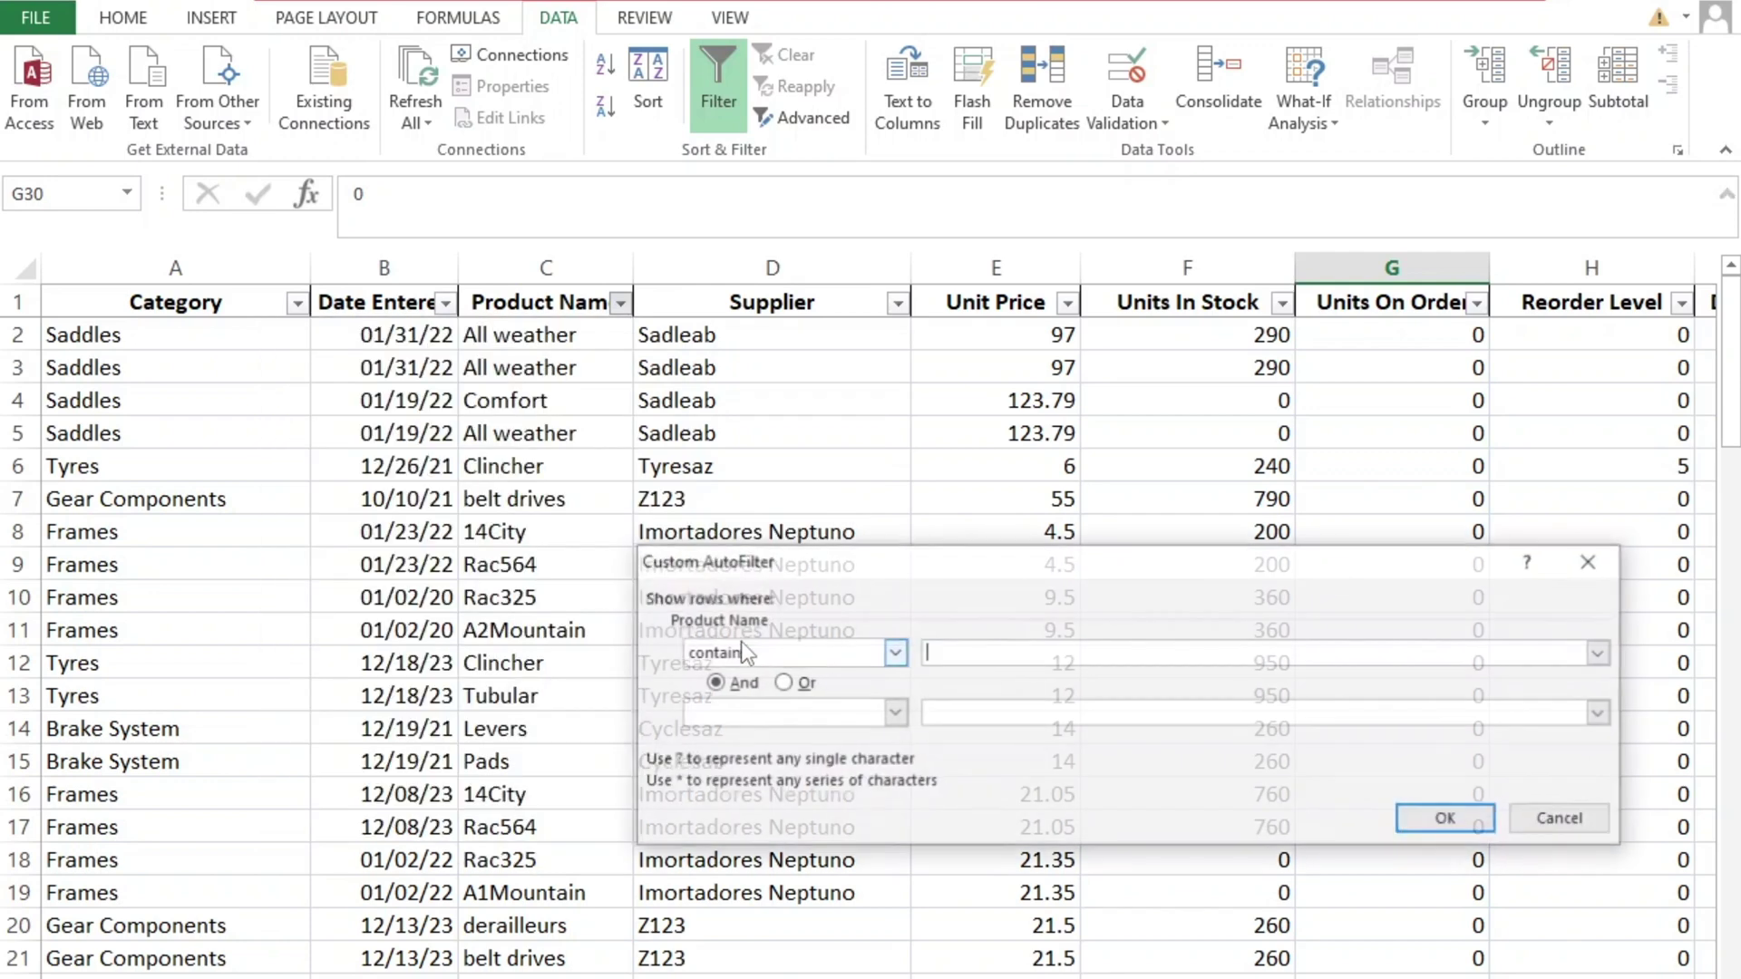
text(mountain)
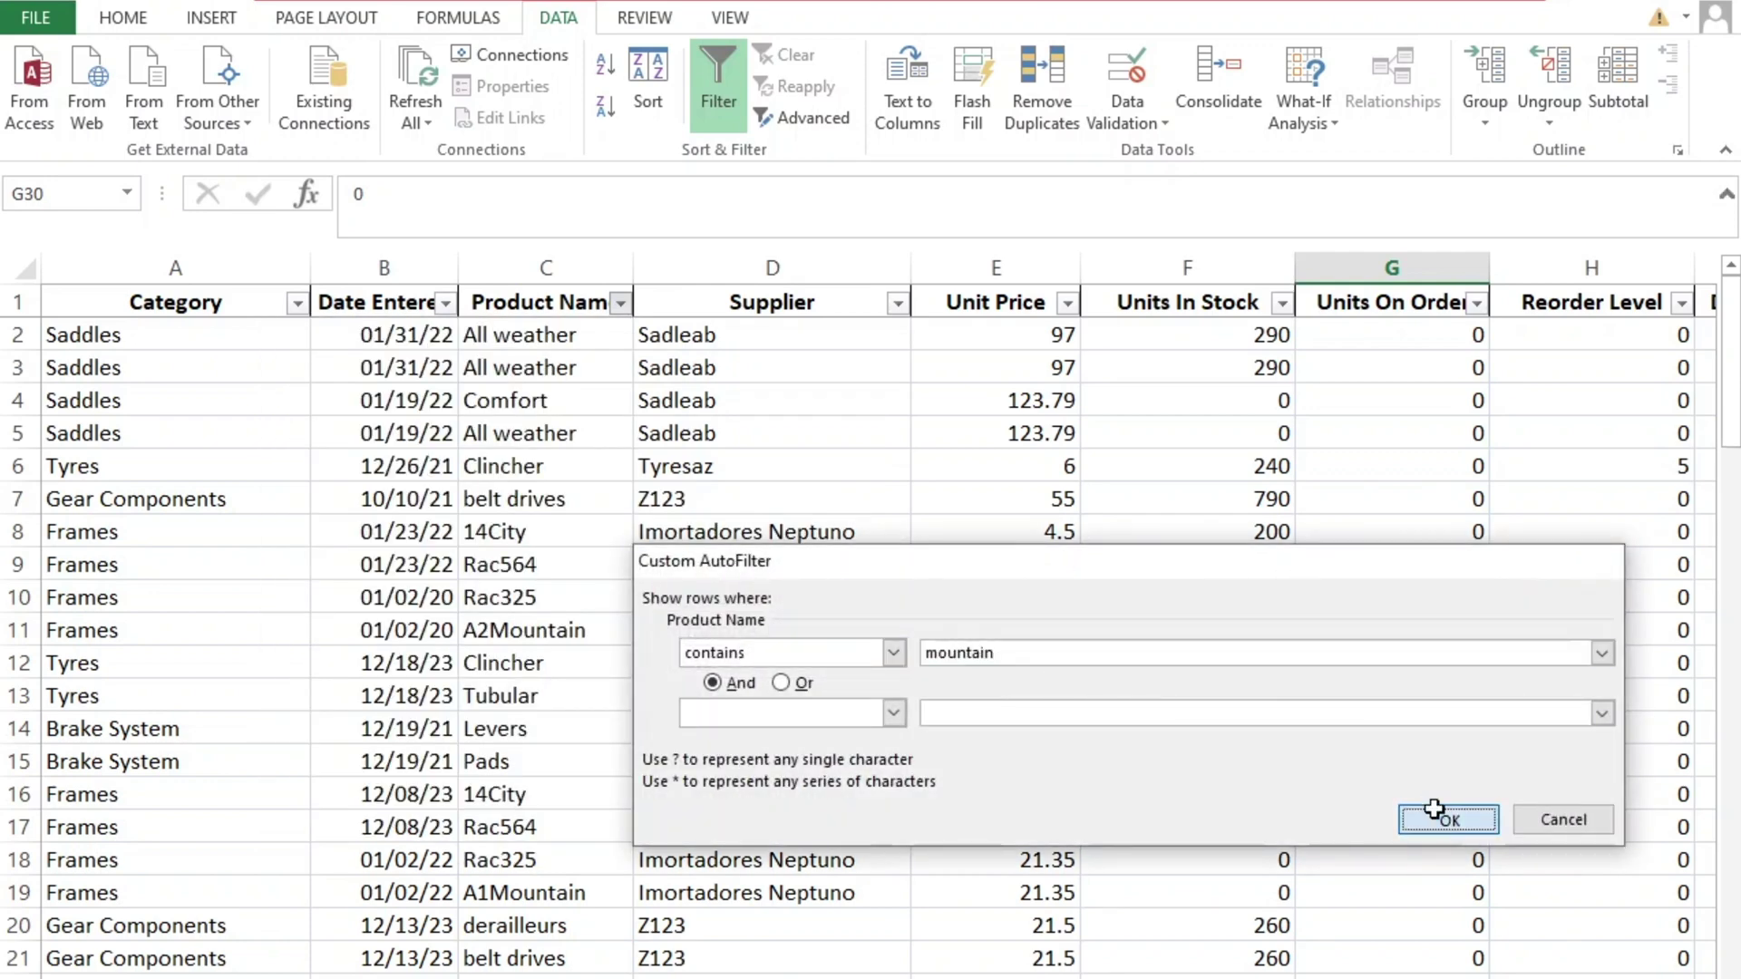
click(1433, 810)
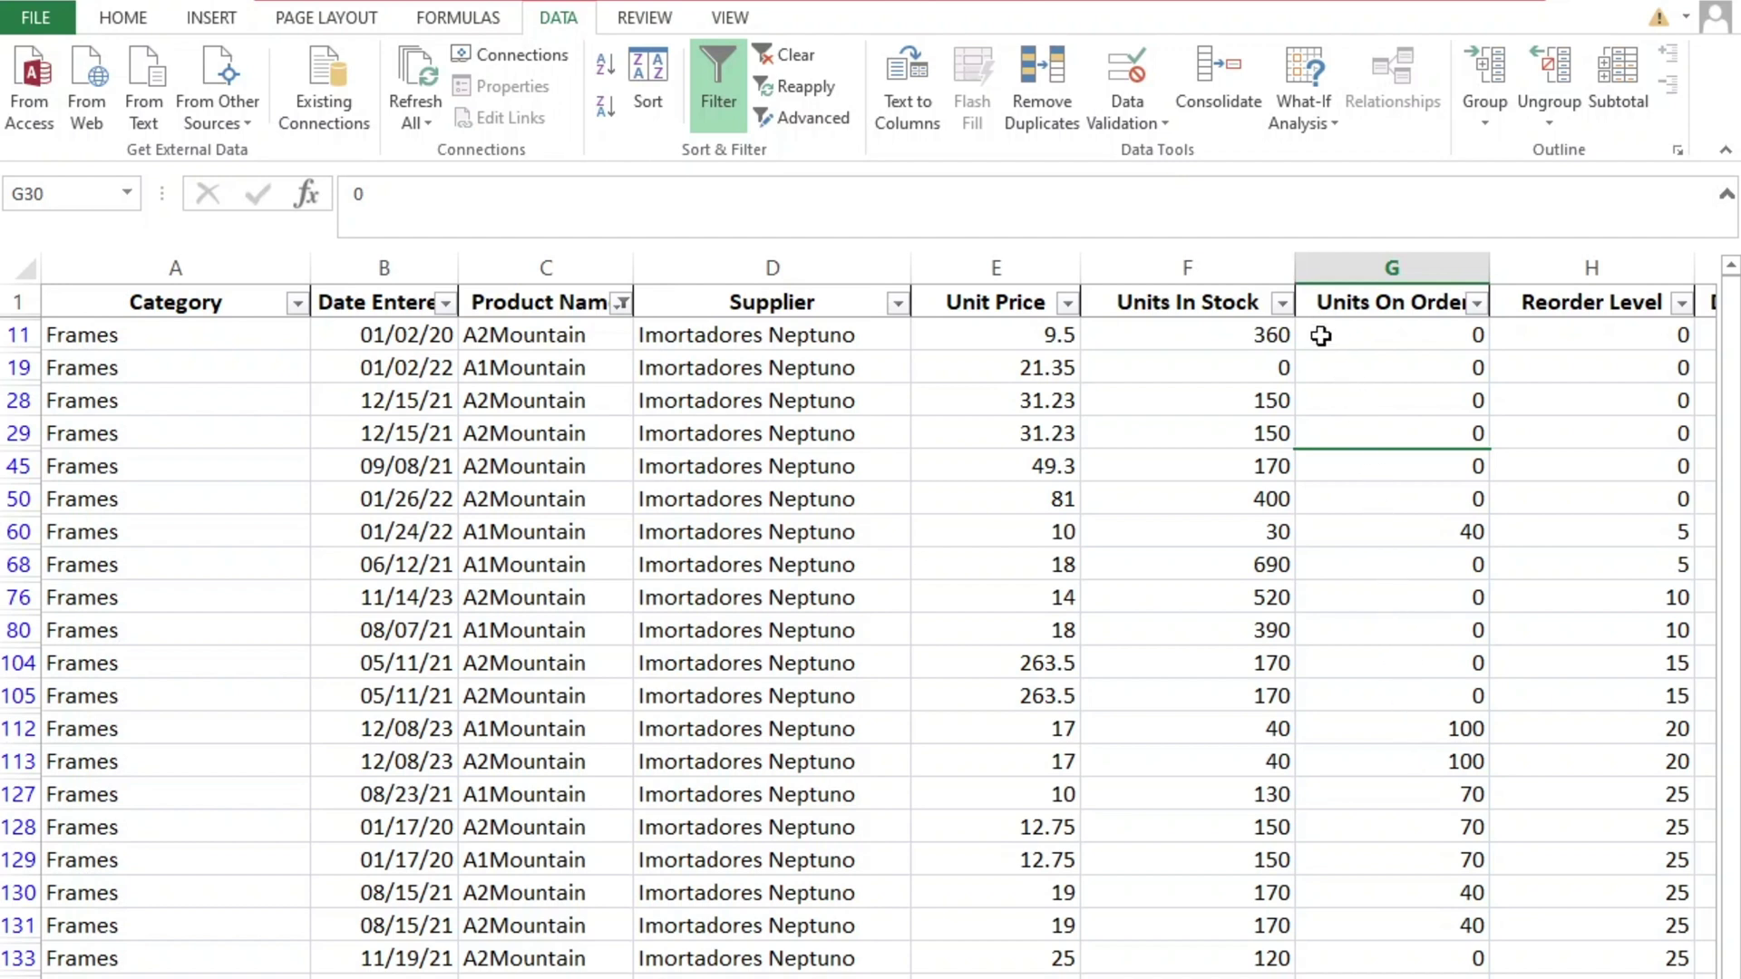
Add a number filter on Units In Stock to show only values greater than 1000
click(1281, 305)
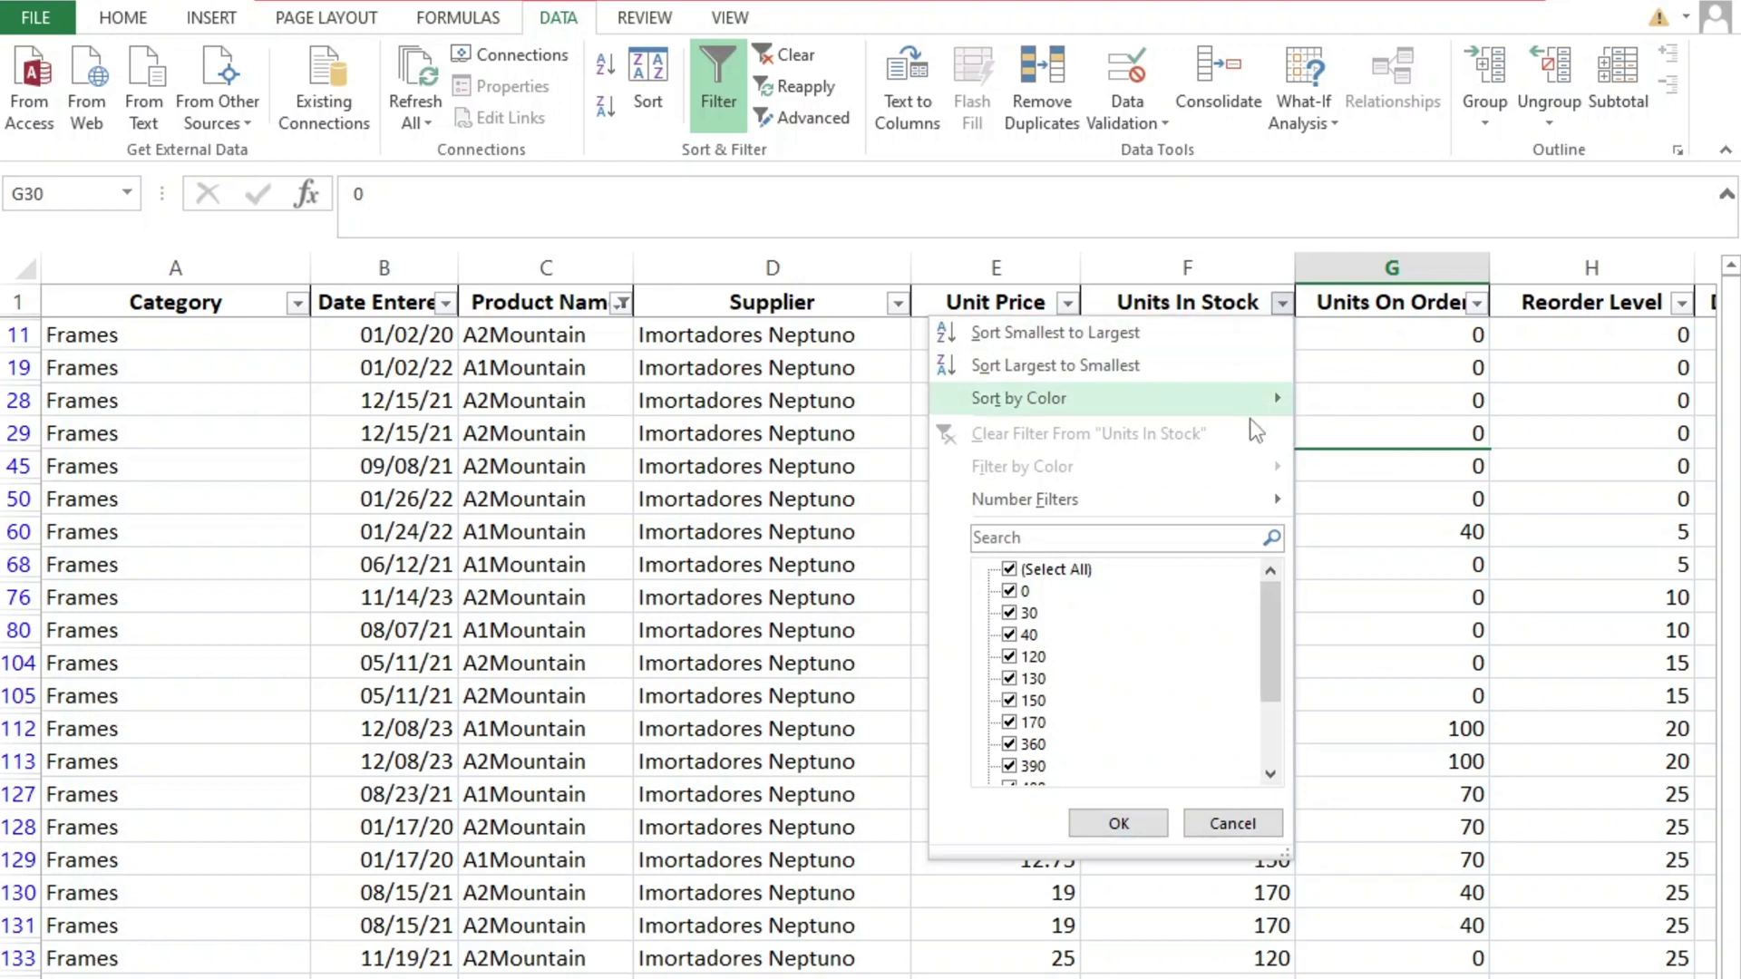
mouse_move(1247, 507)
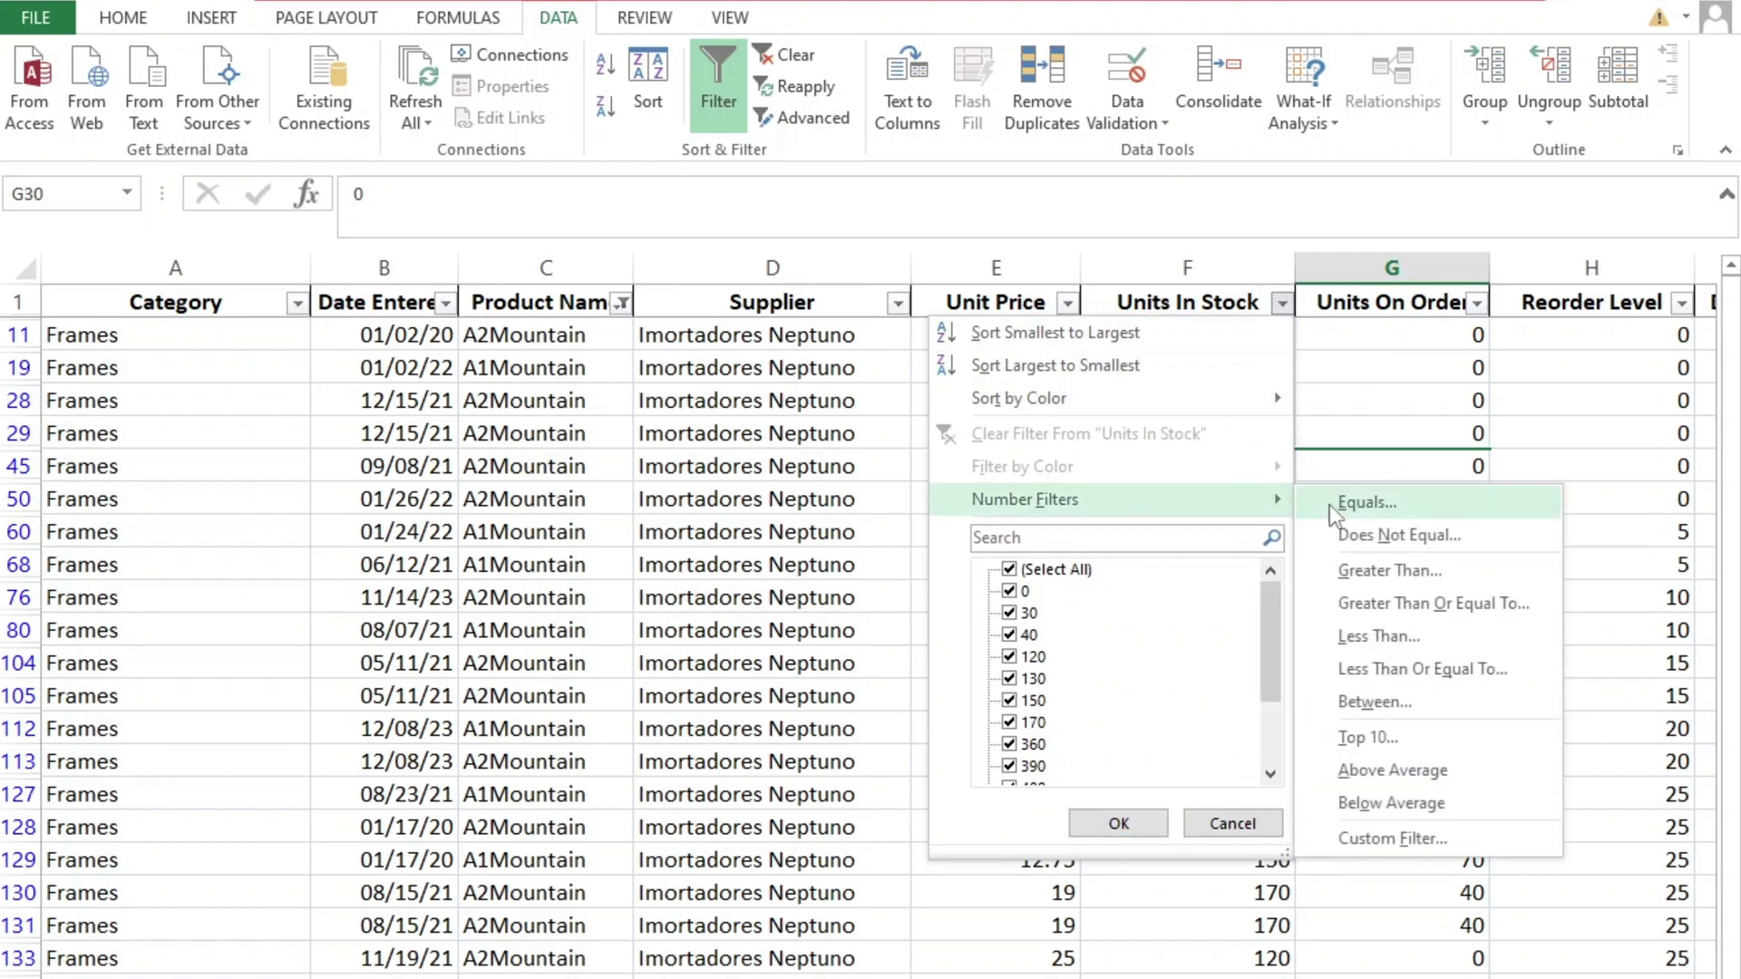
click(1389, 571)
text(1000)
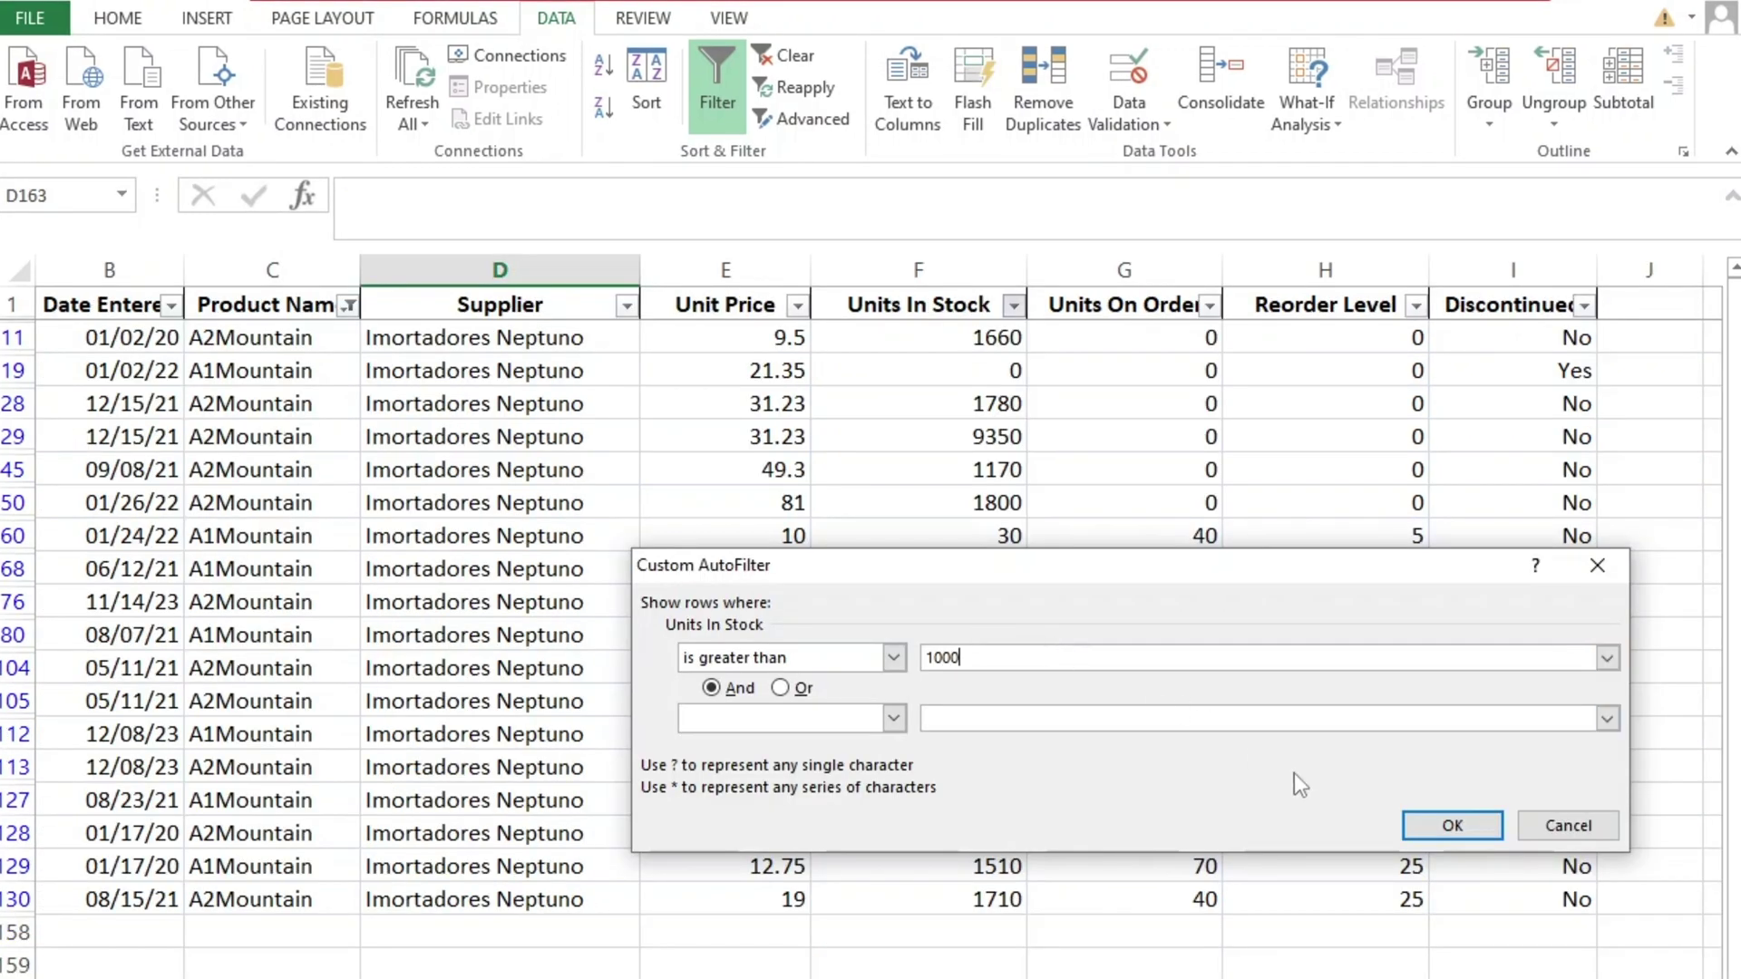
click(1443, 826)
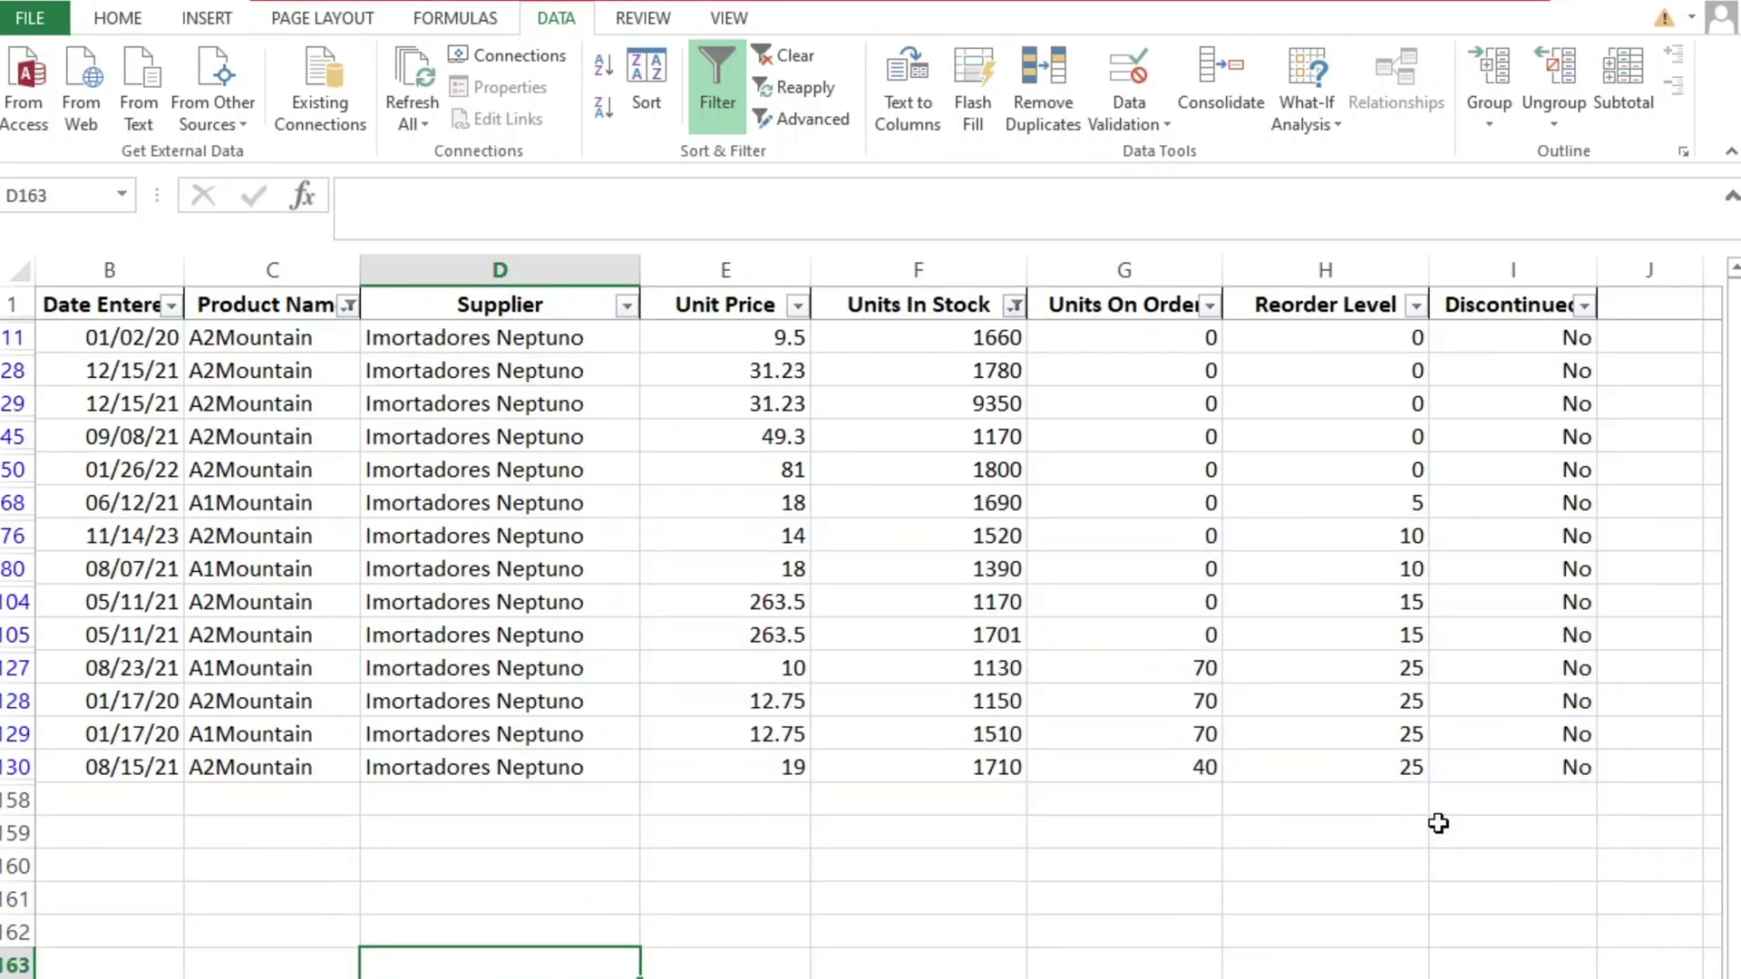